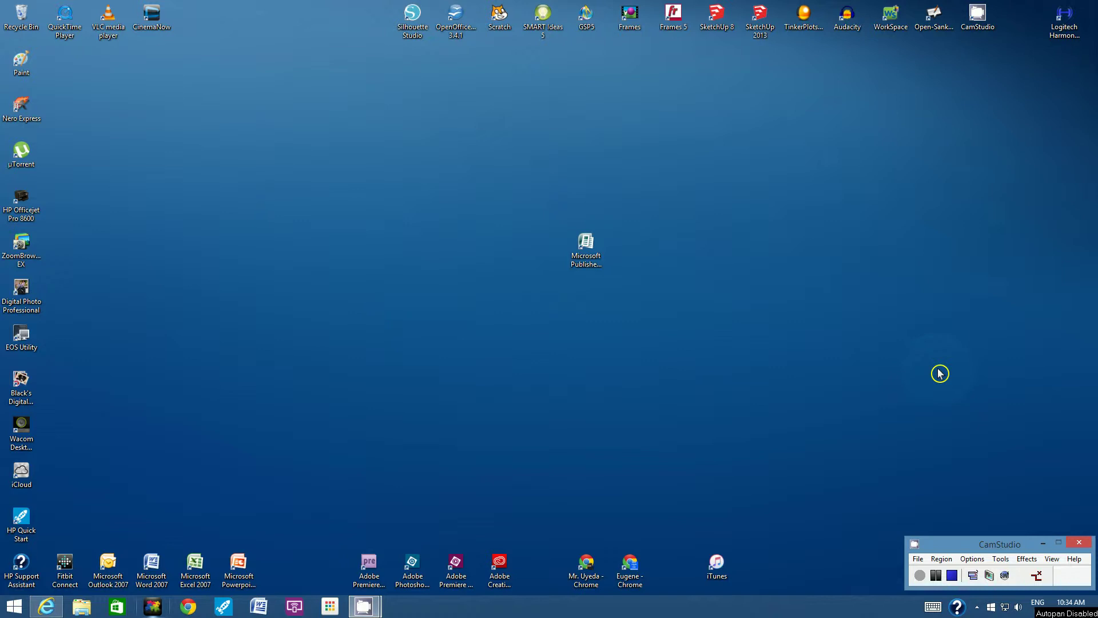
Step: Open Microsoft Publisher 2007 and create a blank Letter (Portrait) publication, 21.59 x 27.94 cm
click(590, 256)
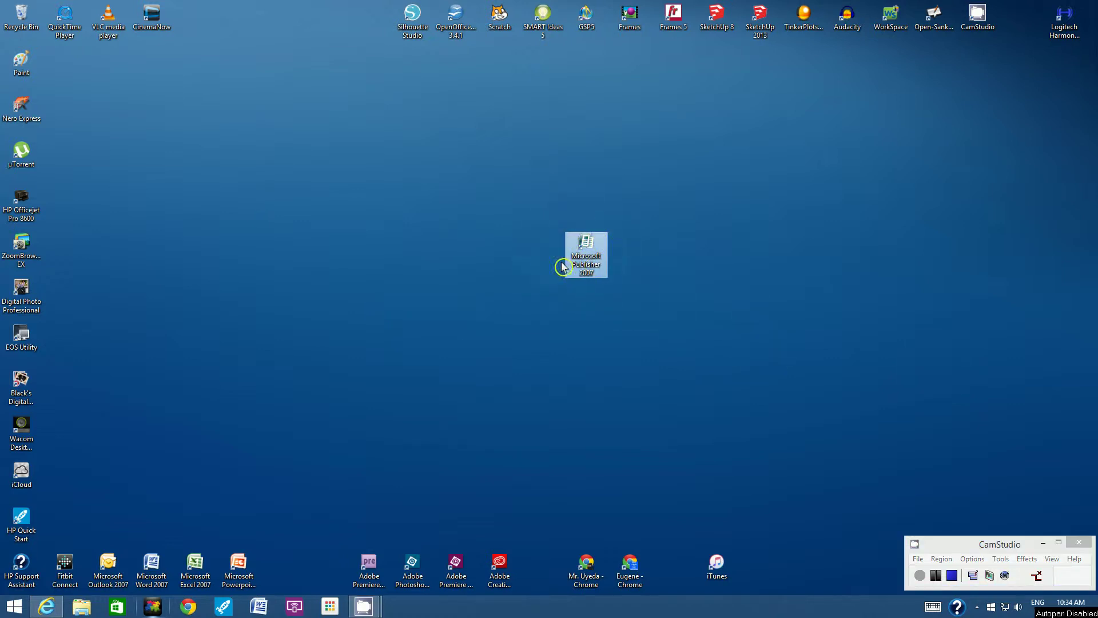
double_click(597, 262)
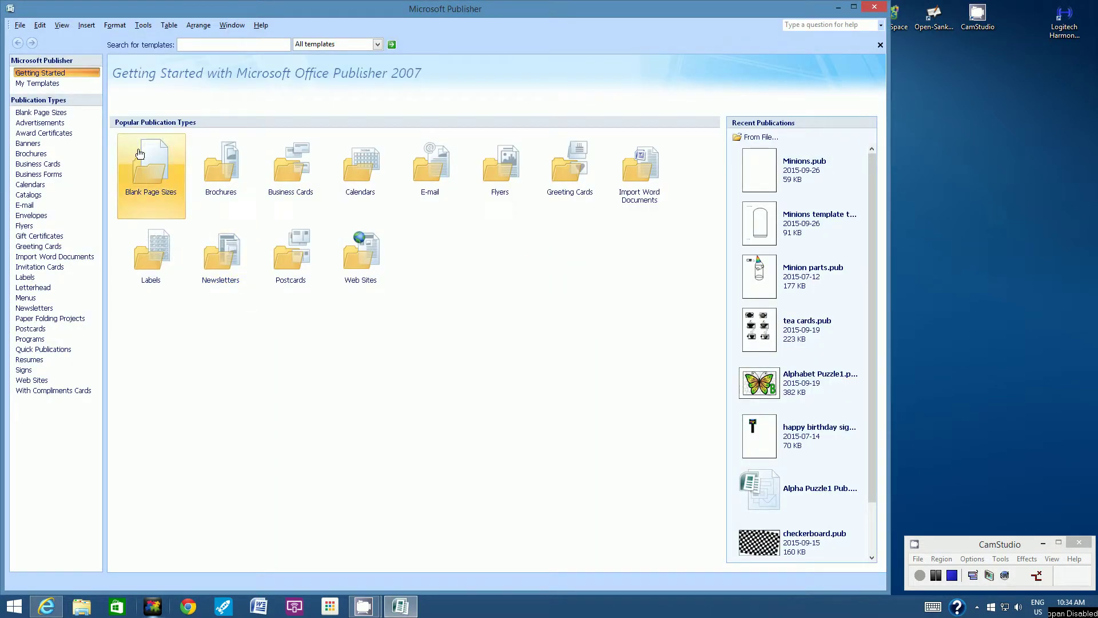
click(152, 171)
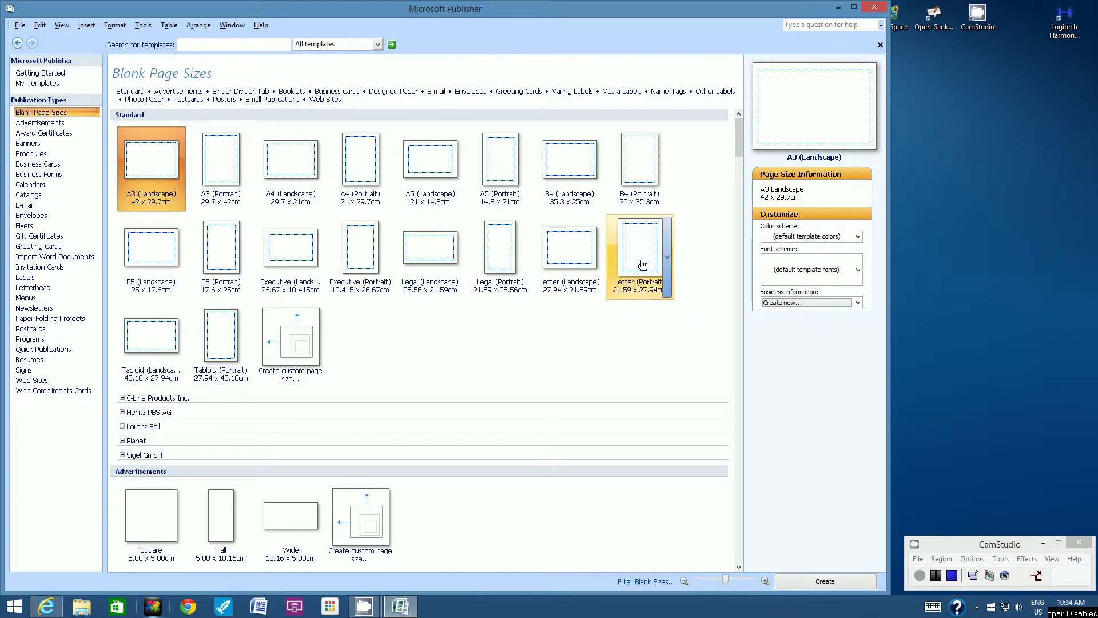
click(645, 262)
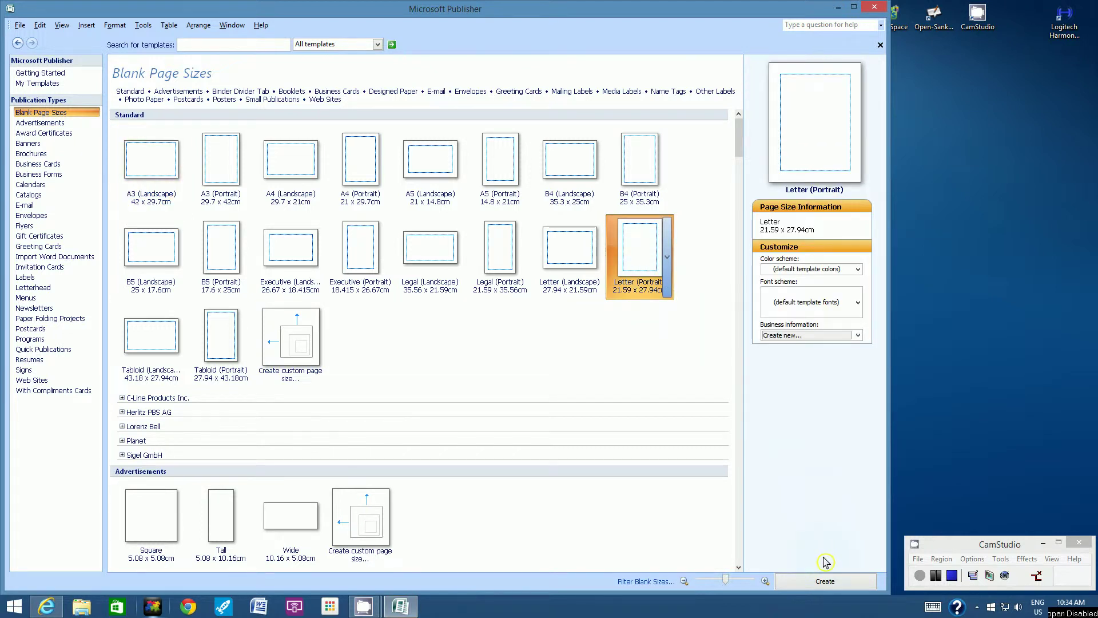
click(826, 581)
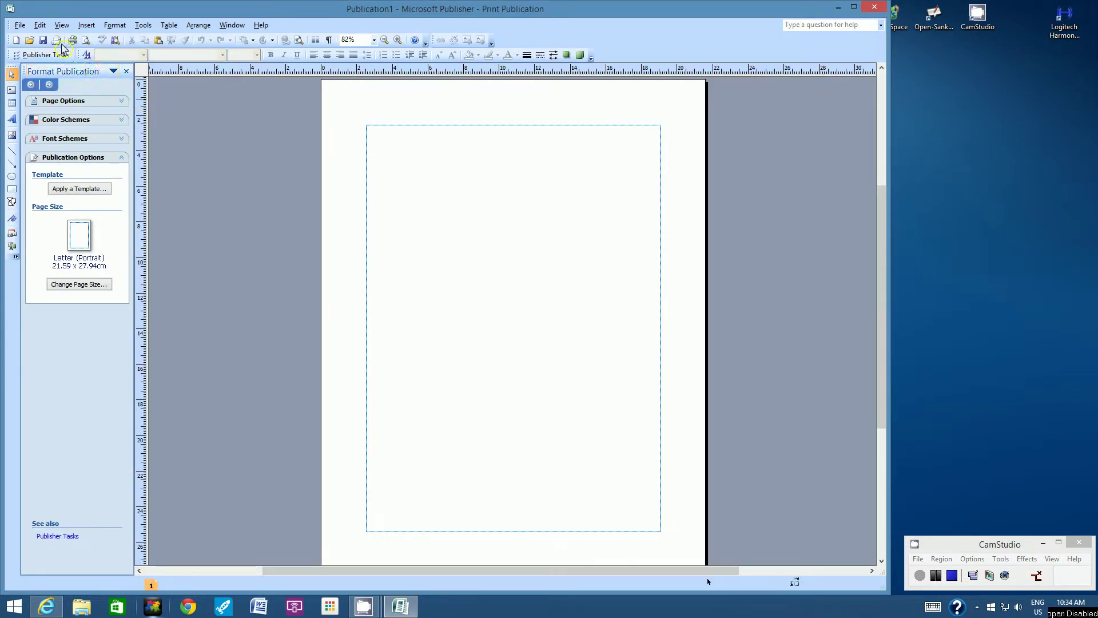
Step: Save the publication as Minions in the Documents folder, replacing the existing file of that name
click(20, 25)
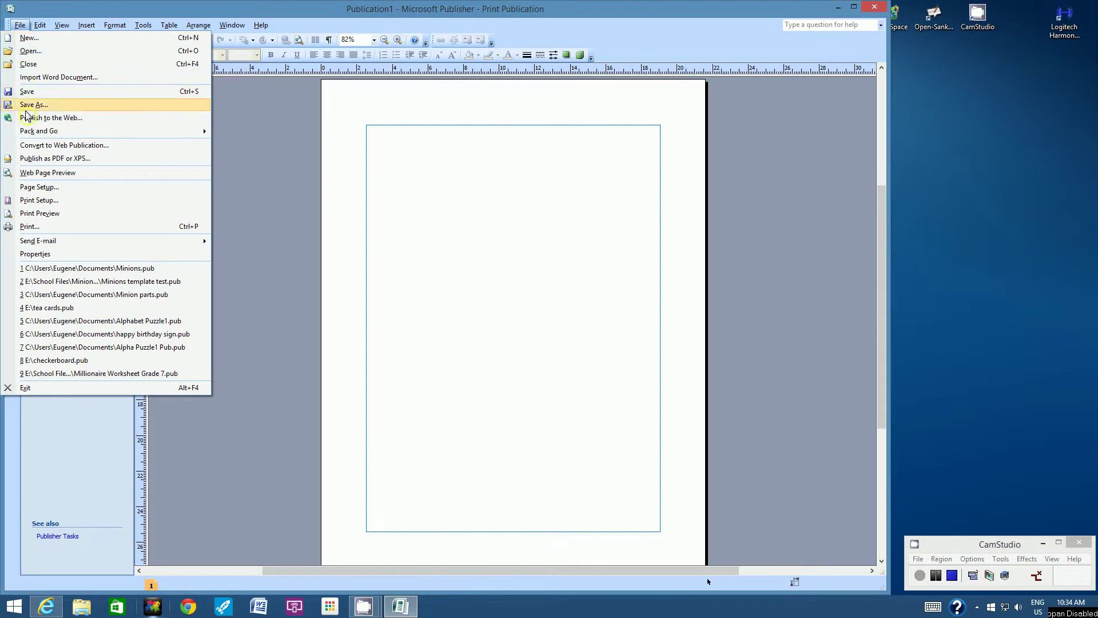
click(35, 107)
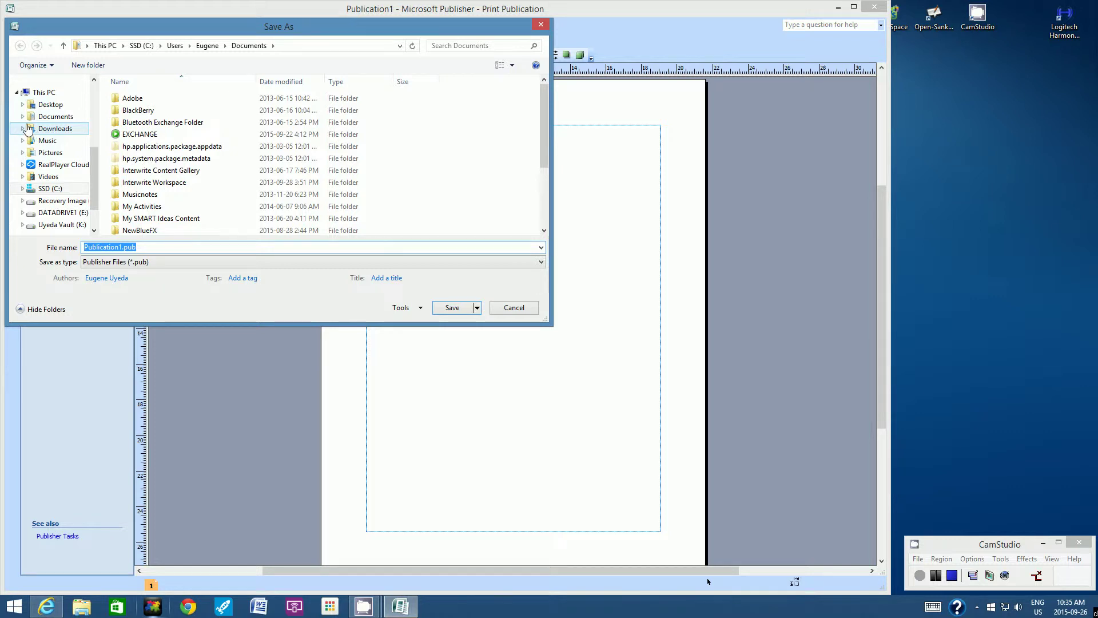
click(24, 119)
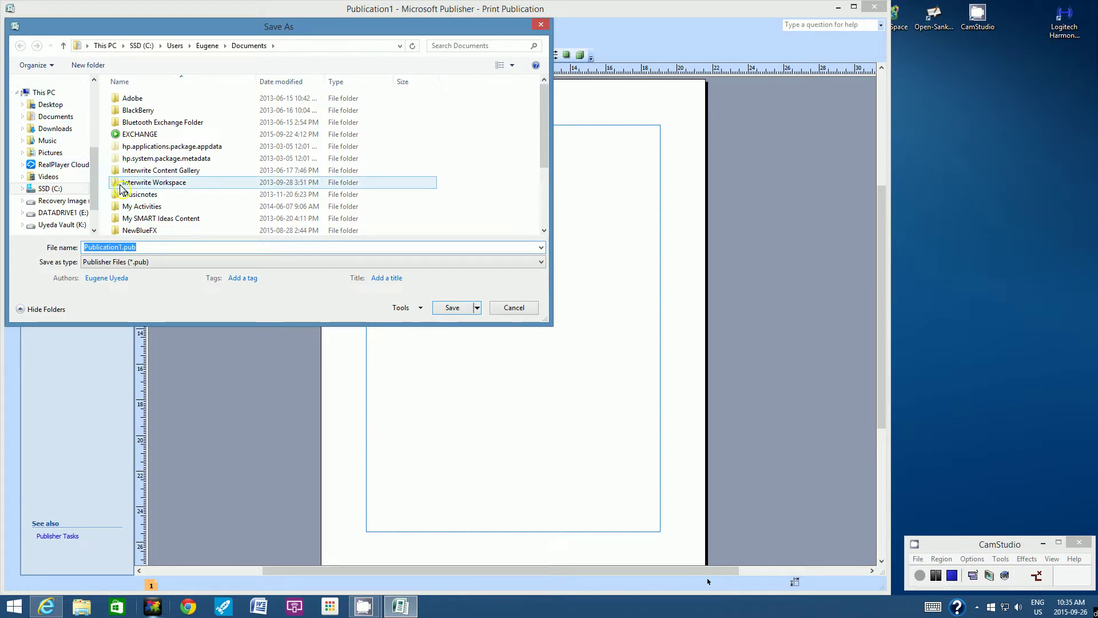
text(M)
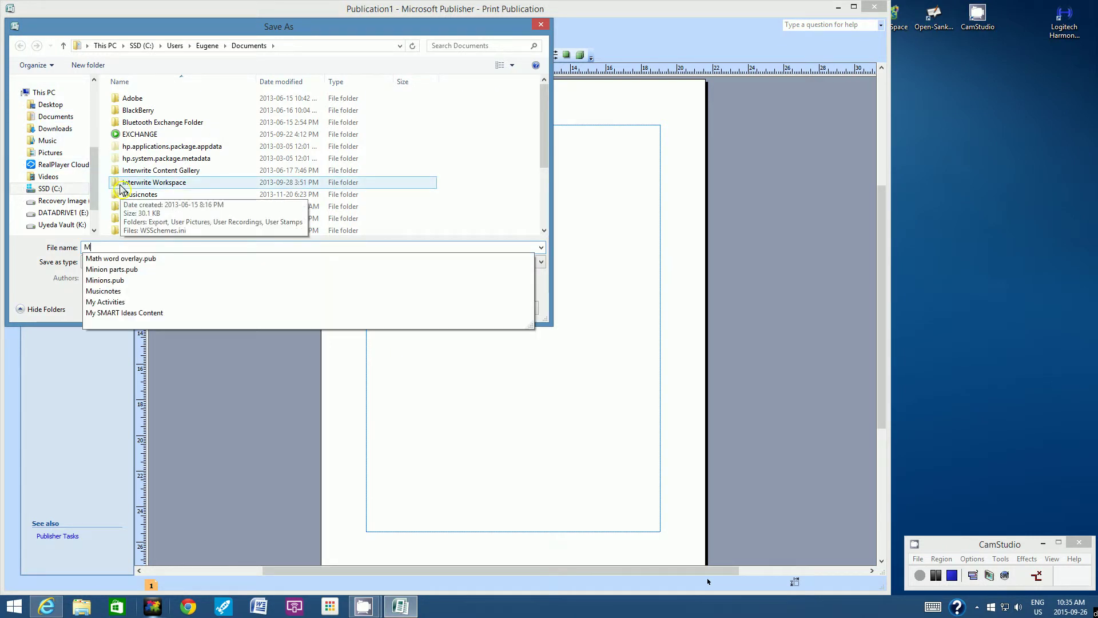
text(inions)
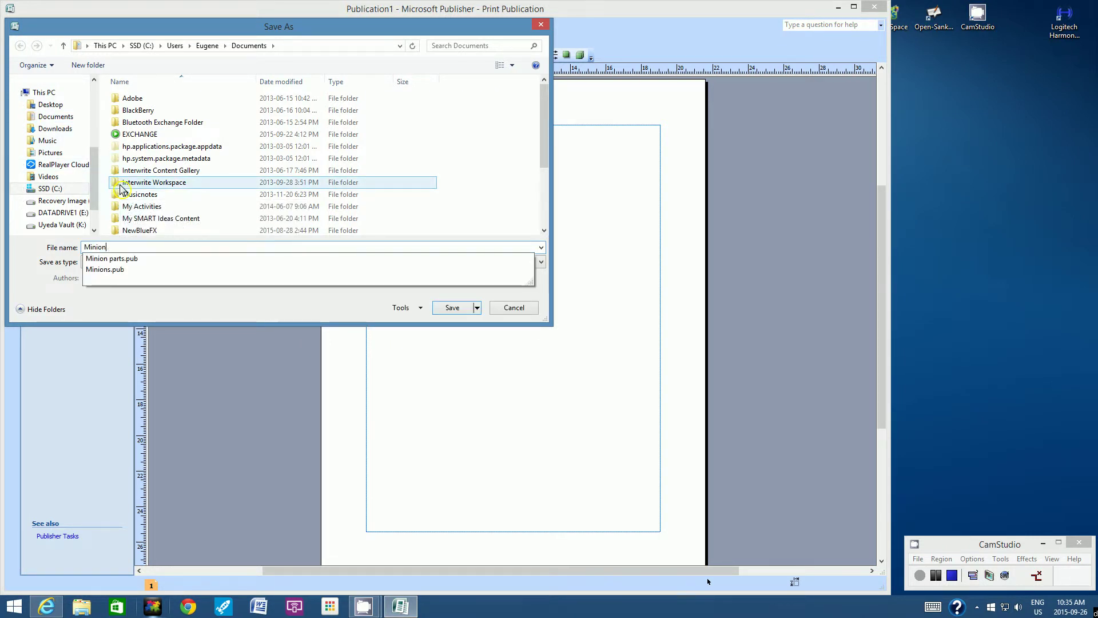
click(464, 308)
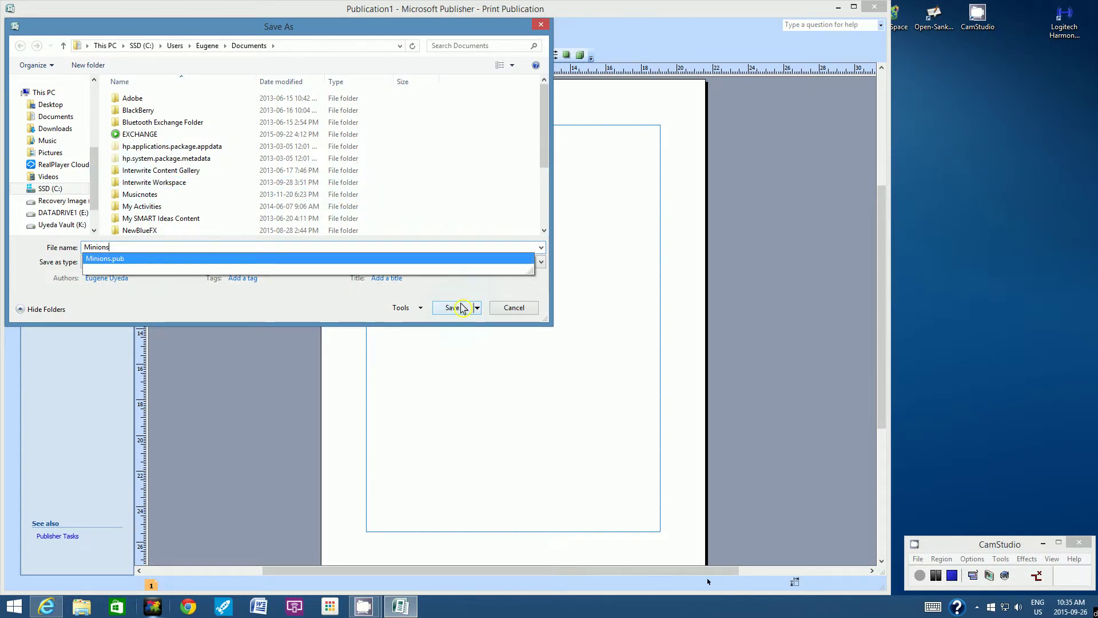
click(582, 308)
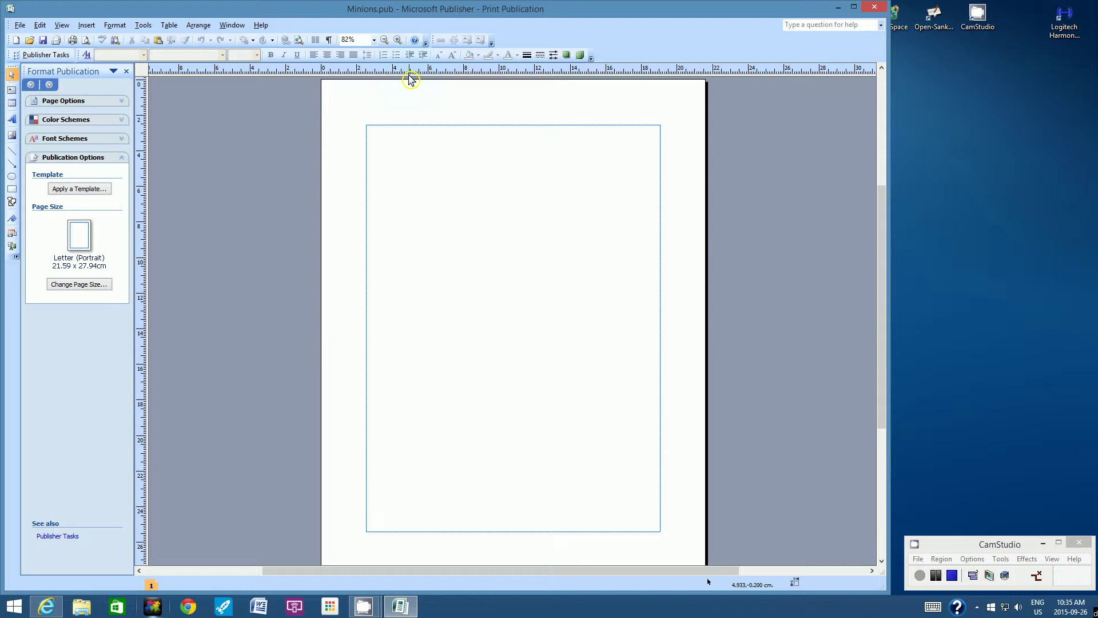
Step: Check in the program options that the measurement units are Centimeters and accept the settings
click(143, 25)
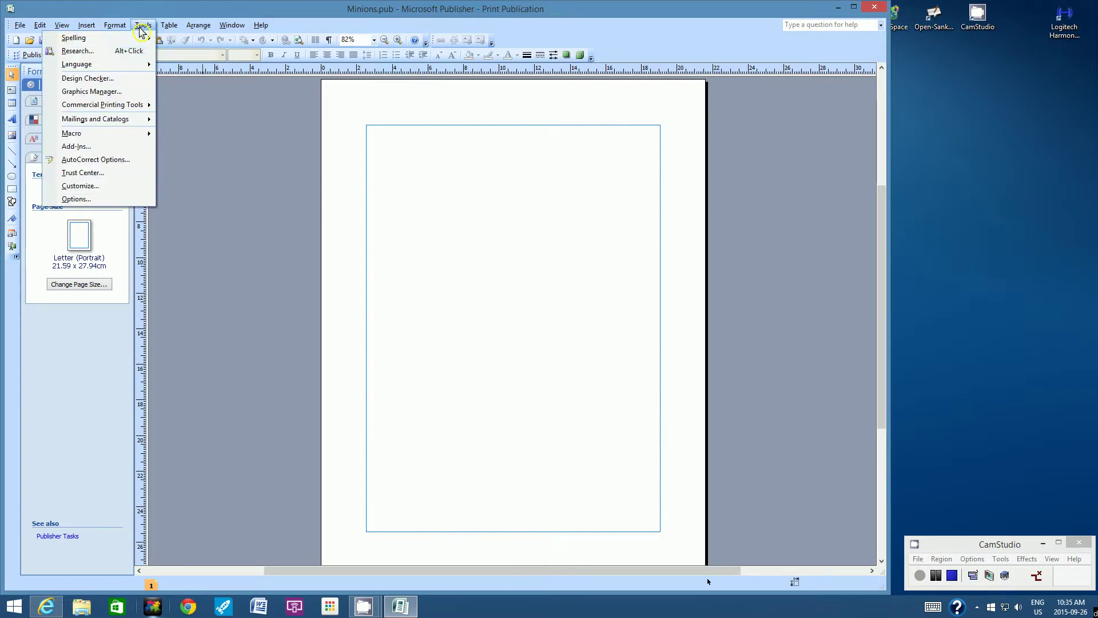
click(77, 200)
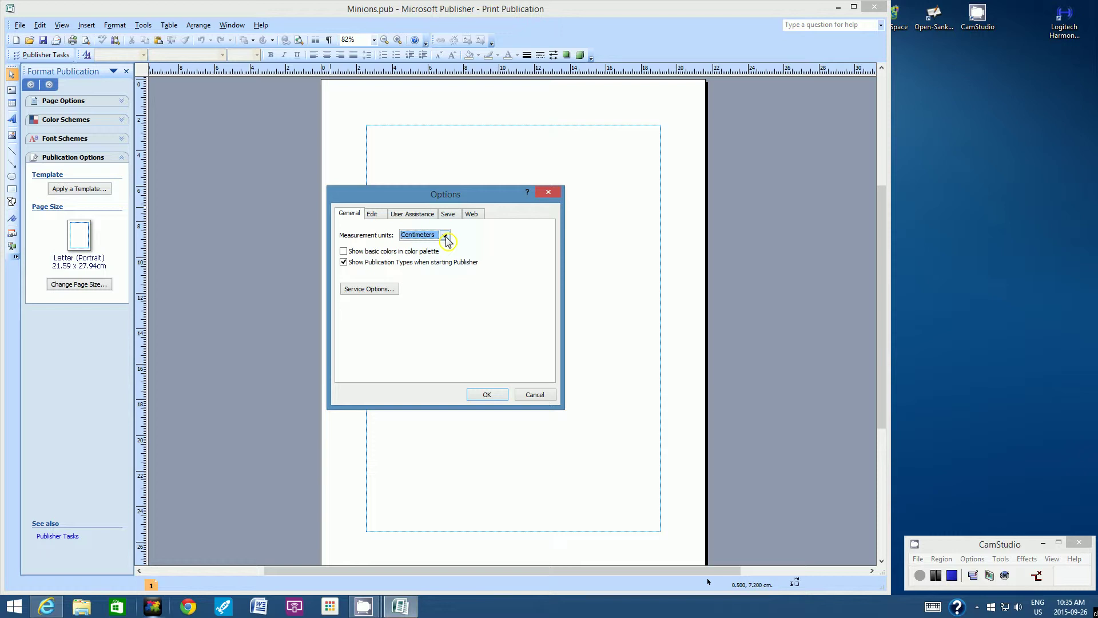
click(491, 394)
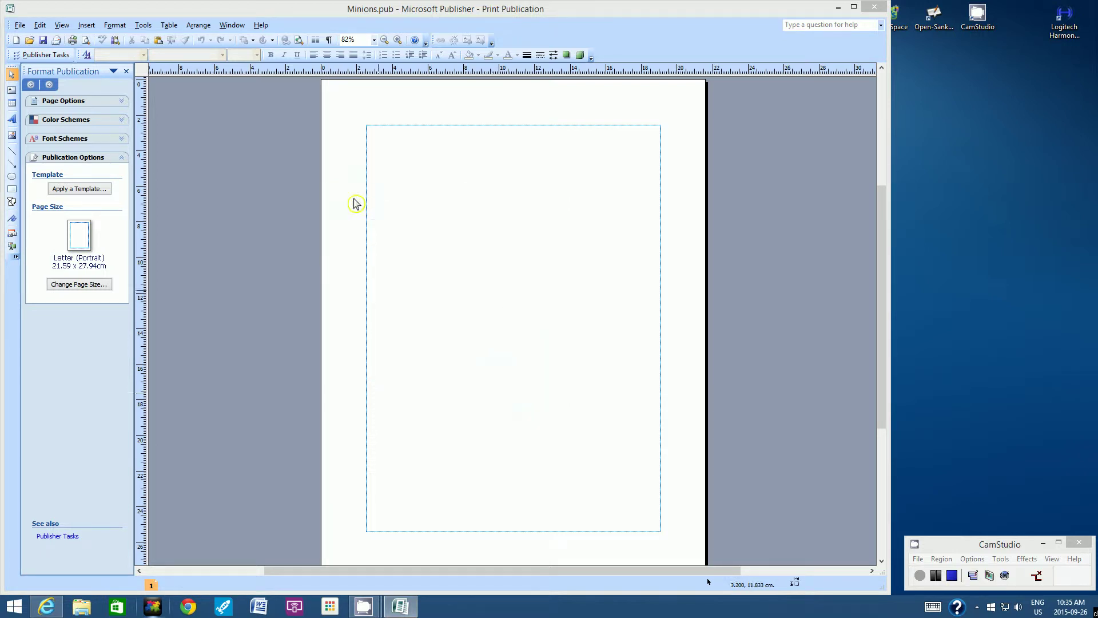
Step: Draw a 9 x 15 cm rectangle starting at the page's upper-left corner, with the page shown at 100% zoom
click(374, 40)
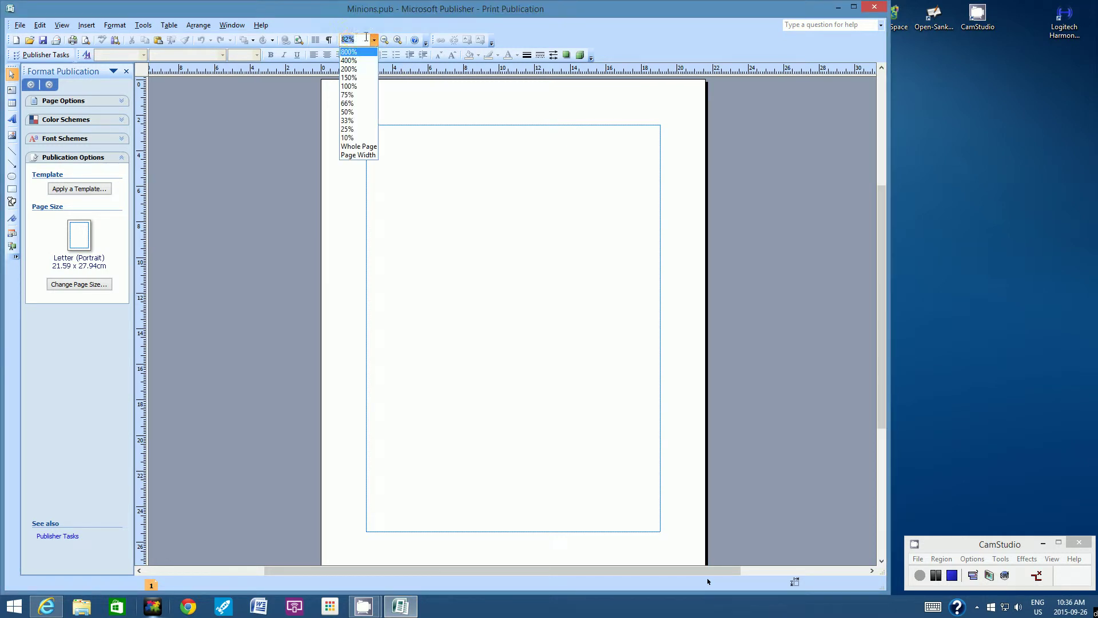
click(349, 86)
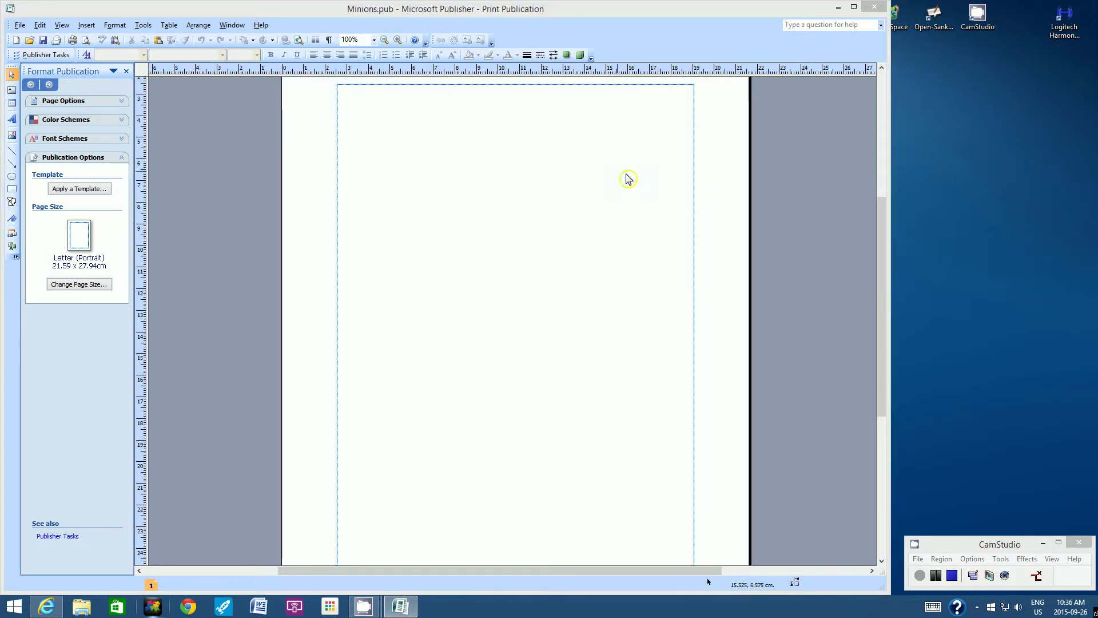
drag(885, 218, 887, 170)
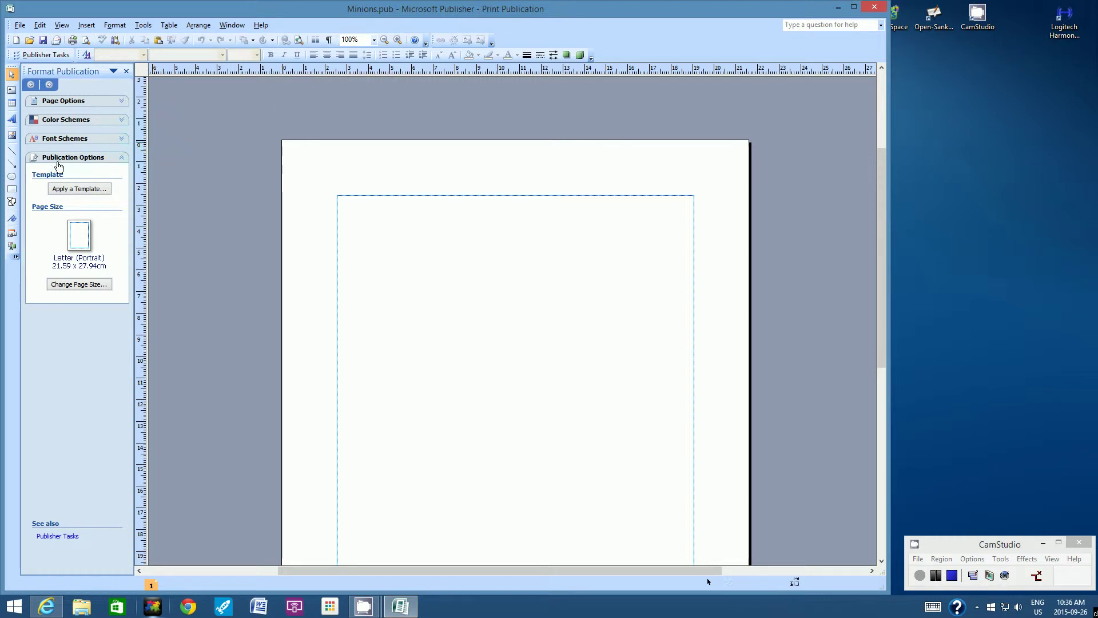
click(13, 192)
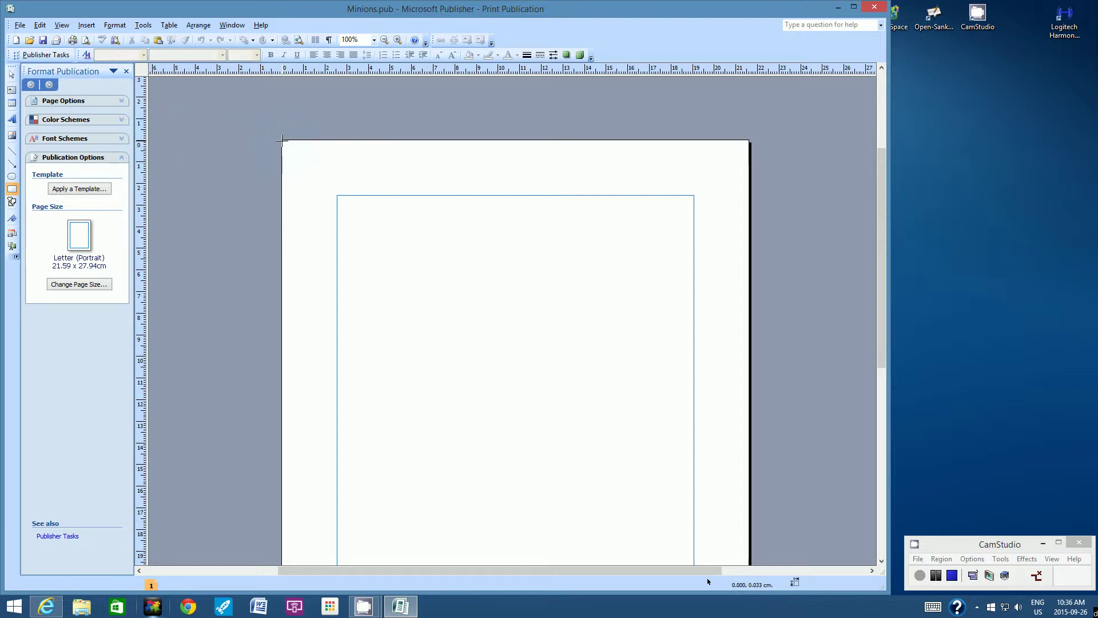
drag(281, 140, 432, 465)
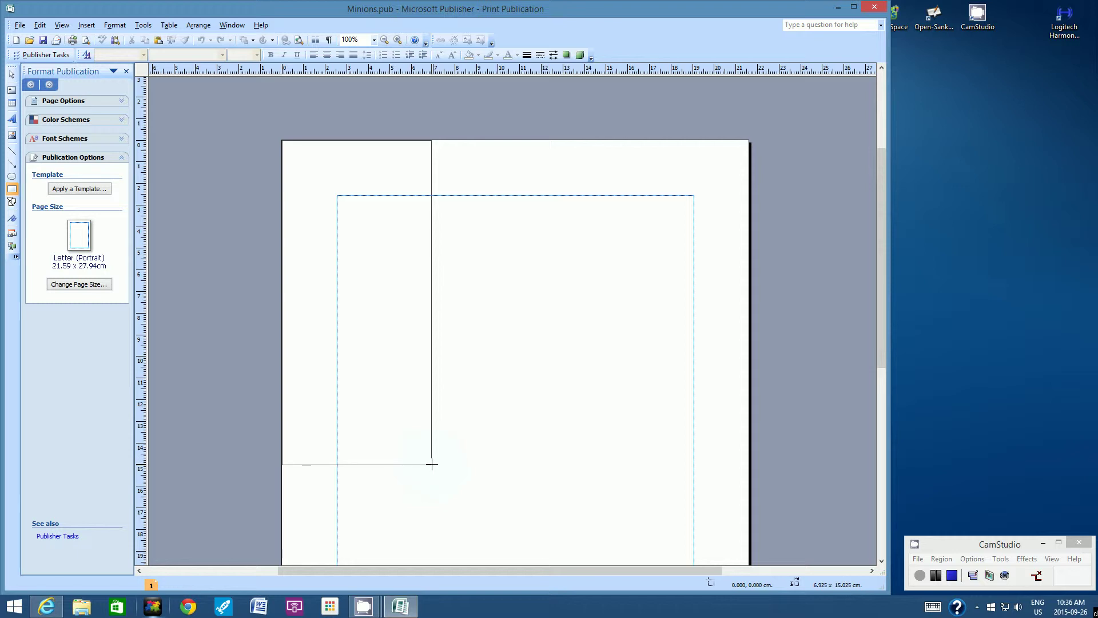
drag(431, 465, 476, 466)
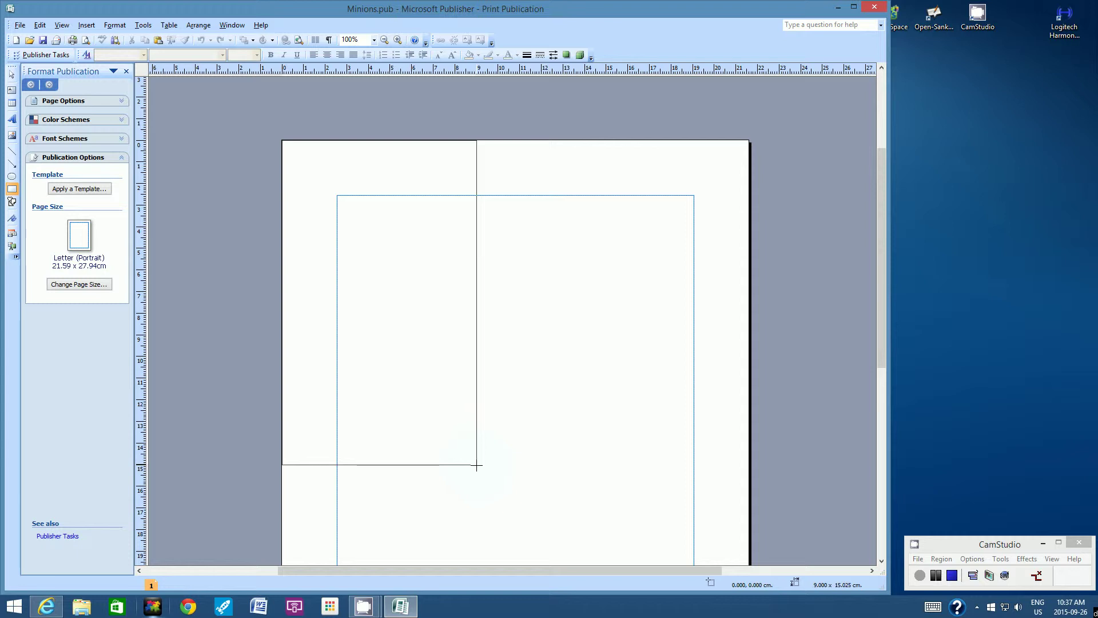
drag(476, 467, 476, 465)
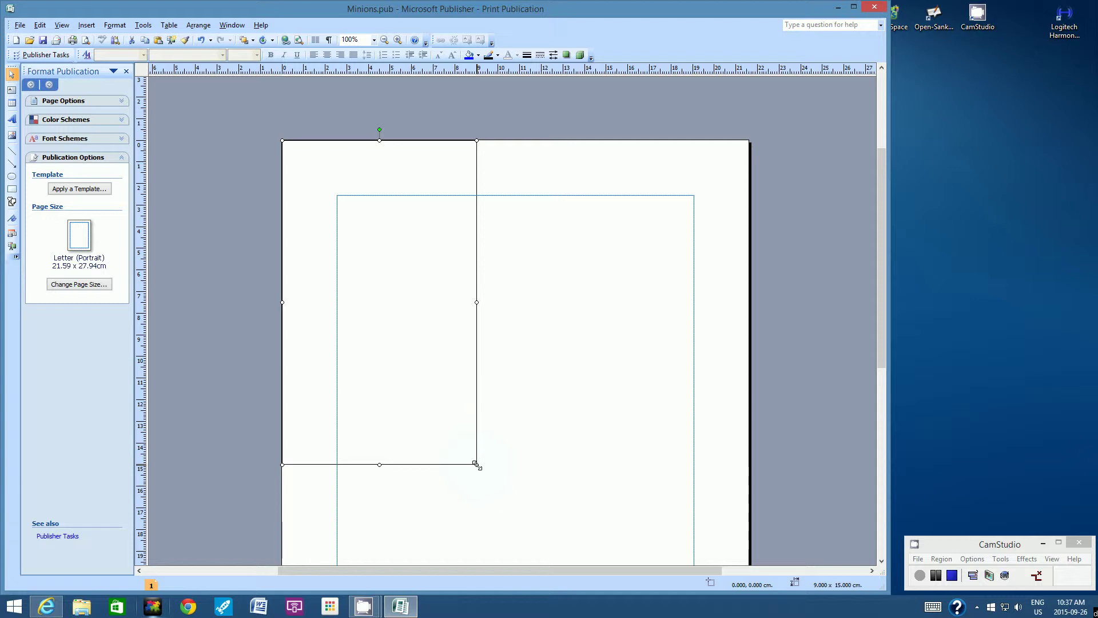
Step: Move the rectangle against the left margin guide, about 5.7 cm below the page's top edge
drag(395, 314, 455, 395)
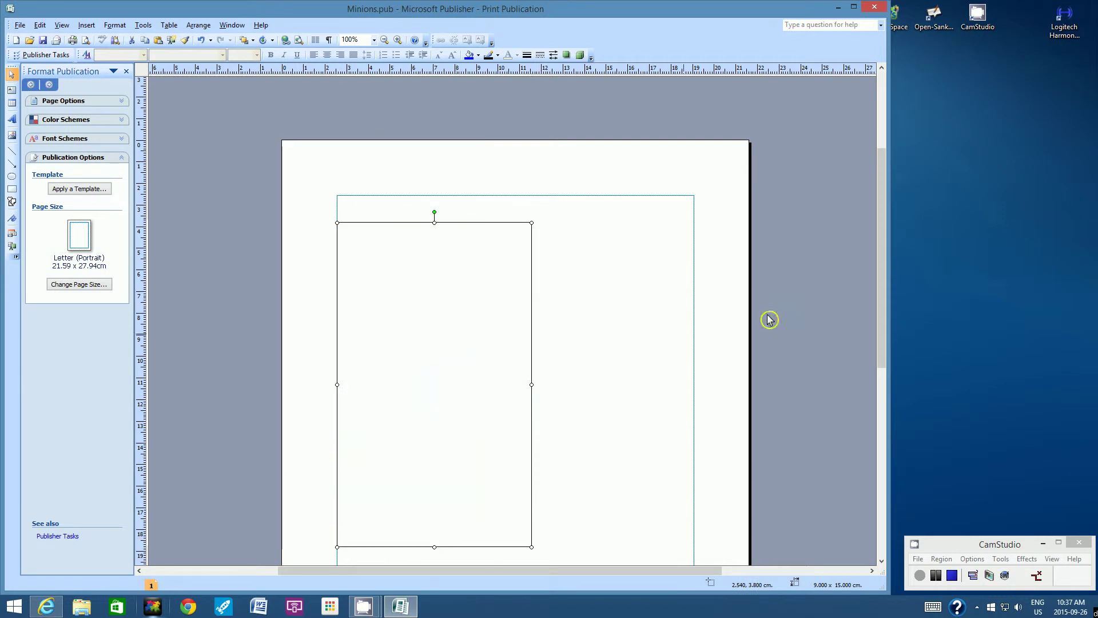
scroll(888, 206, down, 3)
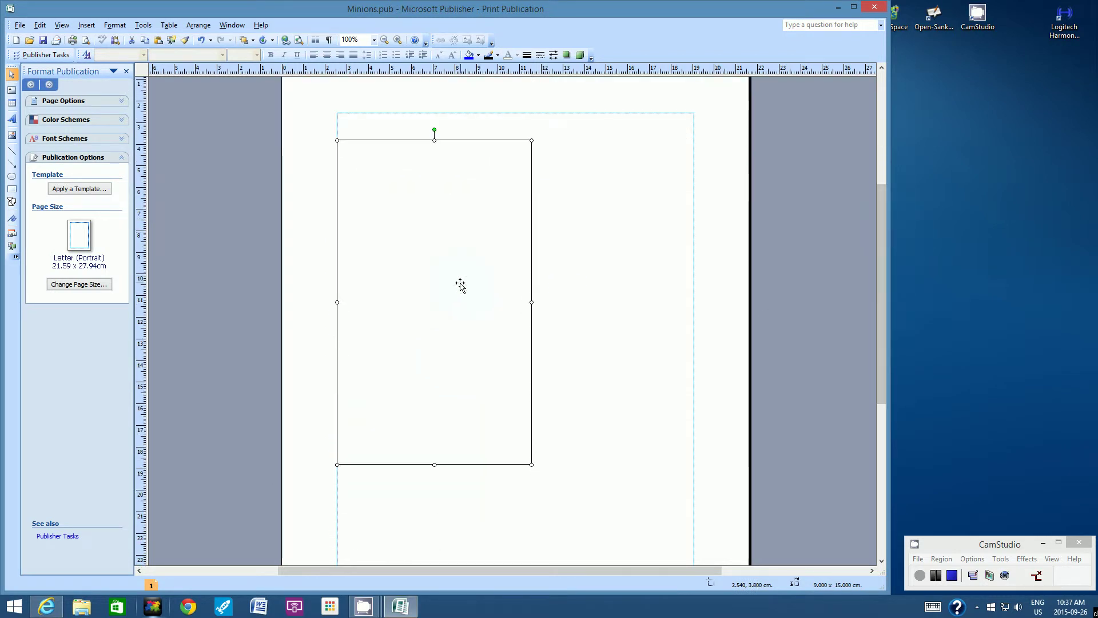
drag(459, 285, 464, 318)
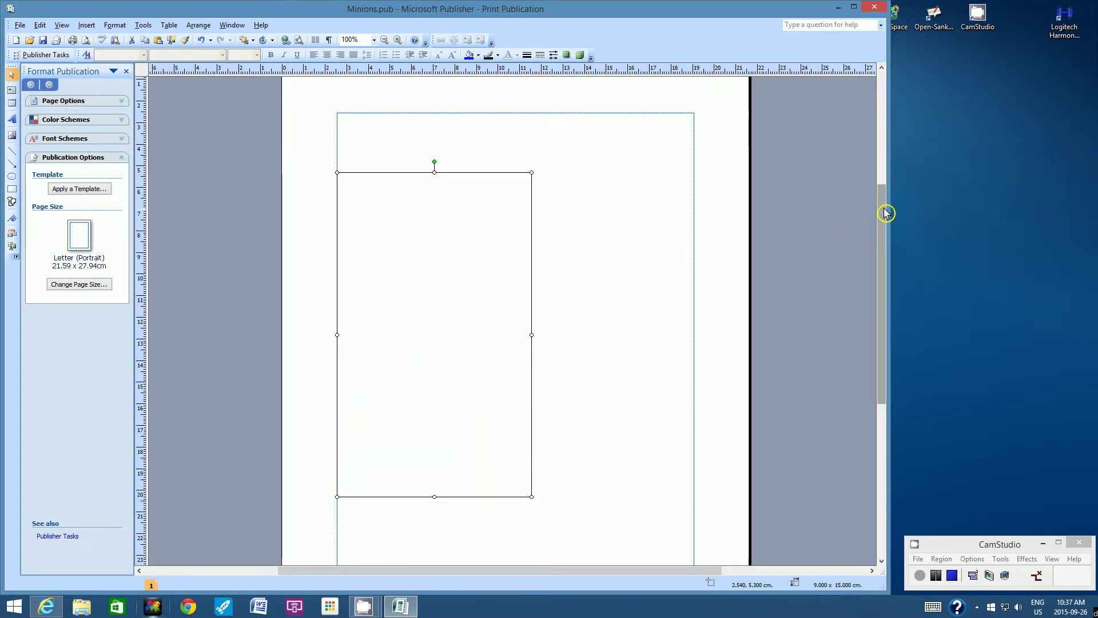
drag(887, 211, 887, 233)
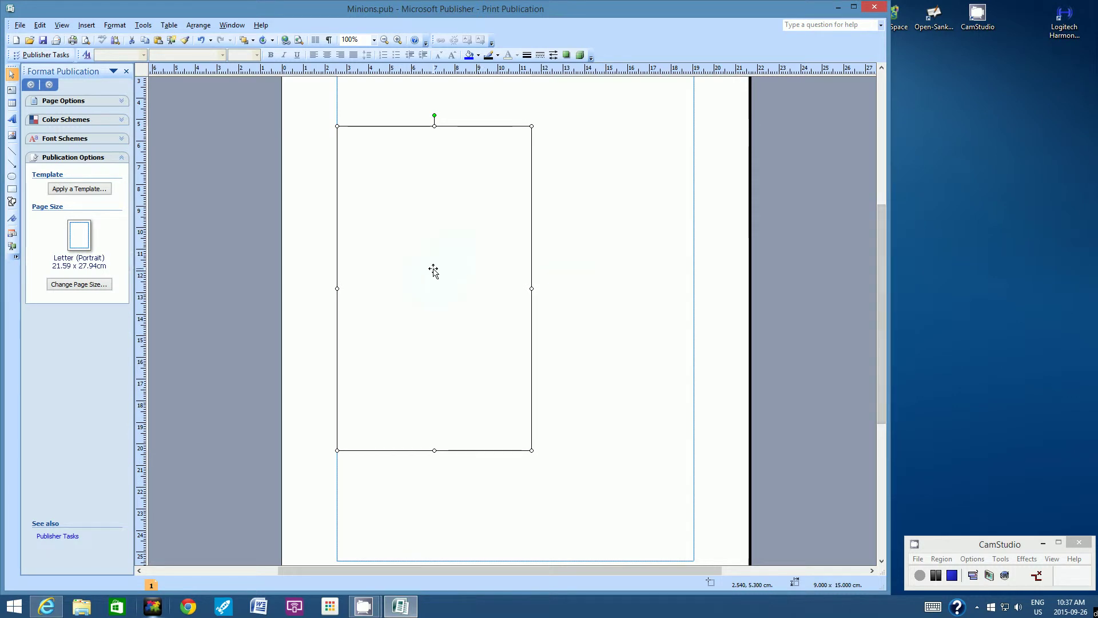
drag(429, 232, 430, 238)
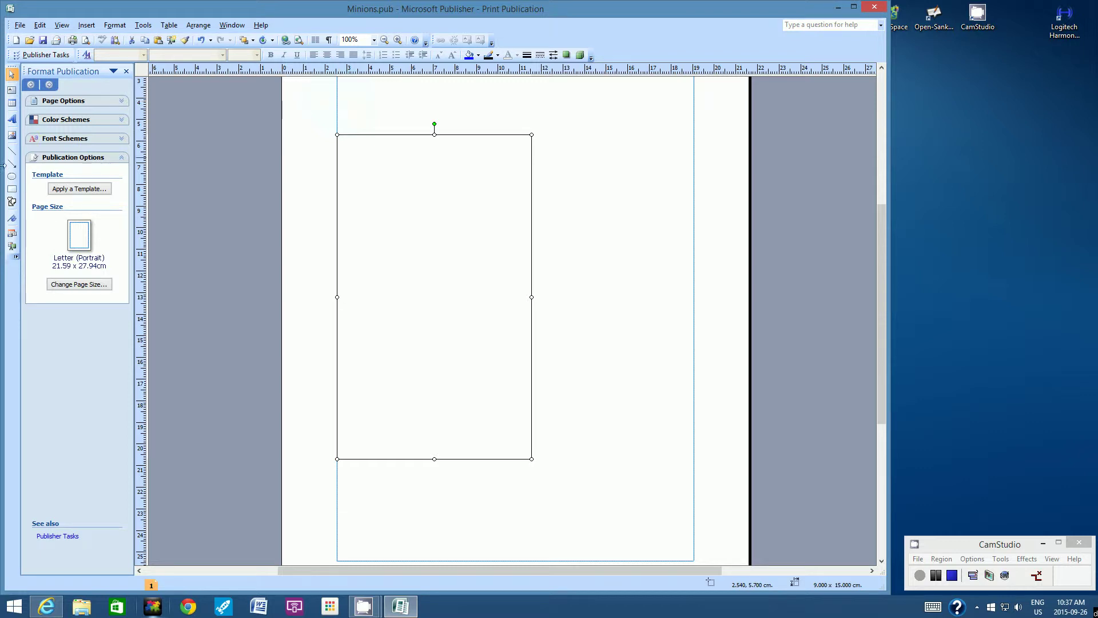
Step: Draw a rounded rectangle about 9 cm wide and 0.7 cm tall across the bottom edge of the body rectangle
click(11, 202)
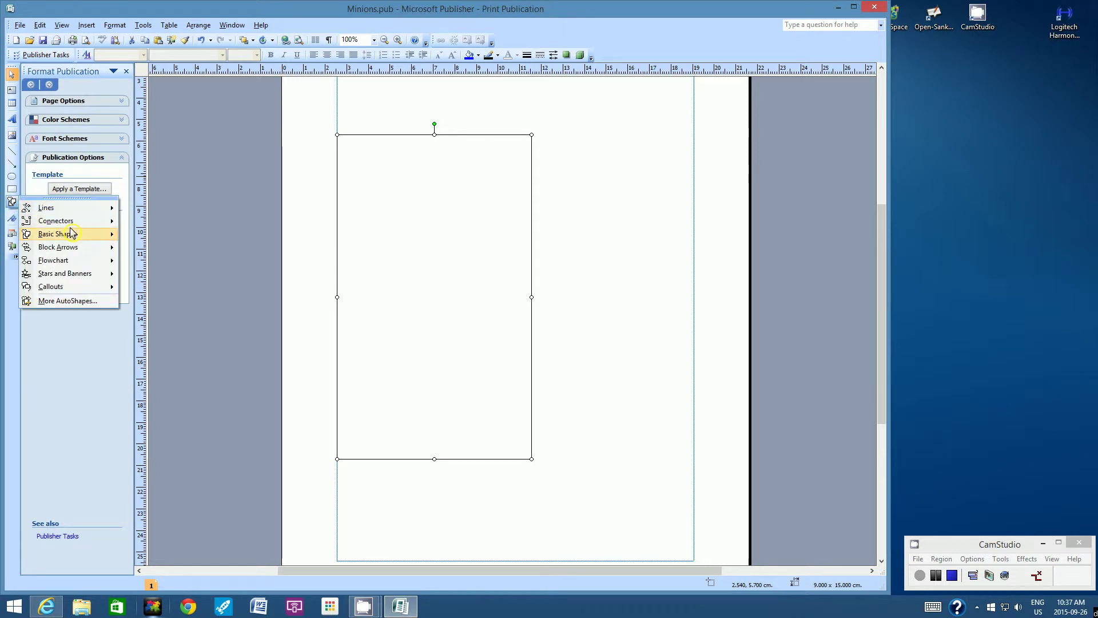
mouse_move(41, 239)
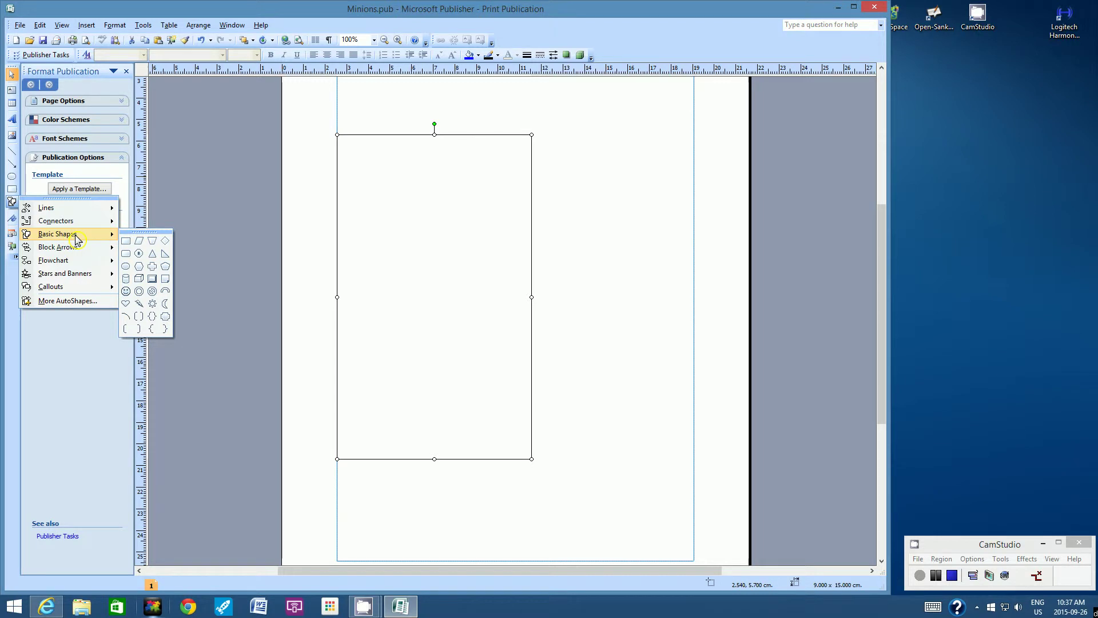
click(126, 253)
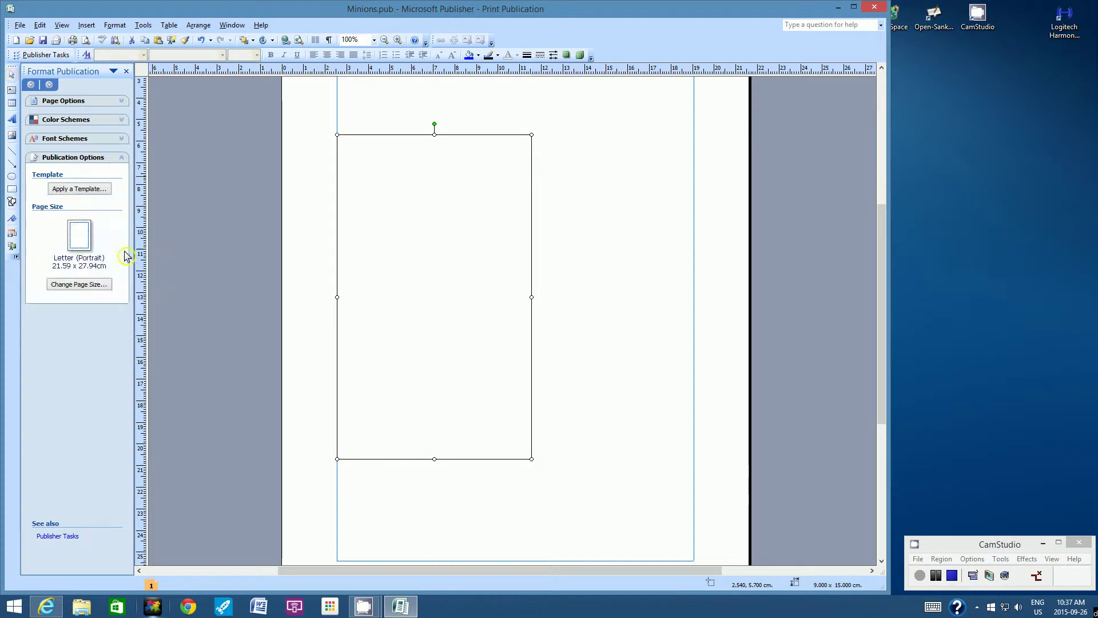
click(375, 40)
click(354, 81)
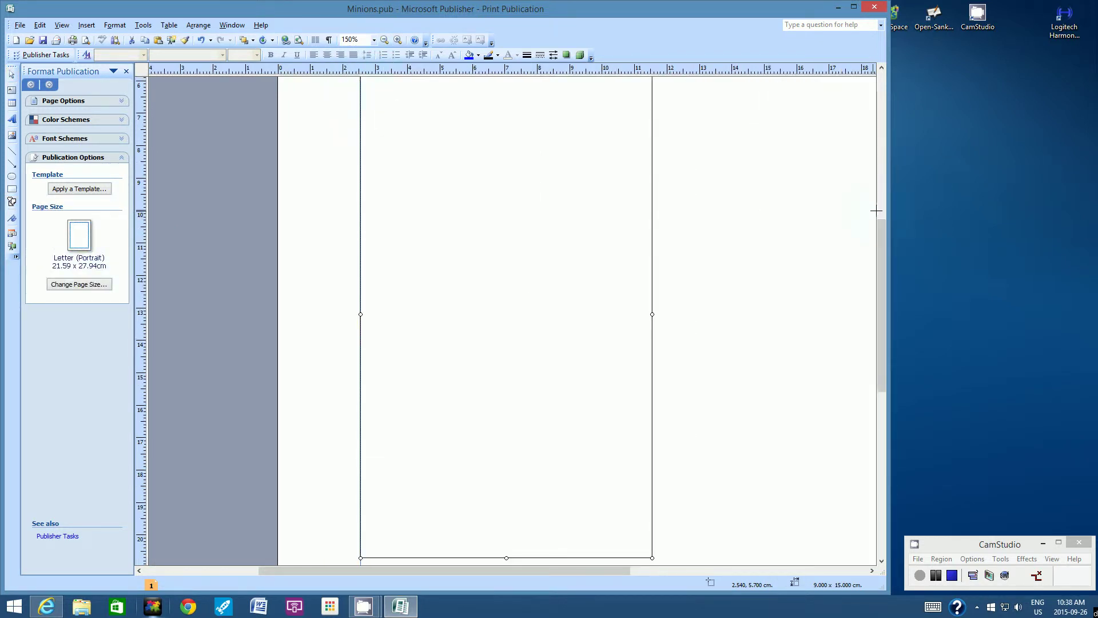
drag(885, 232, 898, 289)
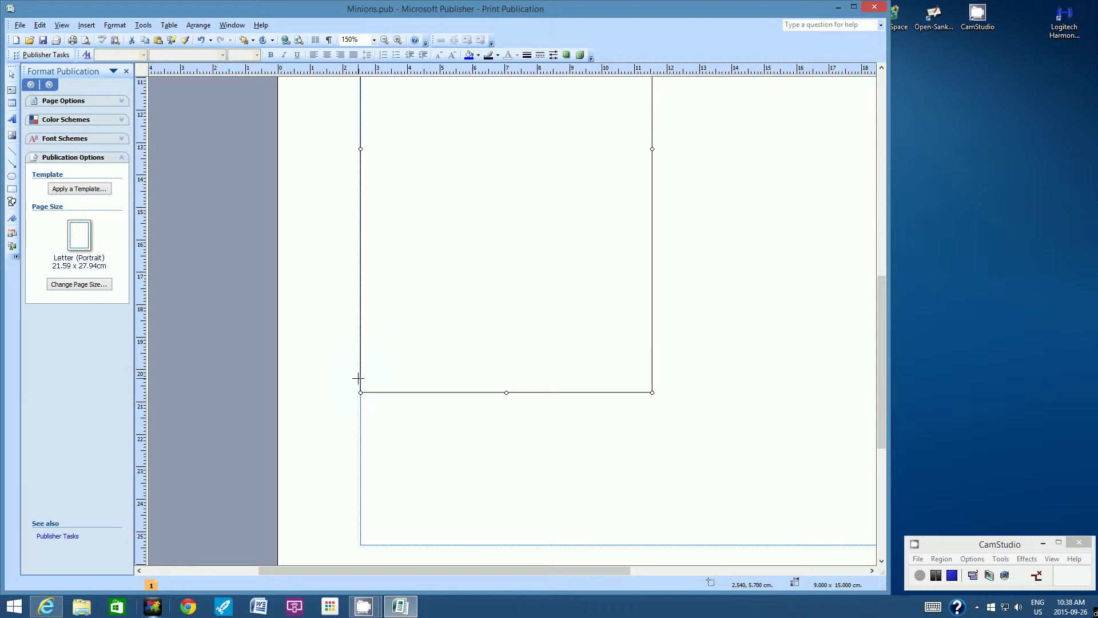
drag(360, 379, 654, 403)
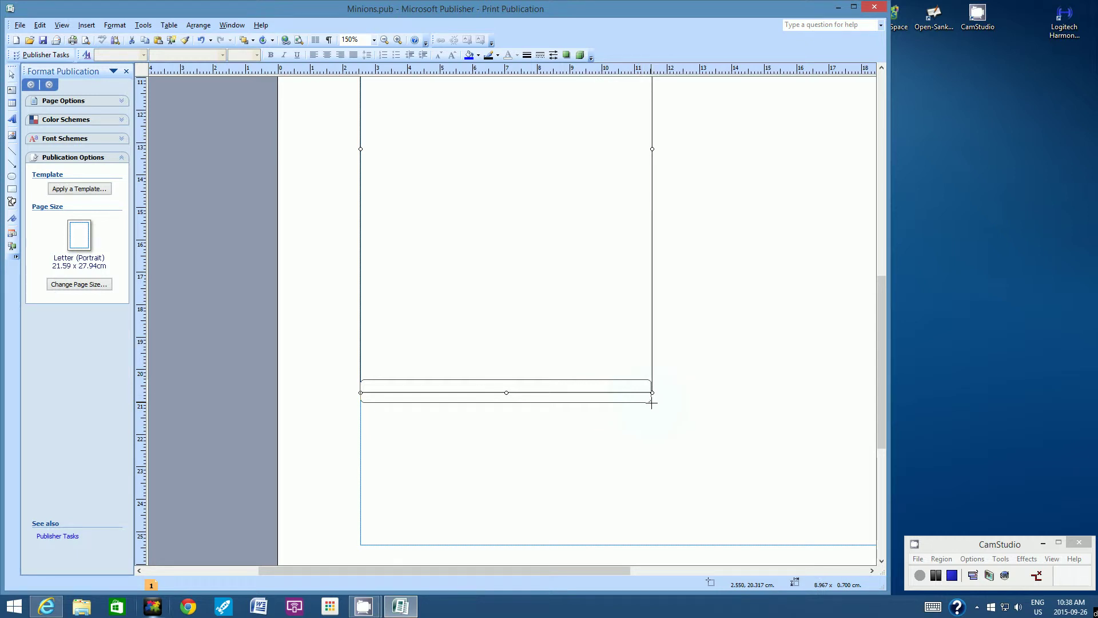
drag(652, 402, 651, 403)
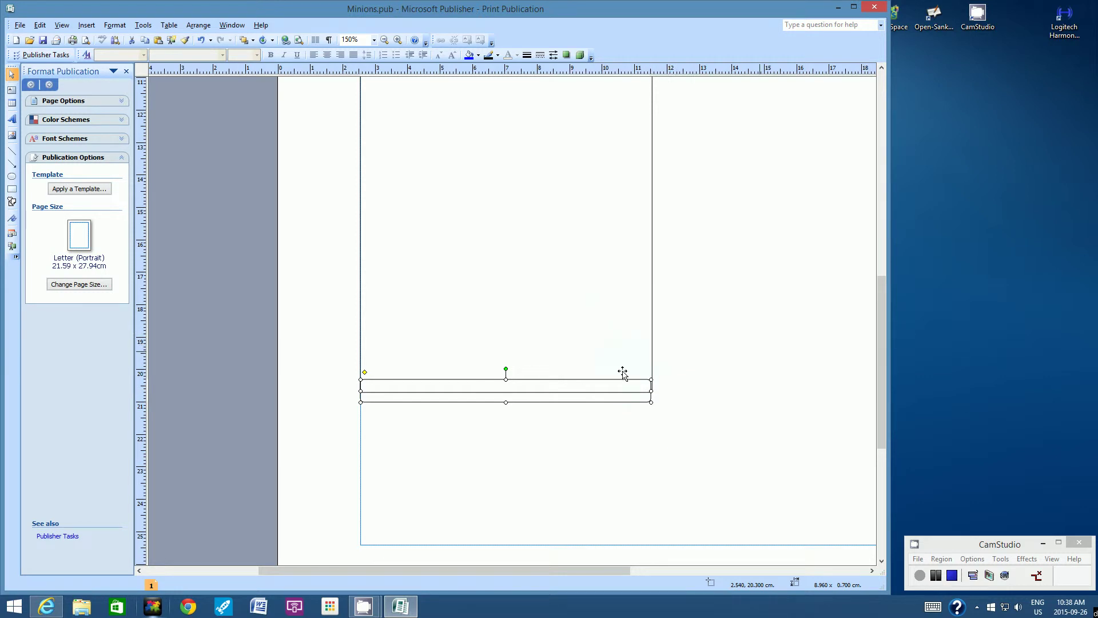
Step: Enlarge the rounded rectangle to a height of about 2.1 cm and increase its corner rounding until both ends are semicircular
drag(505, 379, 508, 343)
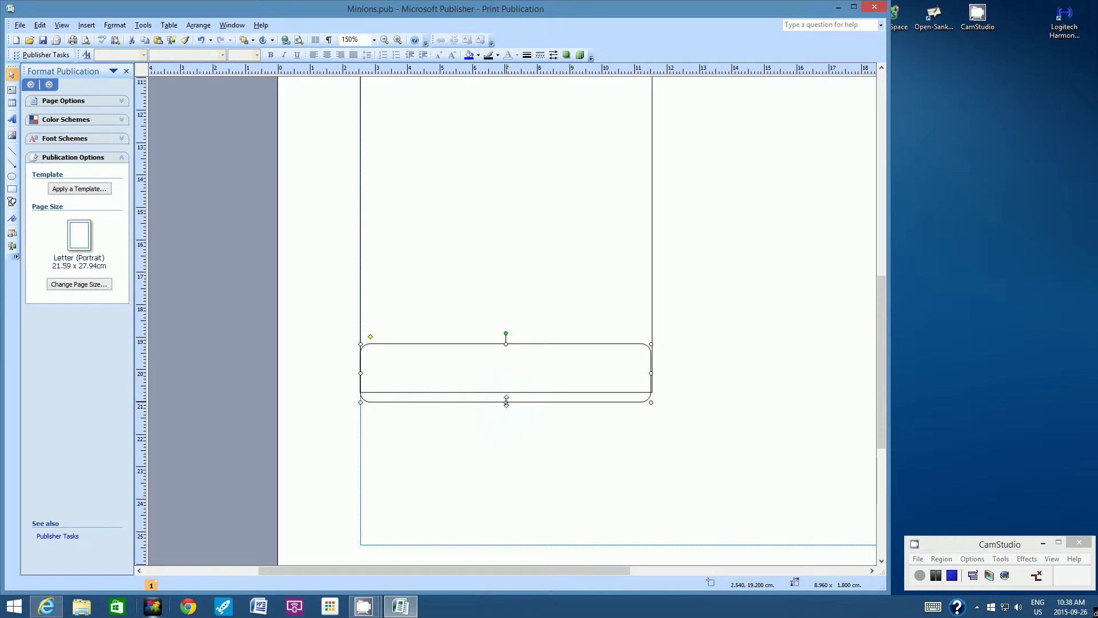
drag(505, 403, 509, 412)
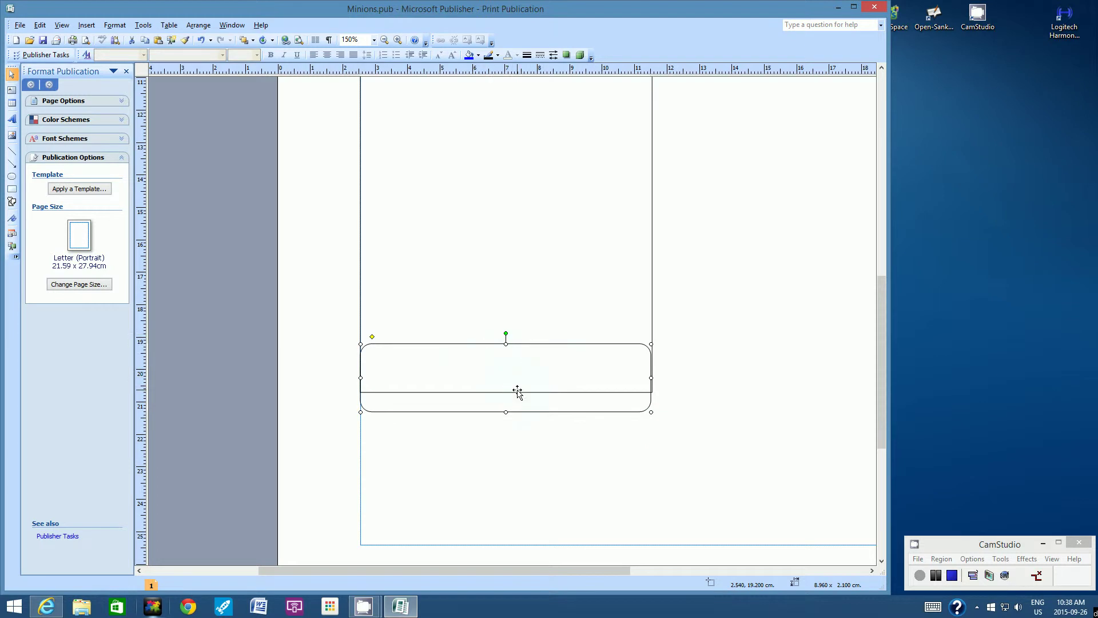
click(745, 334)
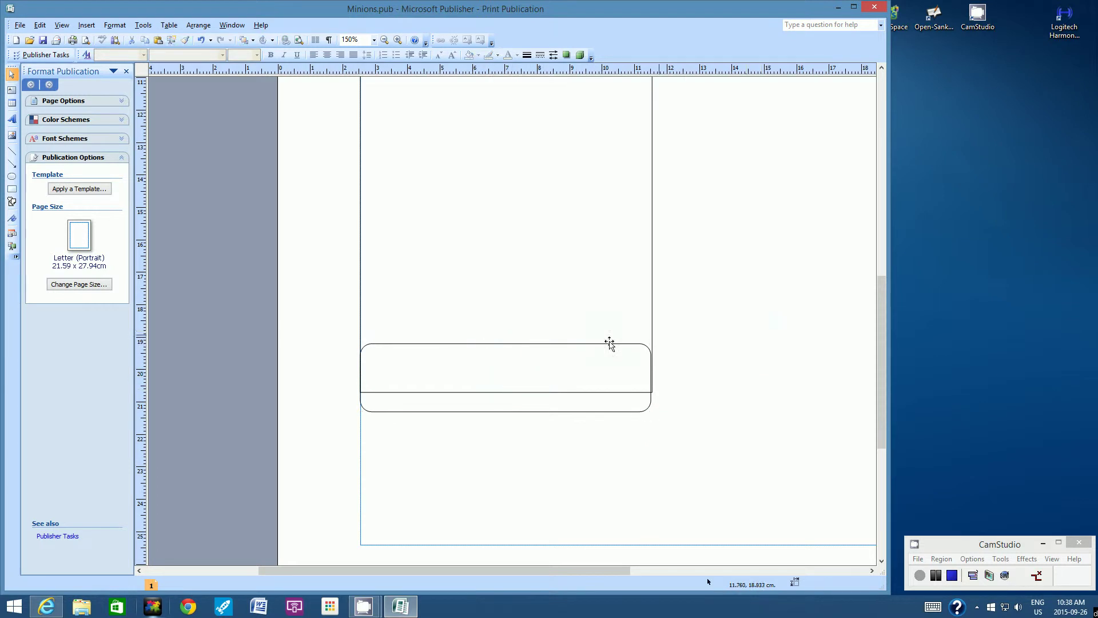
click(549, 345)
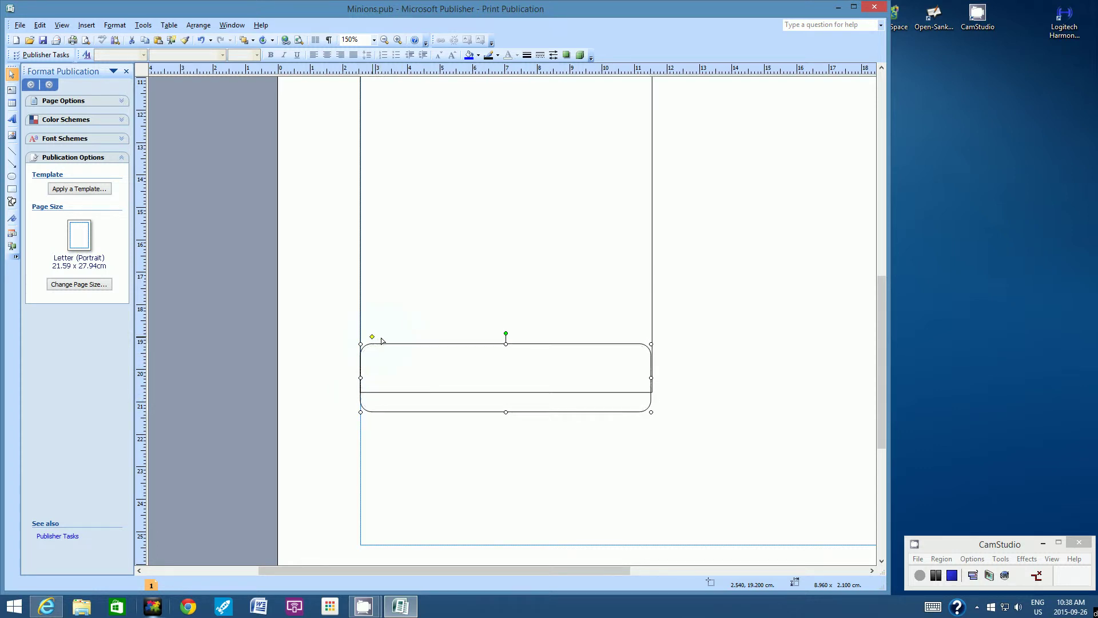
drag(382, 340, 399, 339)
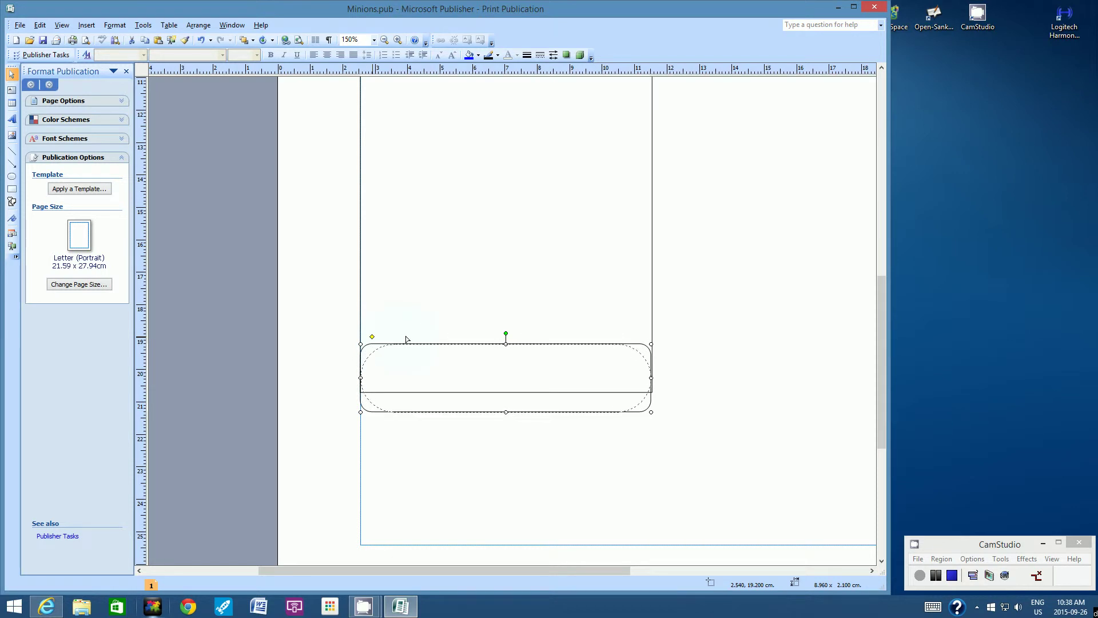
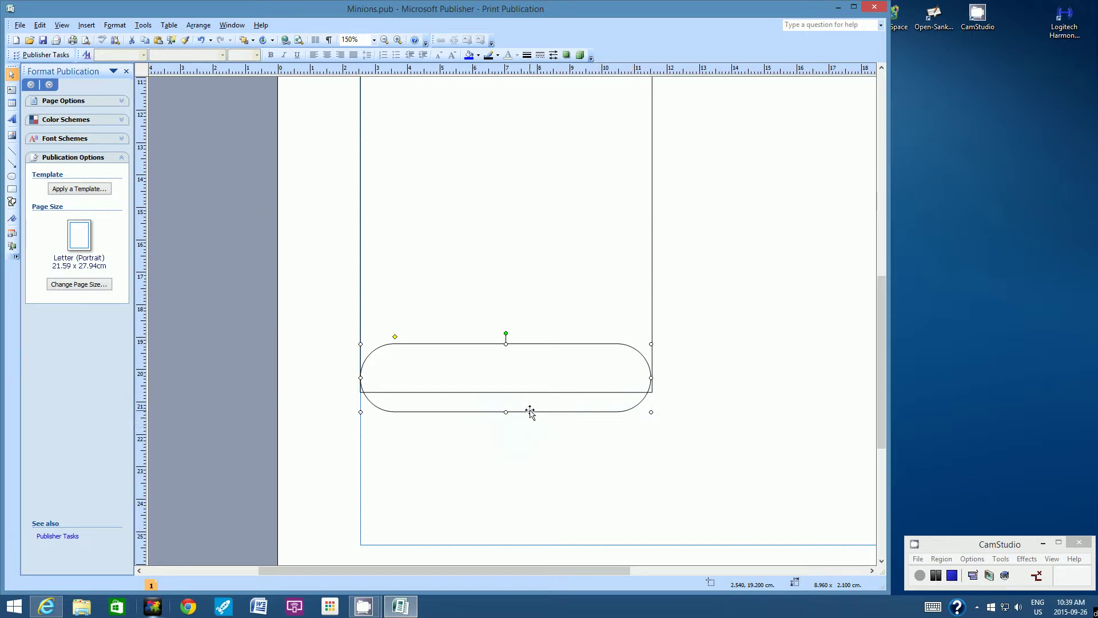
Step: Enlarge the rounded shape to a height of 2.6 cm and centre it on the body's bottom edge, 19.3 cm below the page top
drag(531, 411, 533, 417)
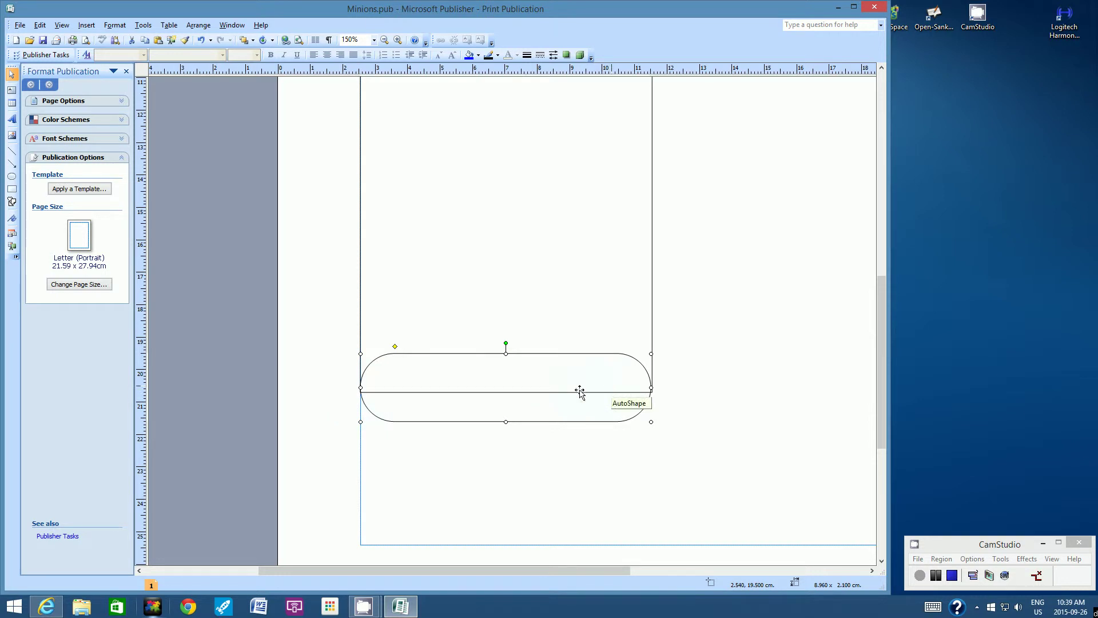
drag(505, 354, 507, 338)
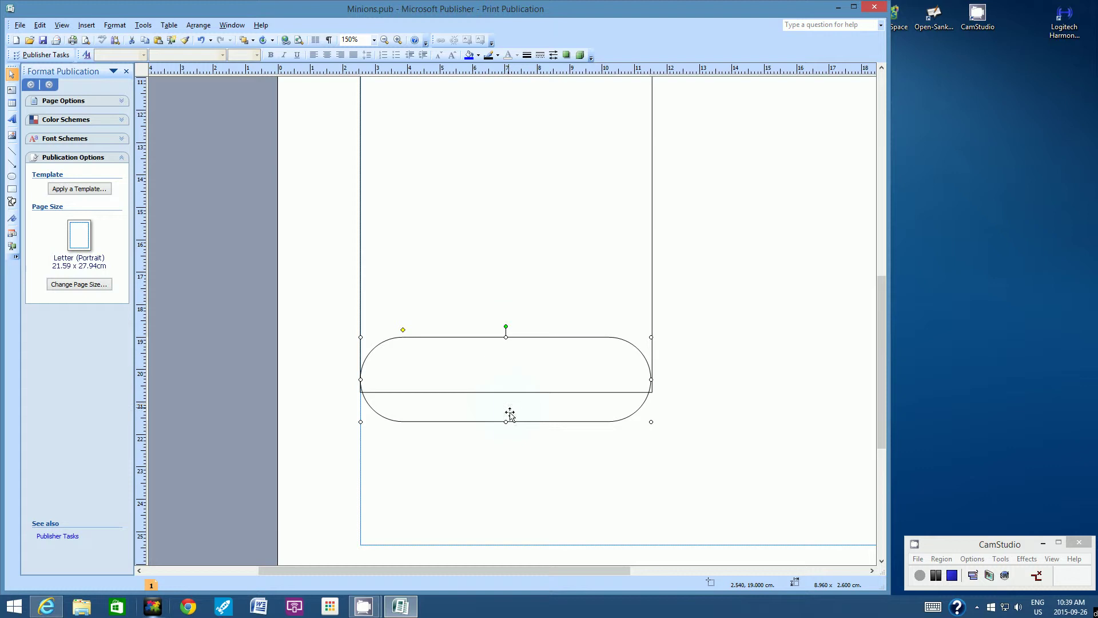
drag(515, 420, 514, 428)
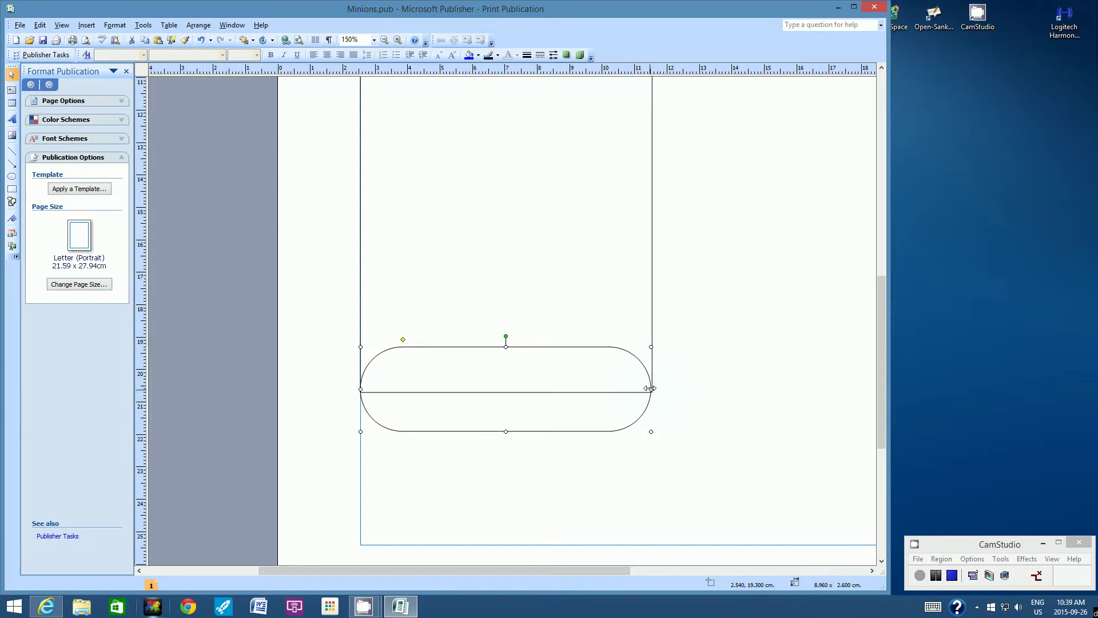
Step: Widen the rounded shape to 9.01 cm so it meets the body's right side, and check its left end
click(374, 41)
click(356, 91)
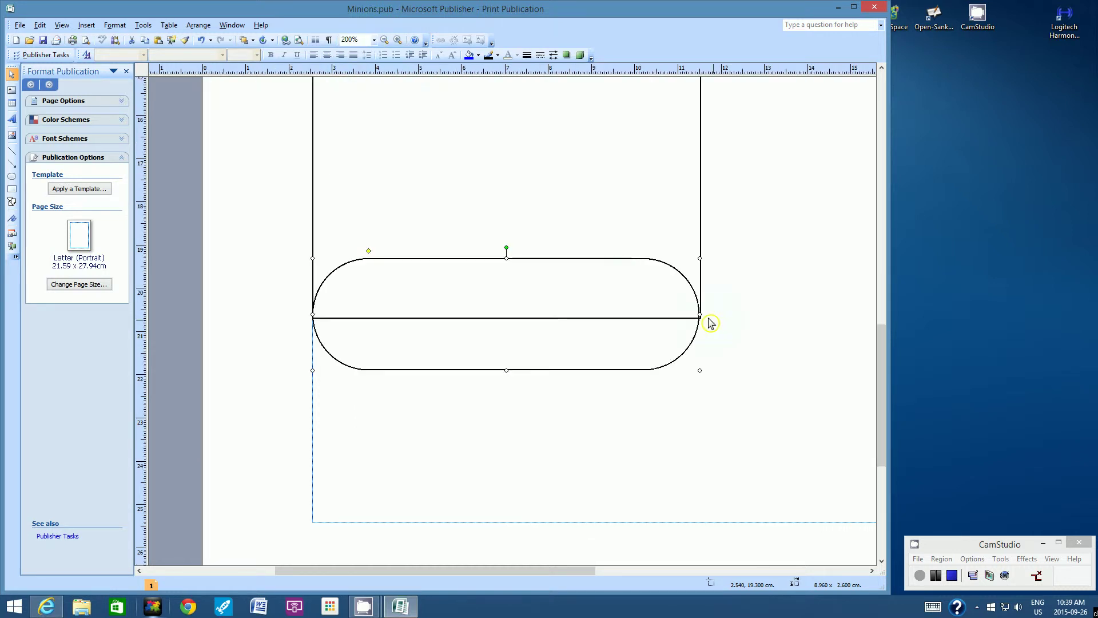
click(374, 40)
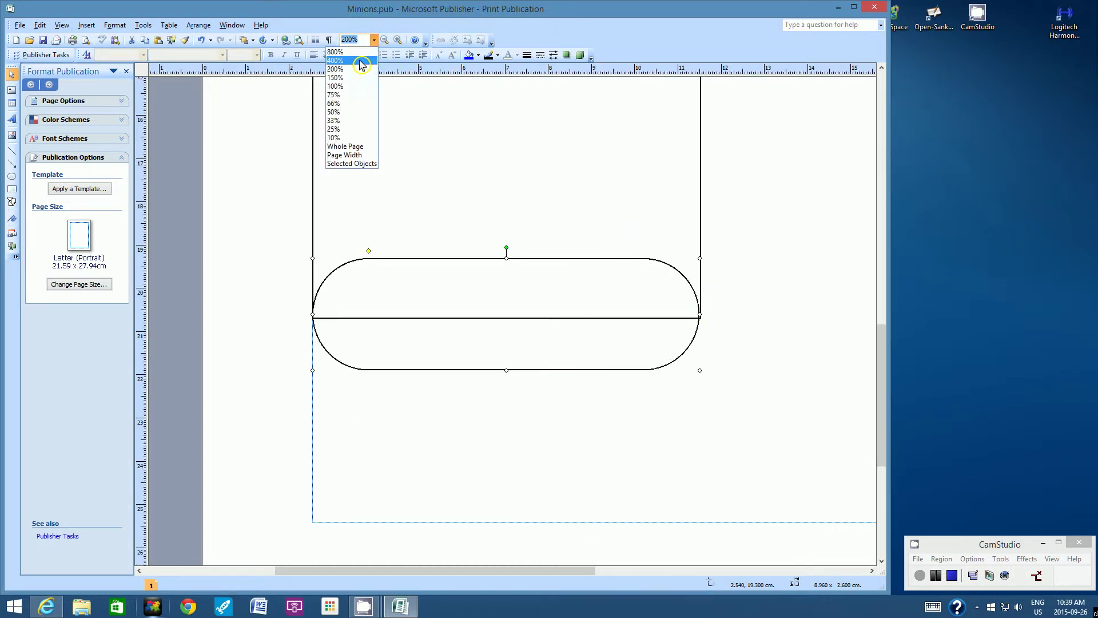
click(335, 60)
drag(472, 572, 525, 572)
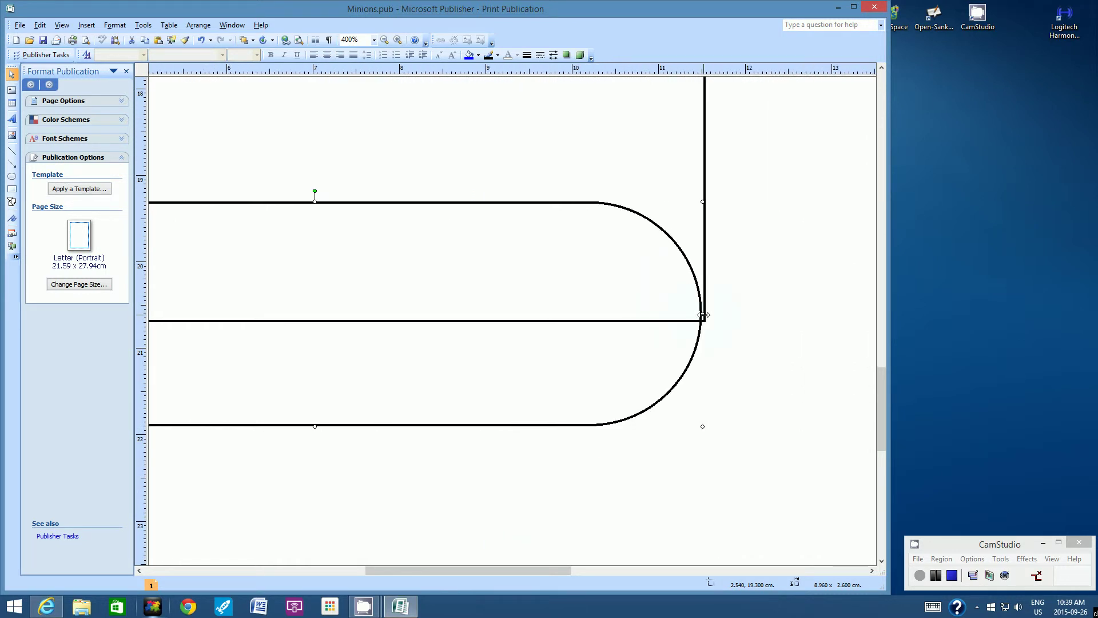
drag(704, 315, 707, 316)
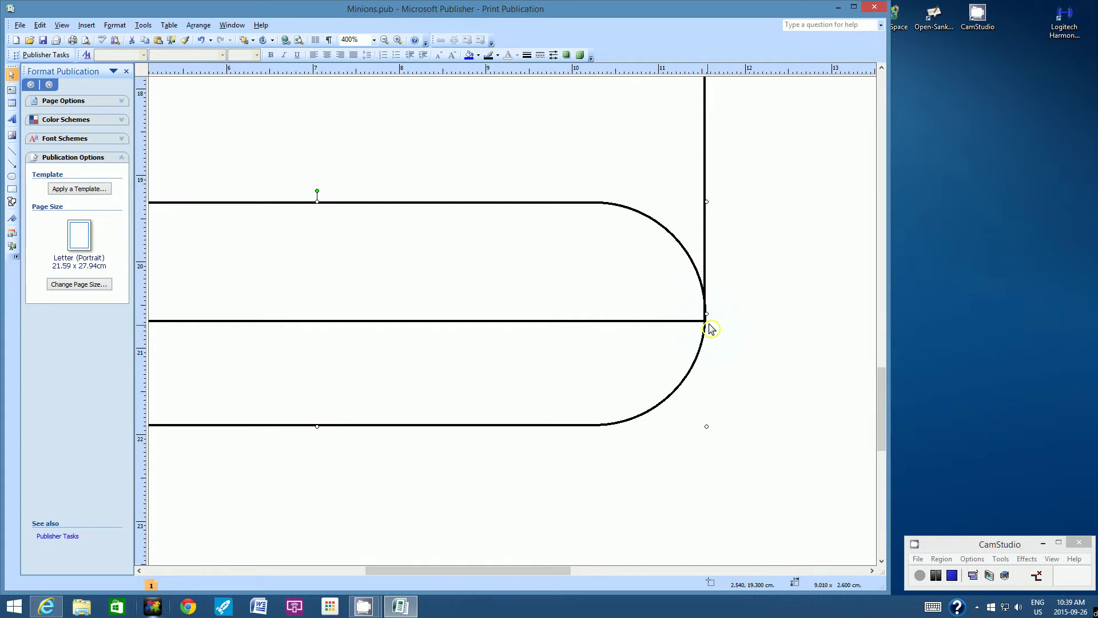
drag(559, 571, 490, 574)
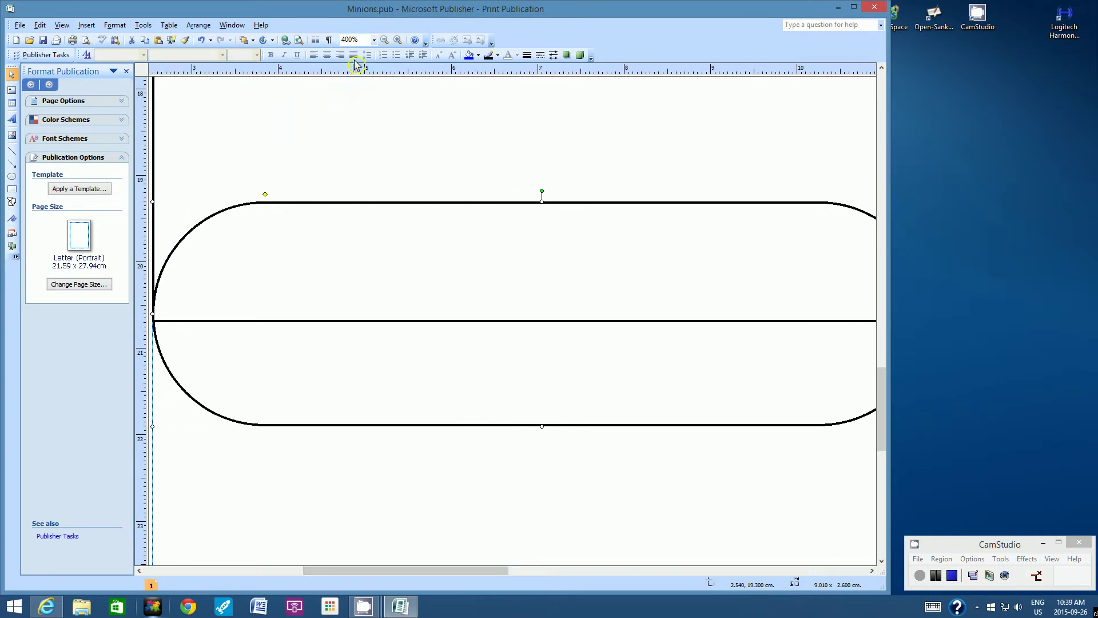
Step: Draw an oval about 9 cm wide and 4.3 cm tall, centred on the top edge of the body rectangle
click(375, 40)
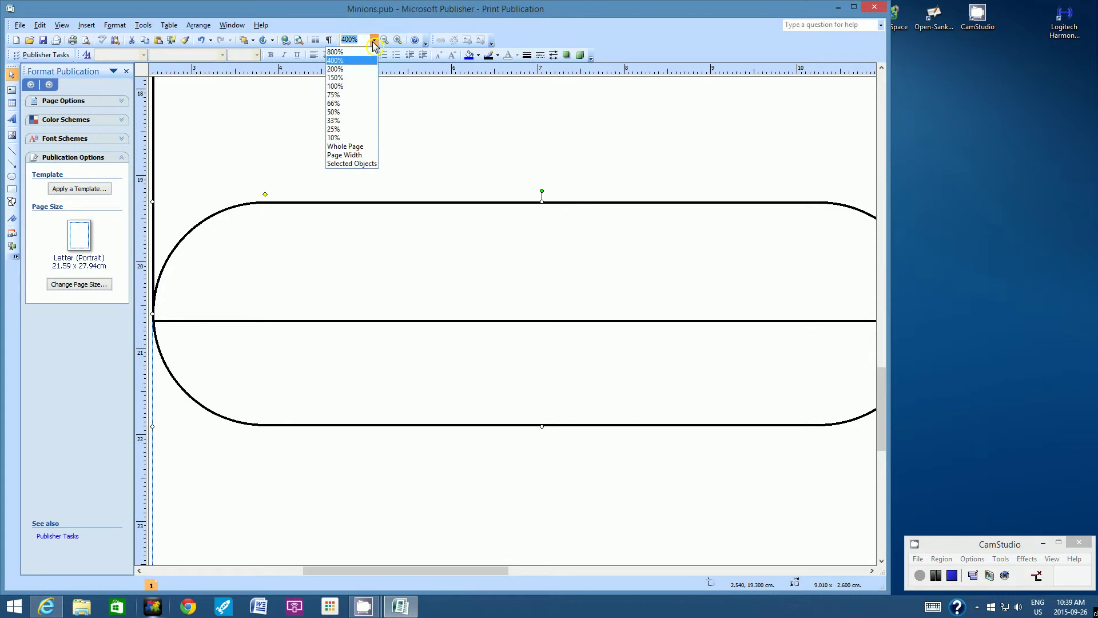
click(356, 82)
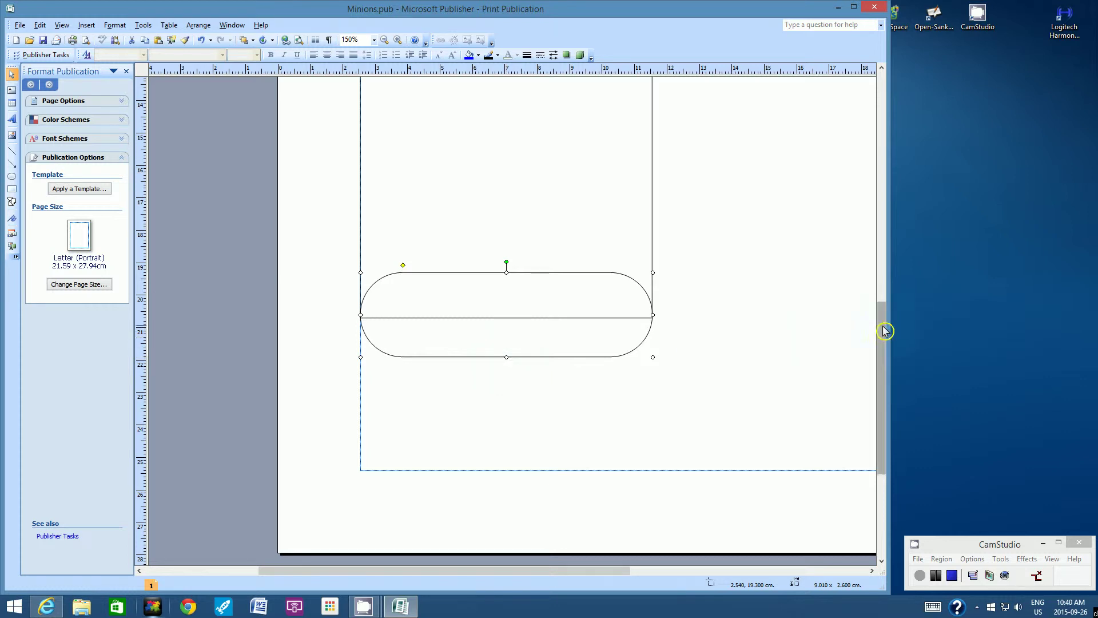
drag(880, 336, 895, 248)
drag(887, 314, 888, 267)
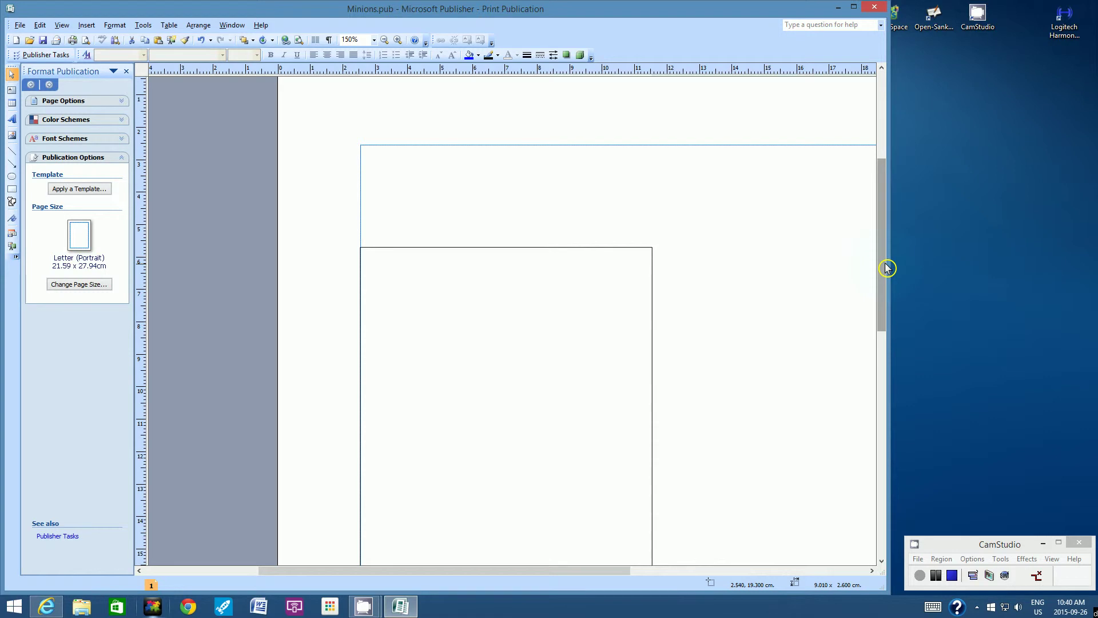
click(12, 180)
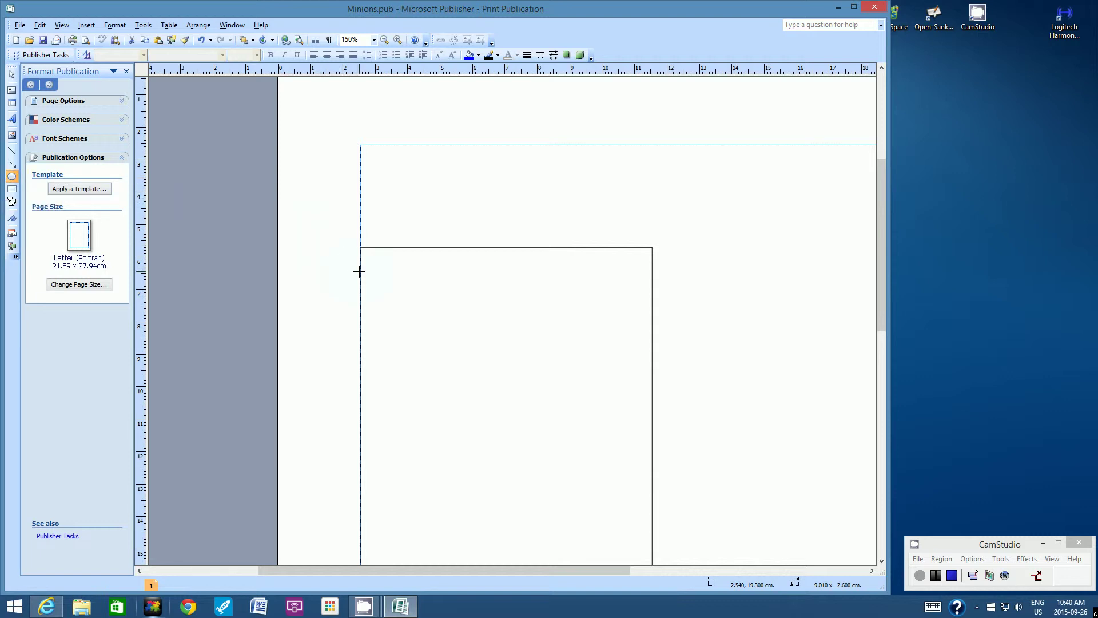
drag(359, 271, 651, 130)
drag(484, 190, 485, 232)
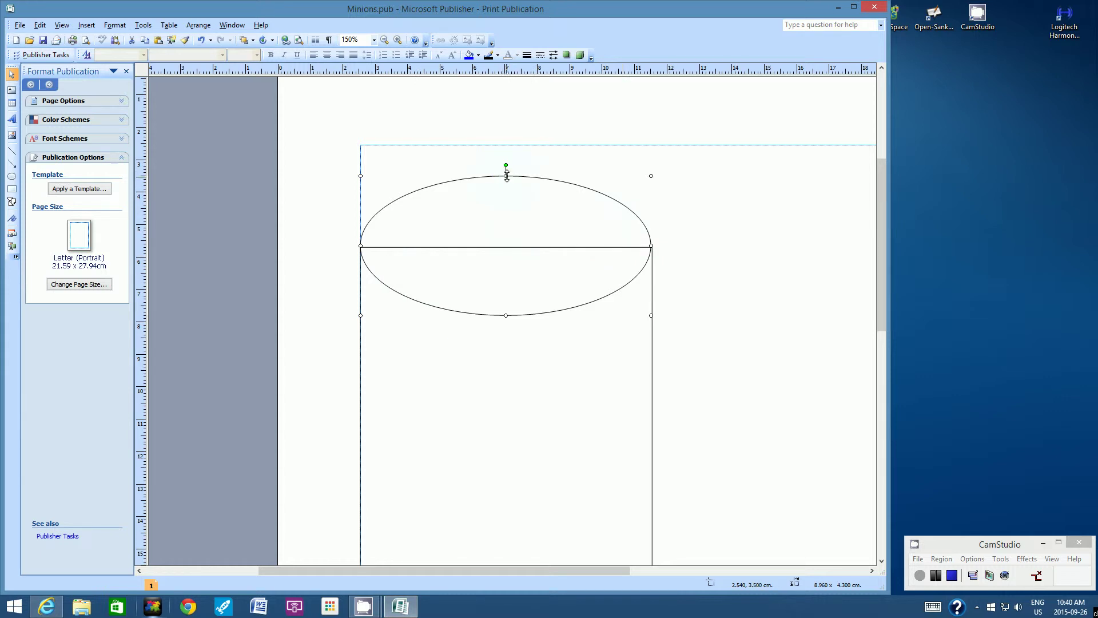
Step: Enlarge the oval to a height of 5.4 cm, keeping it centred on the body's top edge, 3 cm below the page top
drag(507, 168, 510, 159)
drag(504, 229, 505, 236)
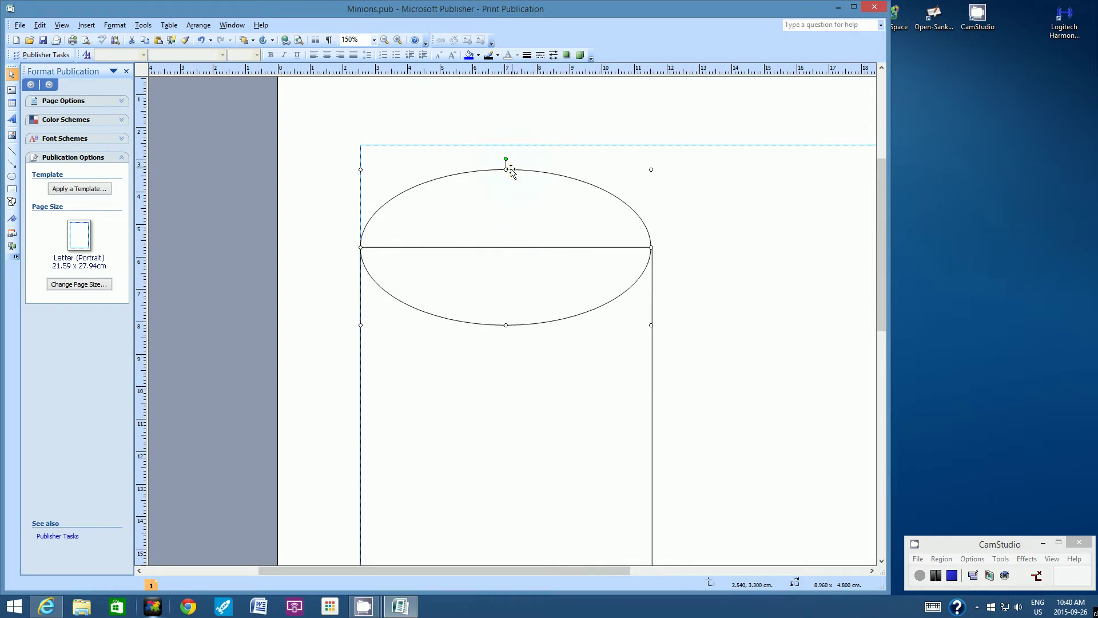
drag(506, 169, 507, 150)
drag(495, 220, 496, 230)
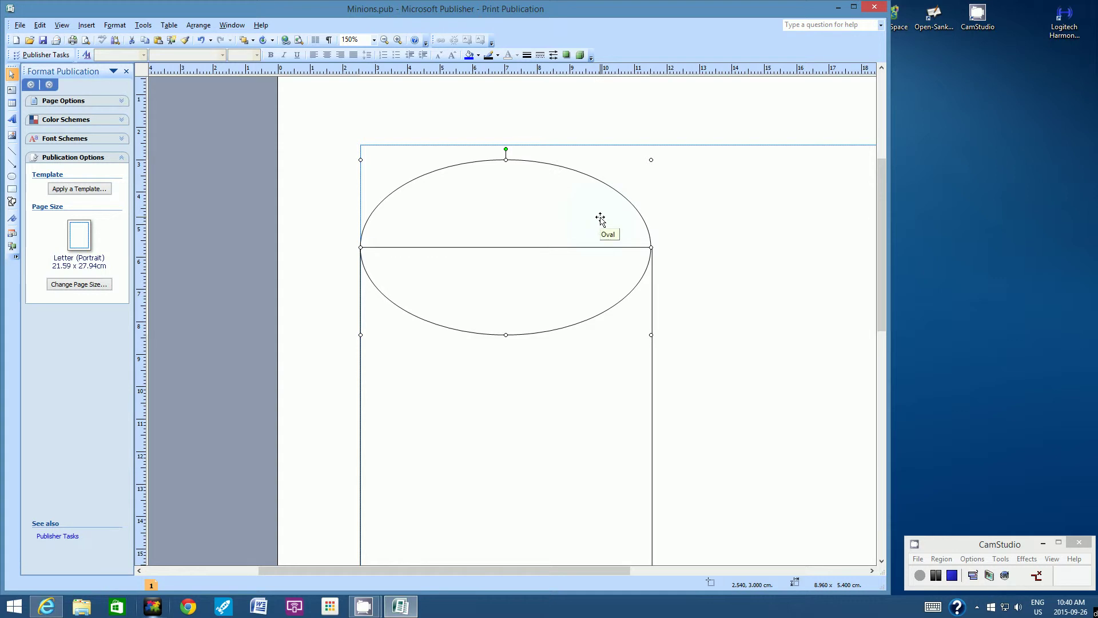
Step: Try the oval at higher positions over the body's top edge and centre it back on that edge
drag(519, 195, 519, 165)
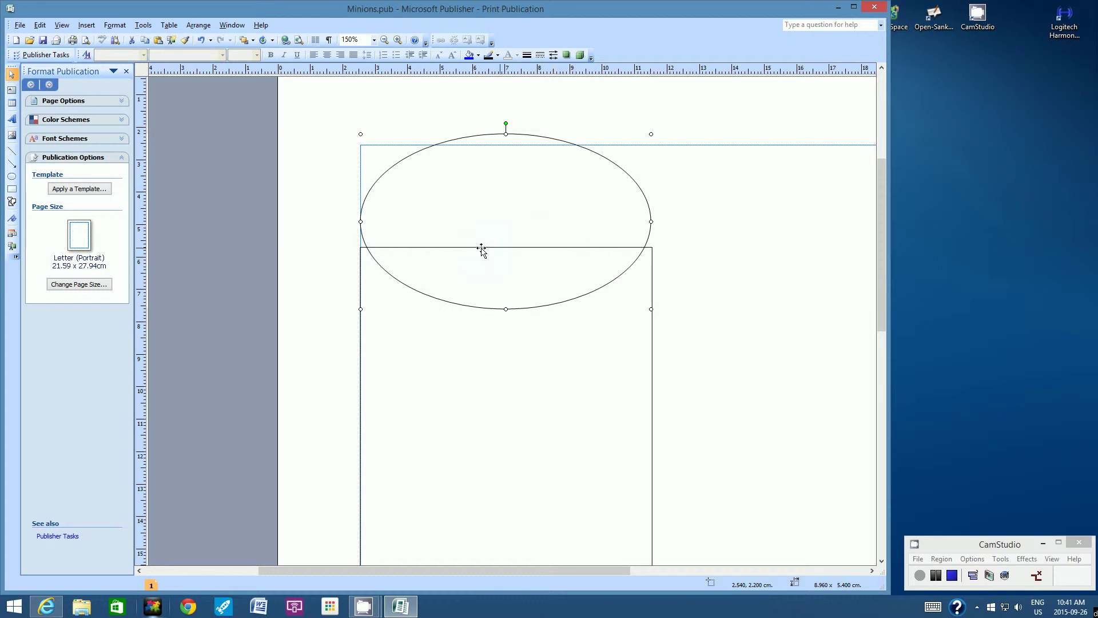
drag(517, 209, 518, 225)
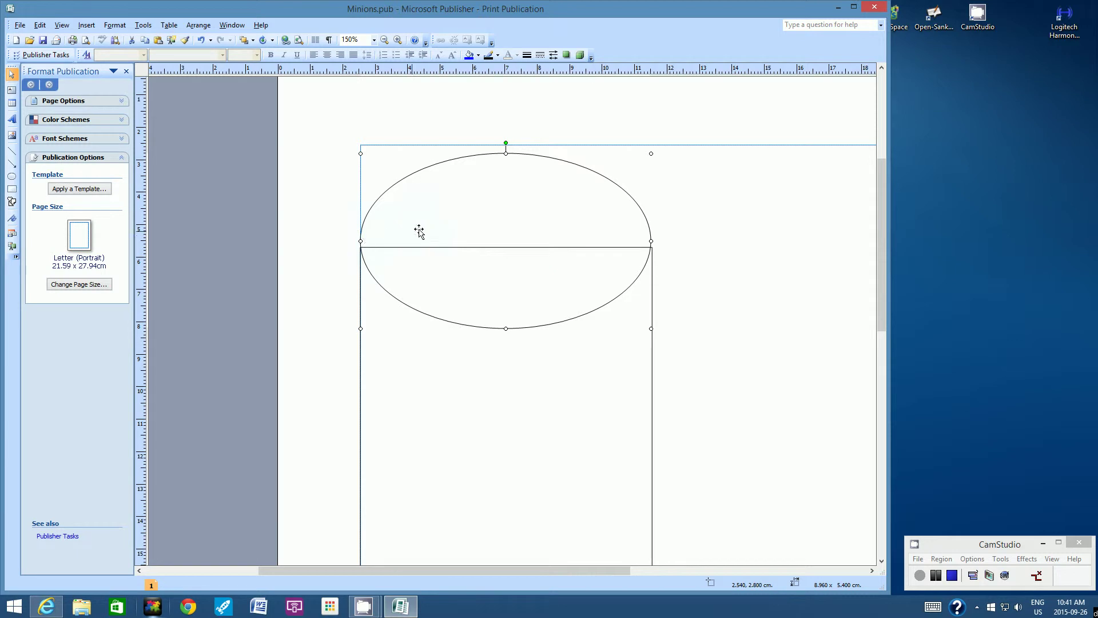
drag(428, 225, 446, 222)
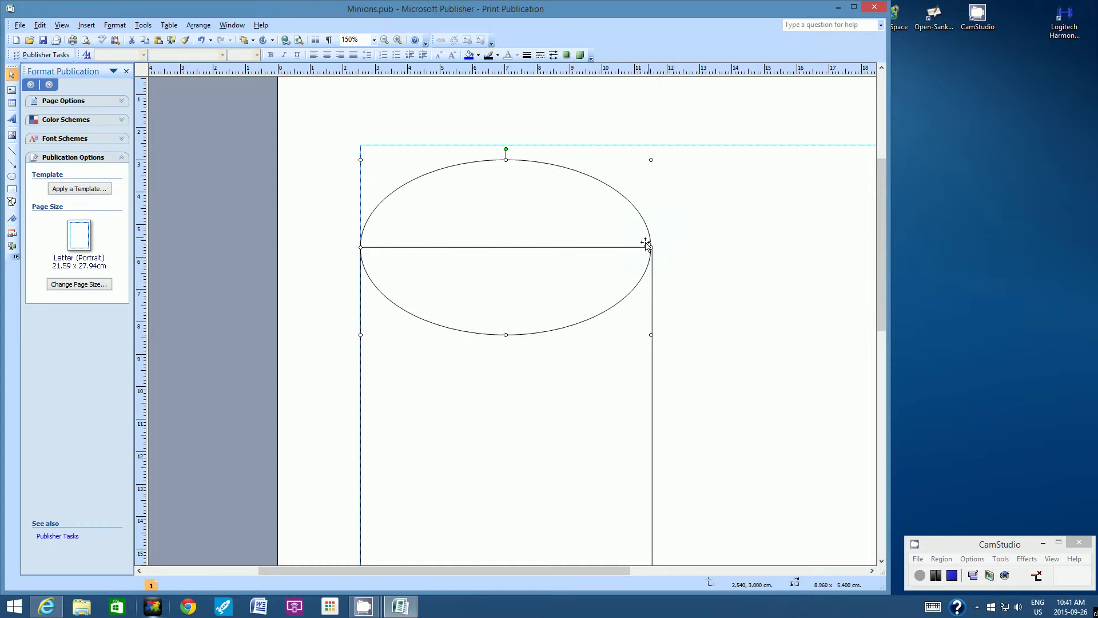
Step: Widen the oval to 9.01 cm so its right end meets the upper-right corner of the body rectangle
click(374, 39)
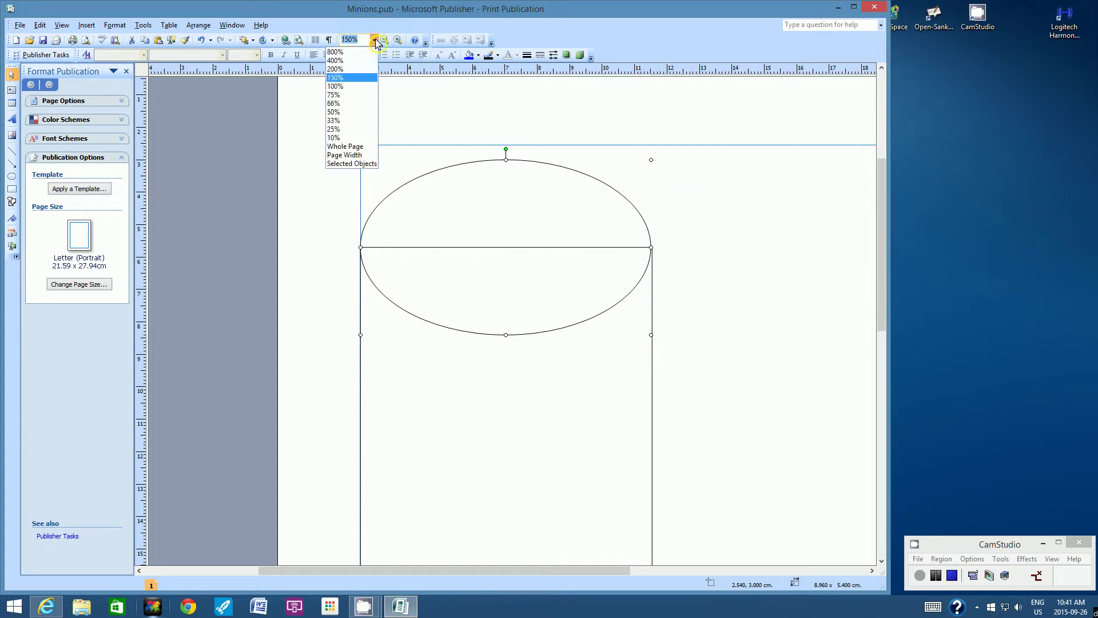
click(349, 60)
drag(498, 574, 570, 572)
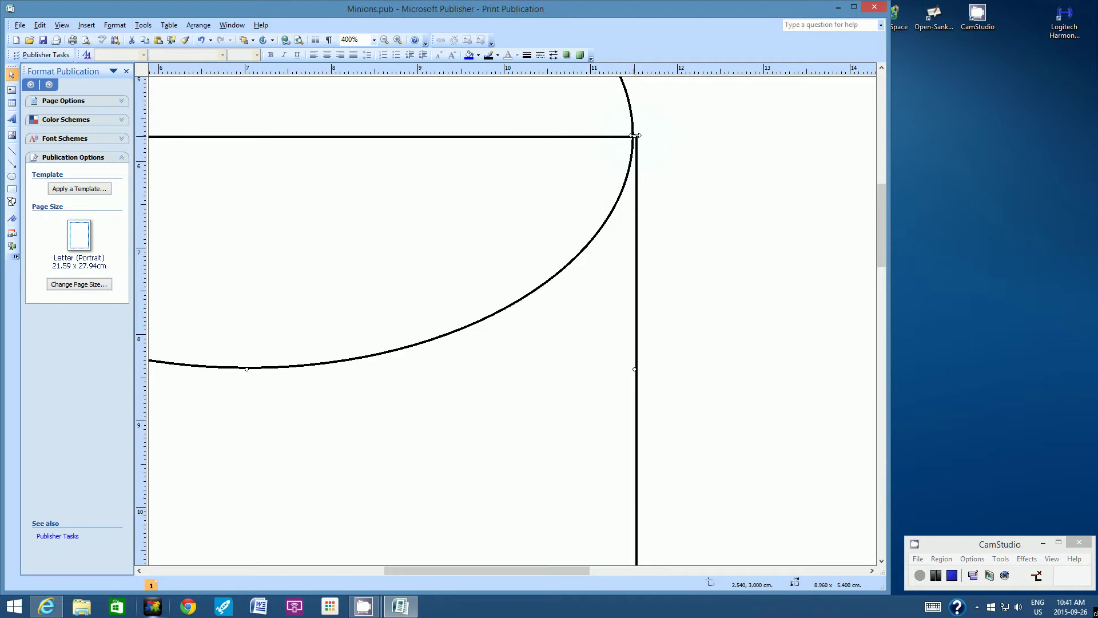
drag(635, 135, 639, 136)
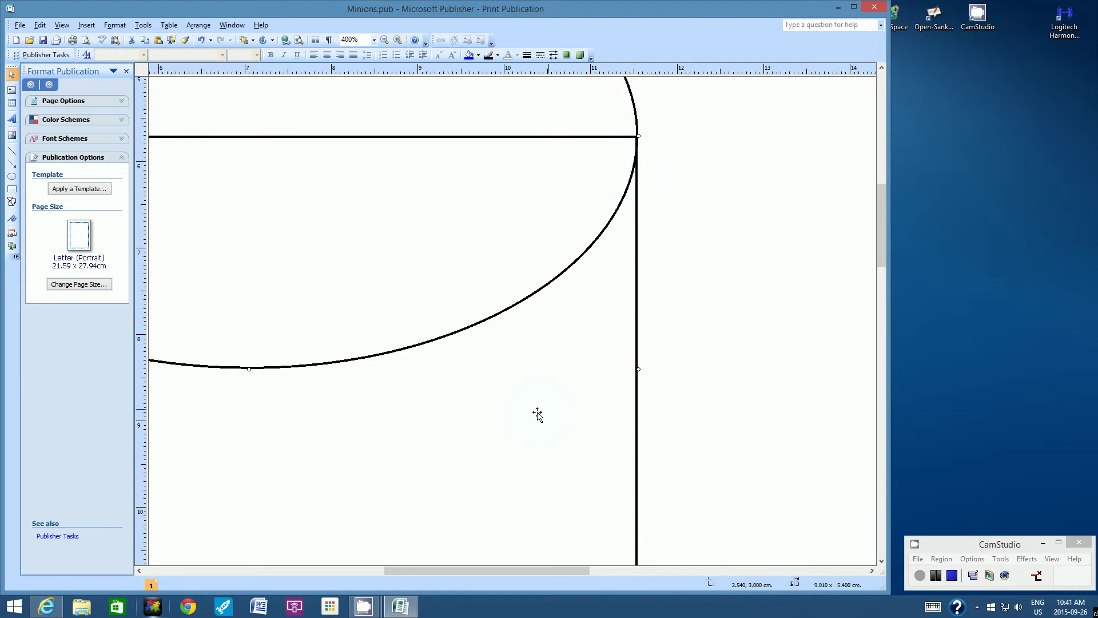
click(373, 40)
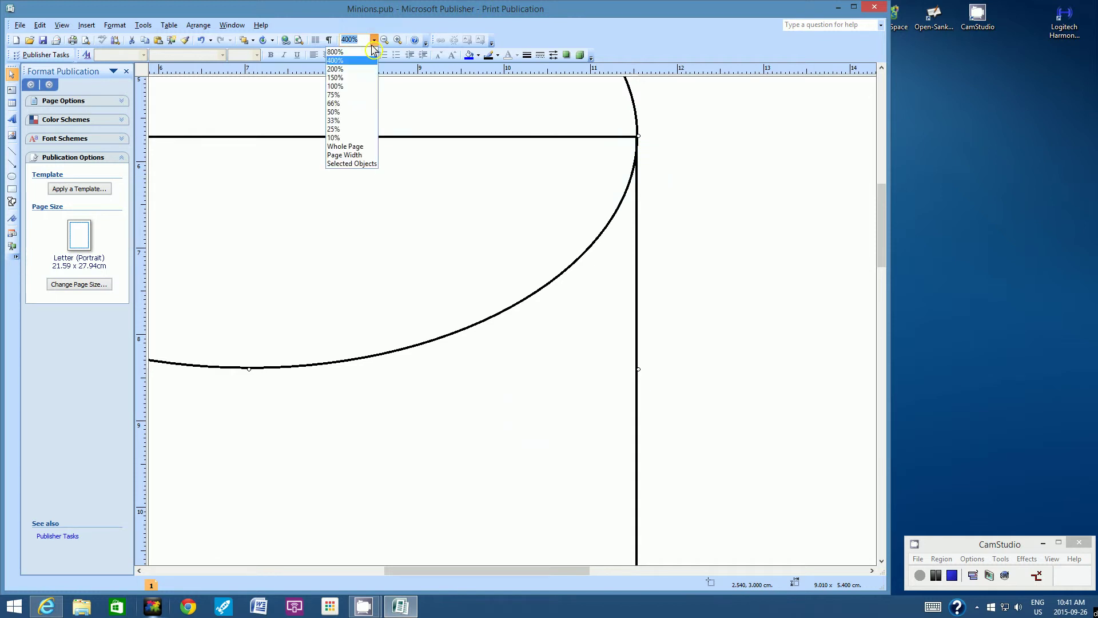
Step: Deselect the oval and save the publication
click(358, 79)
drag(880, 212, 885, 255)
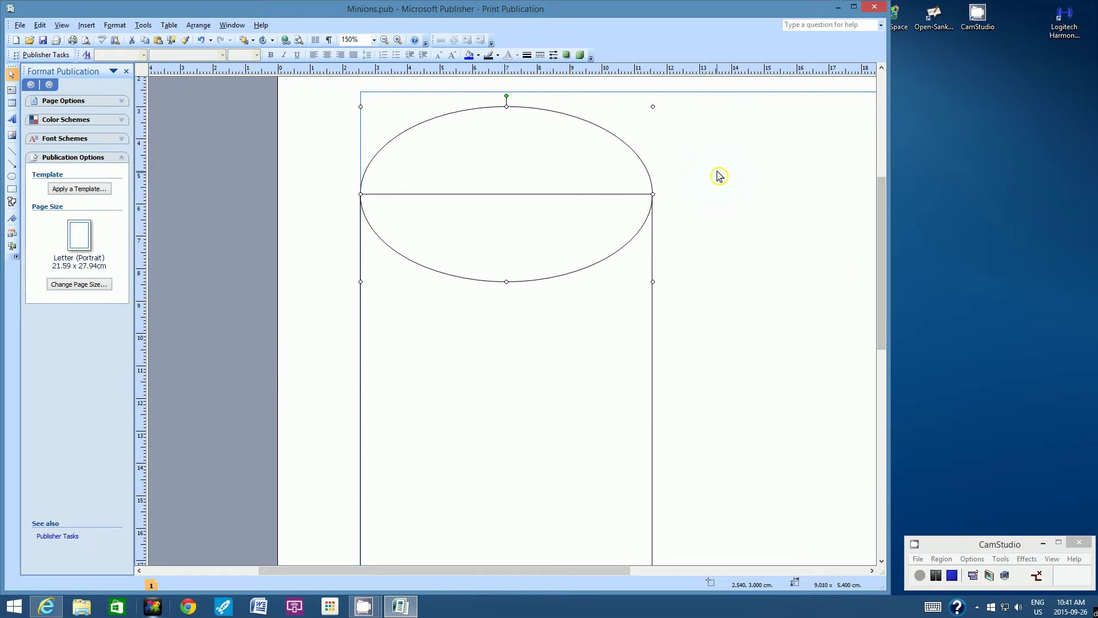
click(721, 158)
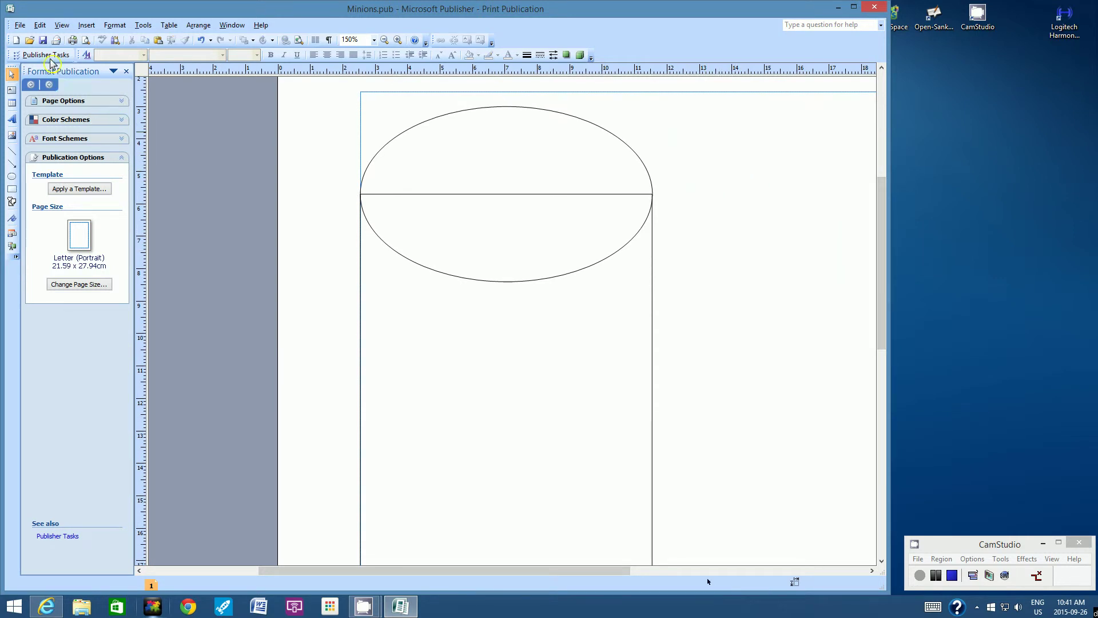
click(44, 41)
Step: Set the head oval's outline thickness to 2¼ pt
drag(888, 194, 890, 226)
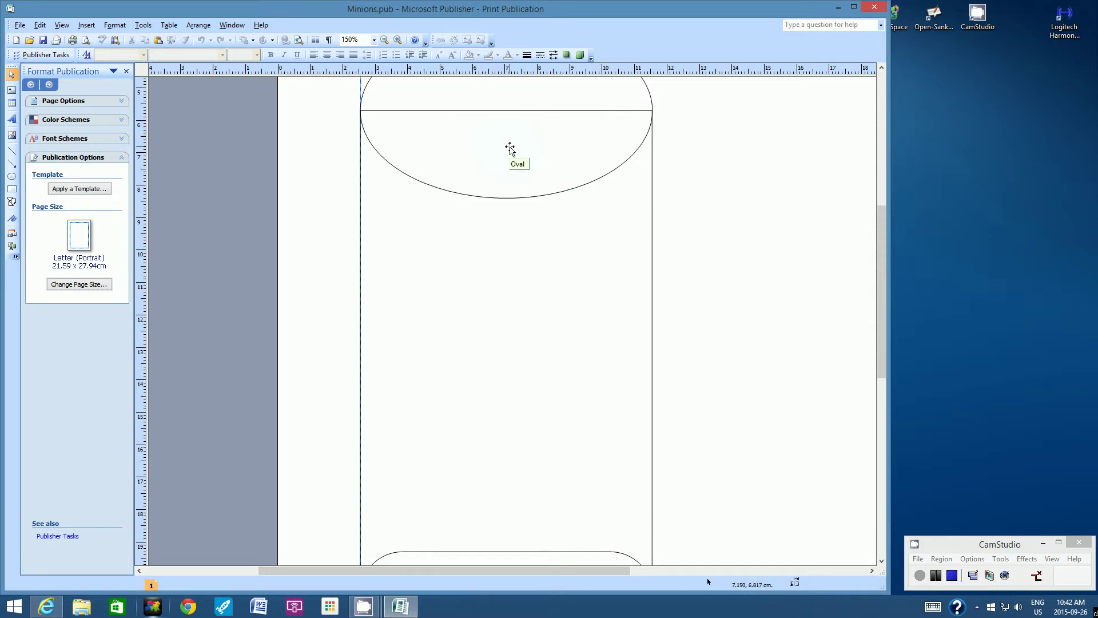
drag(887, 248, 886, 236)
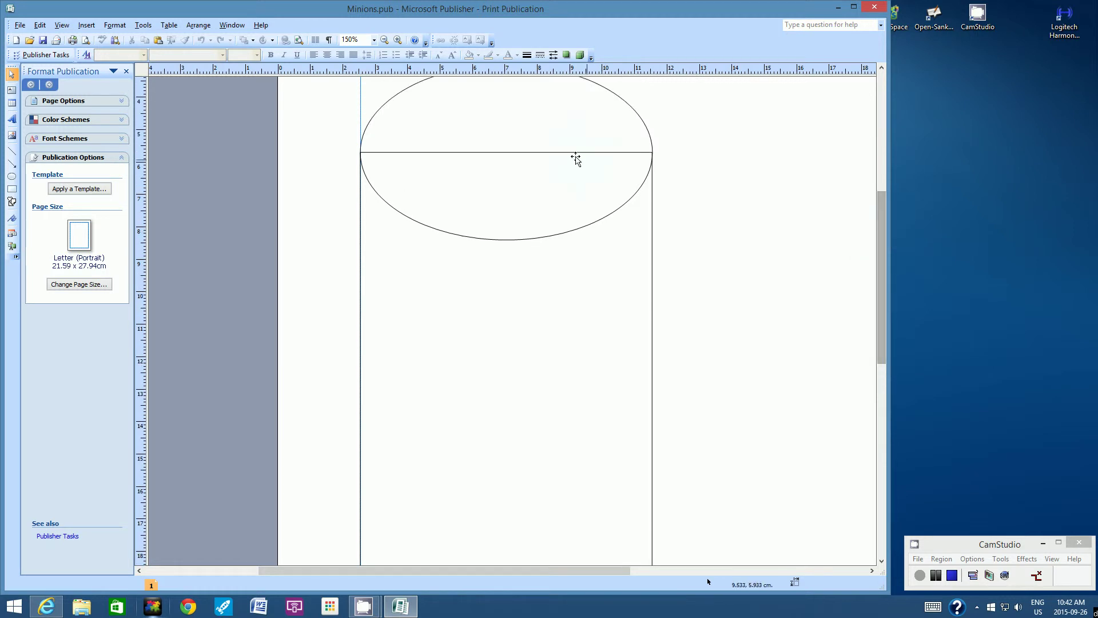
click(389, 106)
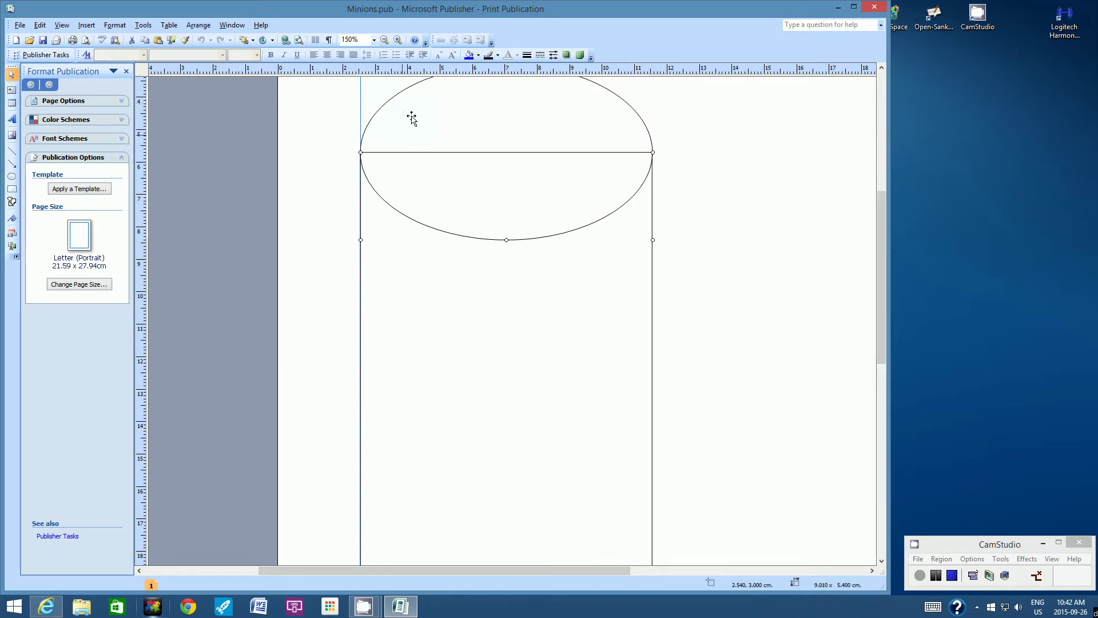
click(528, 55)
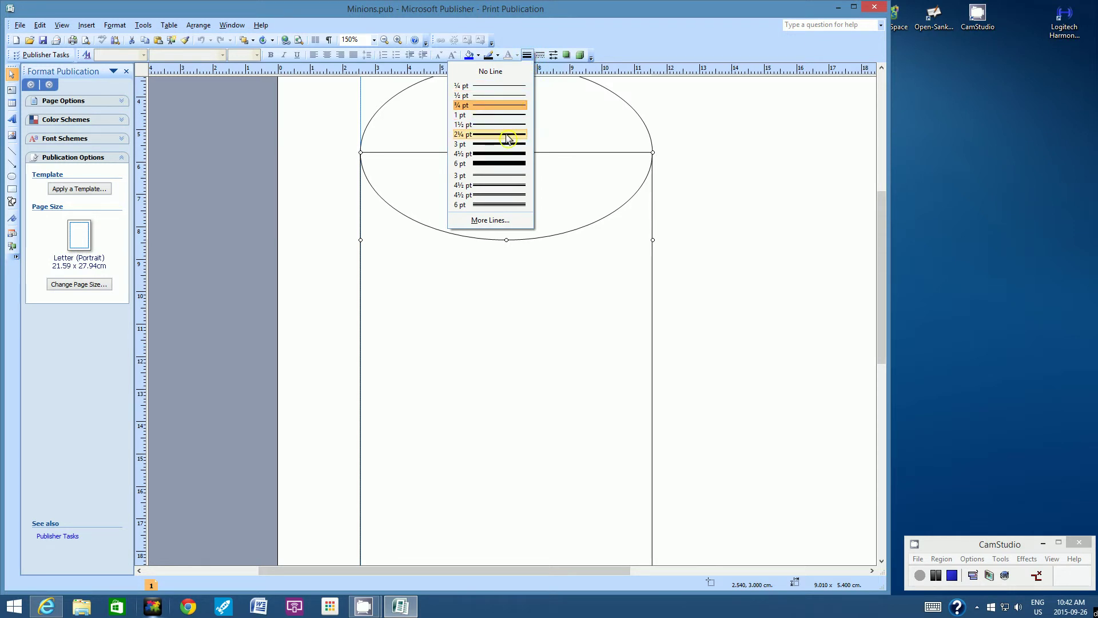
click(507, 135)
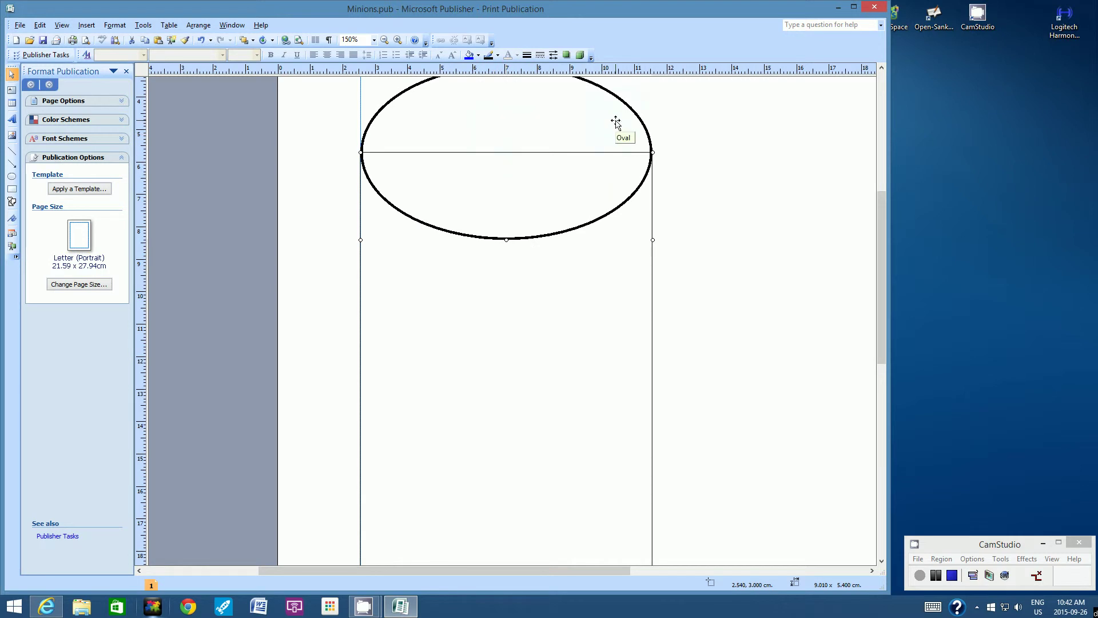
Step: Thicken the body rectangle's outline to 2¼ pt
click(361, 304)
click(527, 55)
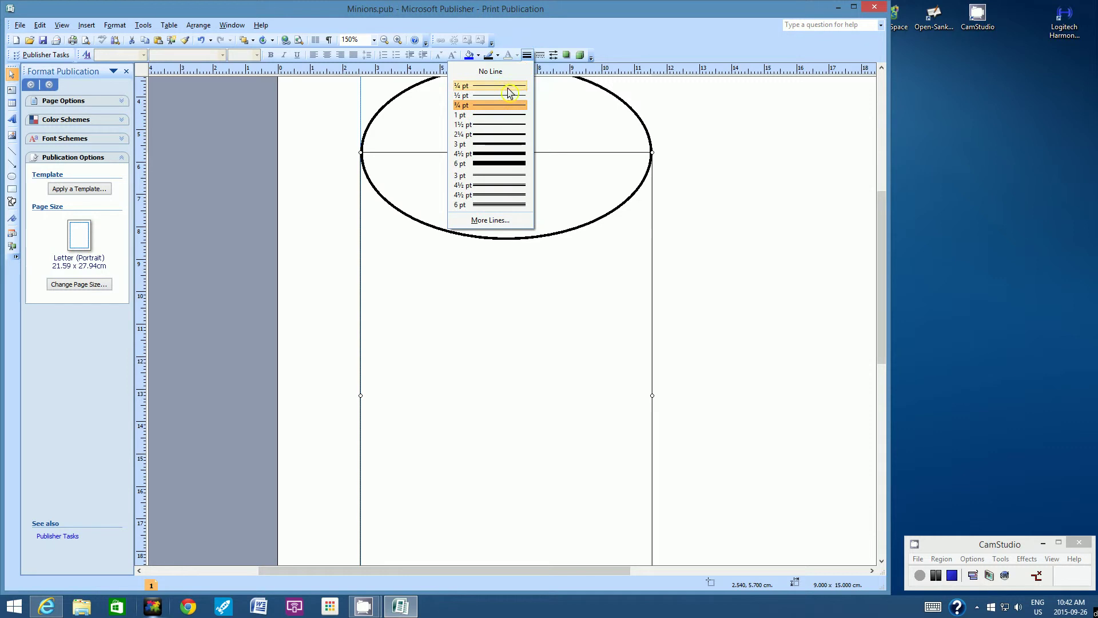
click(489, 133)
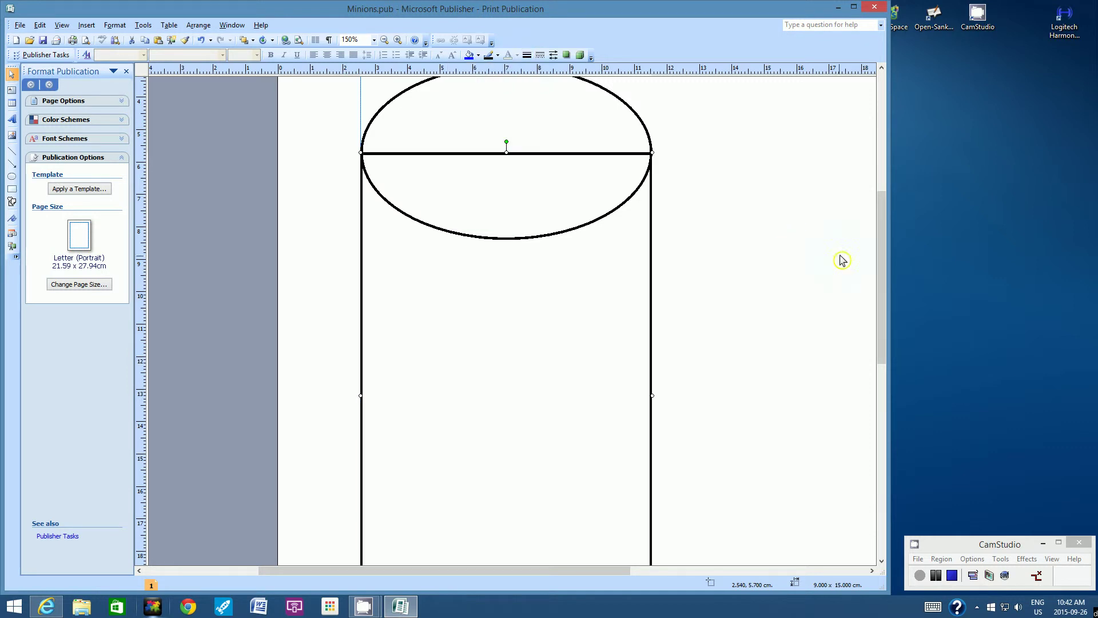
Step: Give the rounded shape at the body's lower end a 2¼ pt outline
drag(888, 208, 887, 289)
click(460, 429)
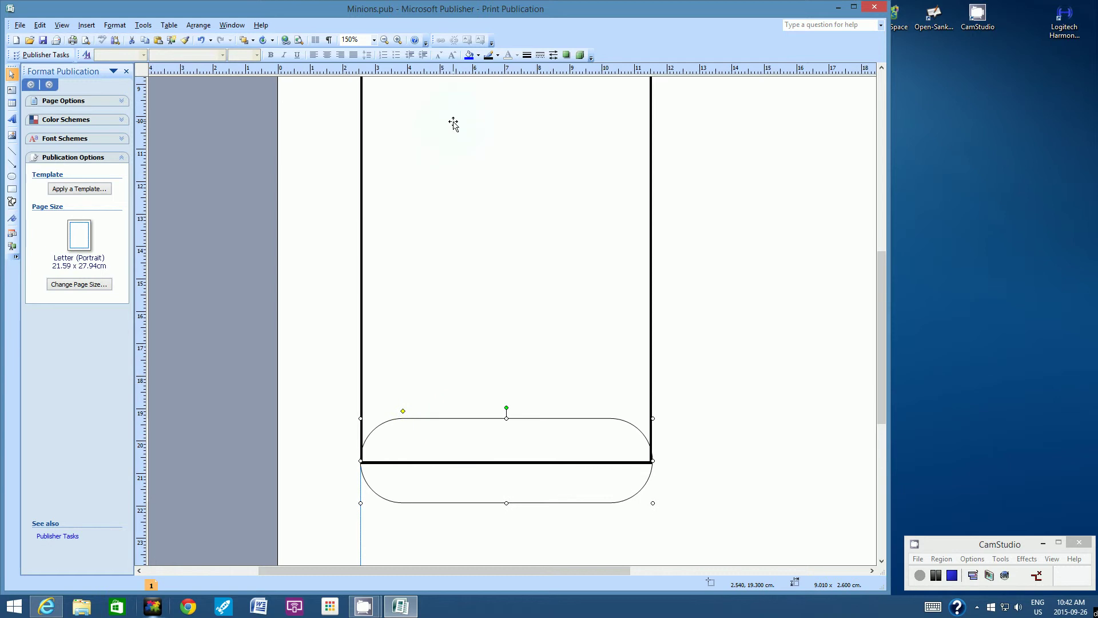
click(528, 56)
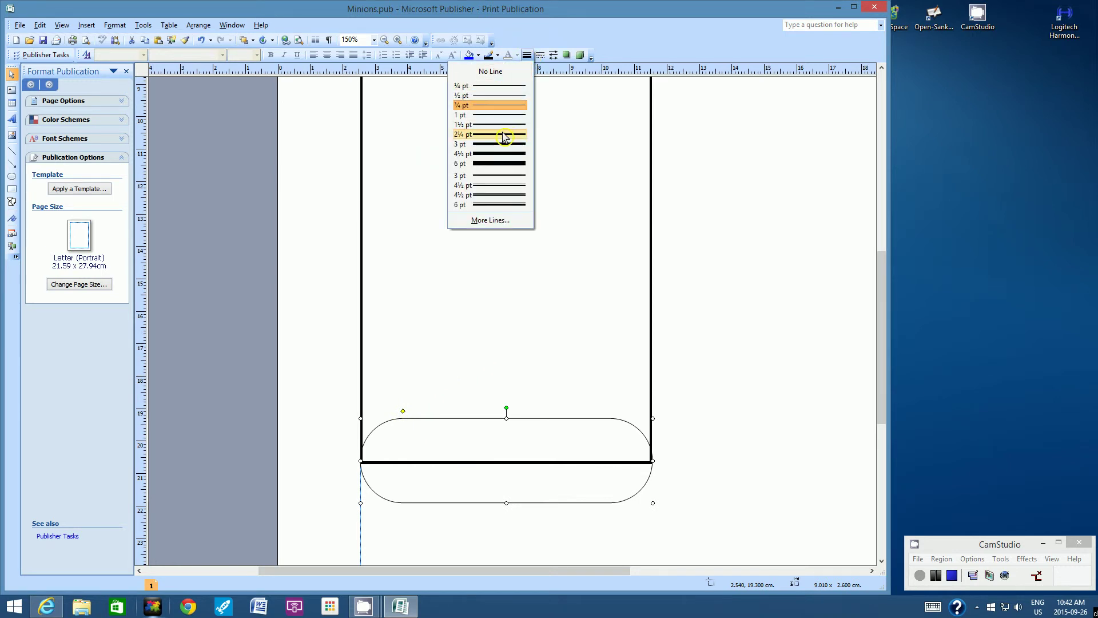
click(504, 138)
Step: Bring the body rectangle to the front and fill it with Accent 5 (White) to hide the inner halves of the end shapes
drag(884, 376, 885, 299)
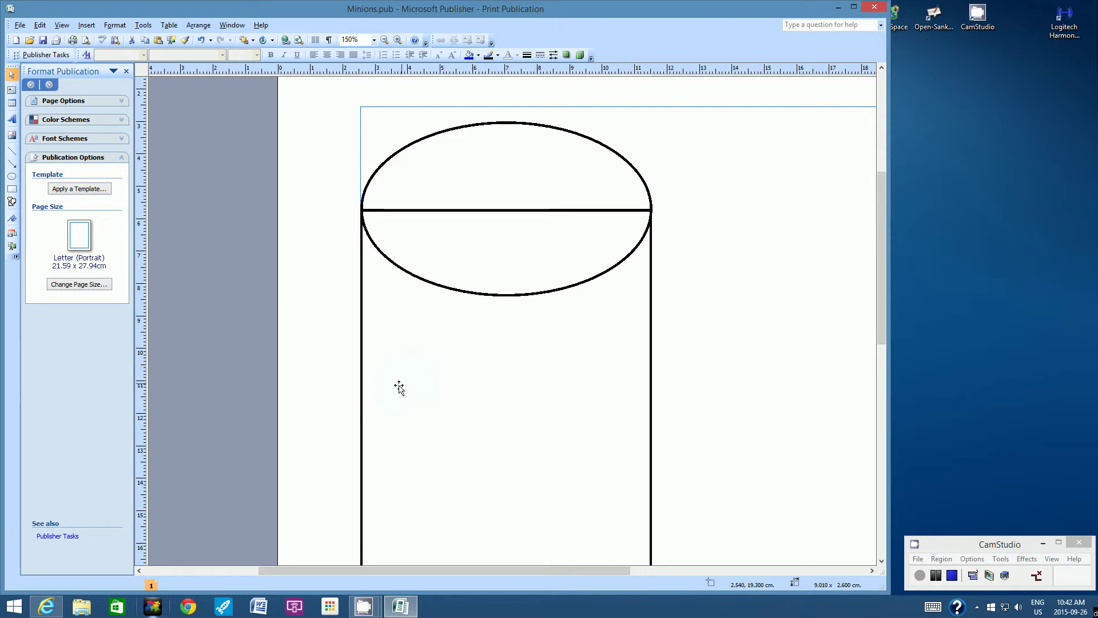
click(372, 398)
click(199, 25)
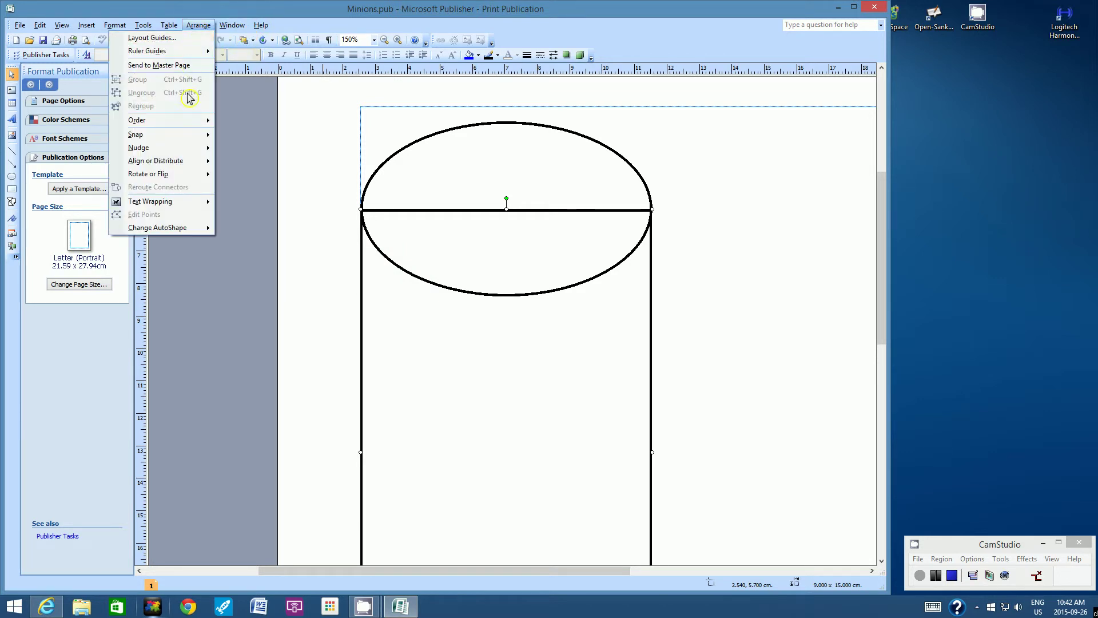
mouse_move(188, 120)
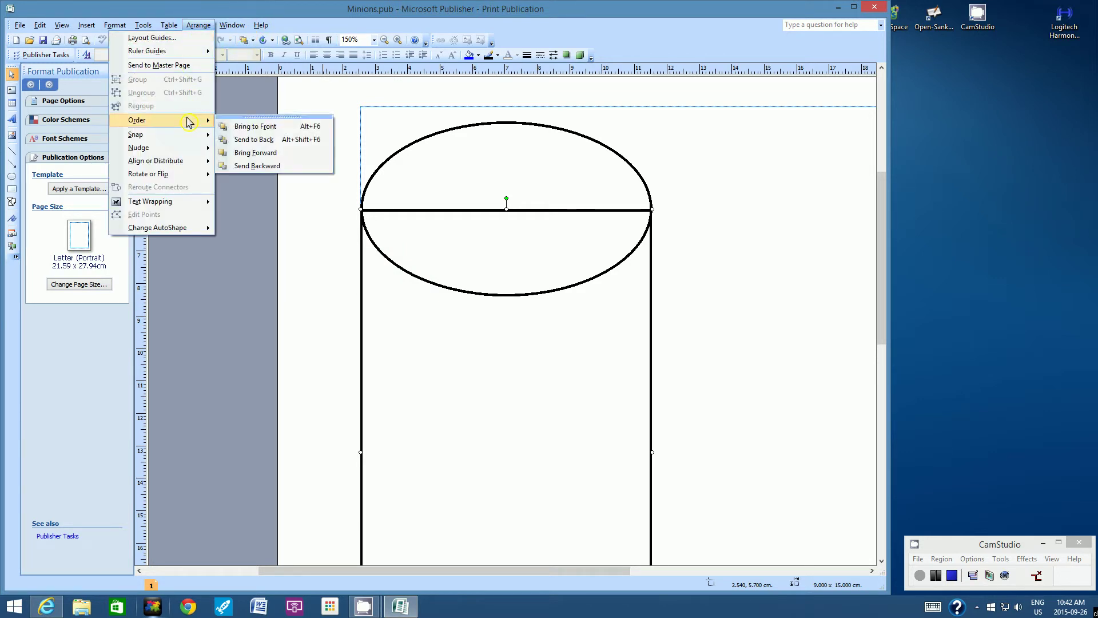
click(294, 132)
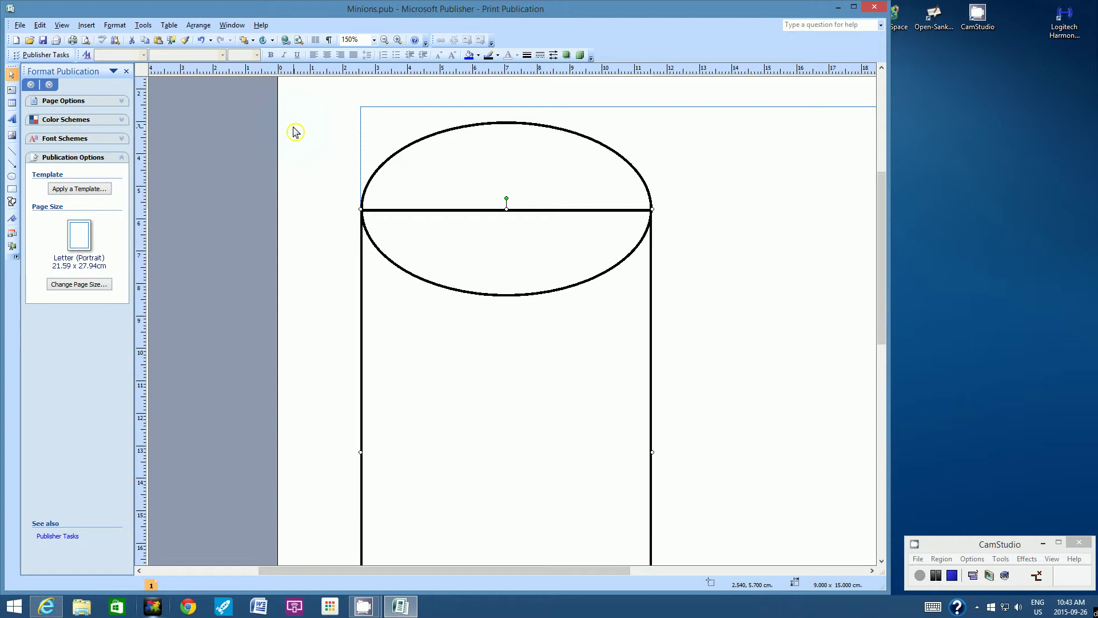
click(479, 55)
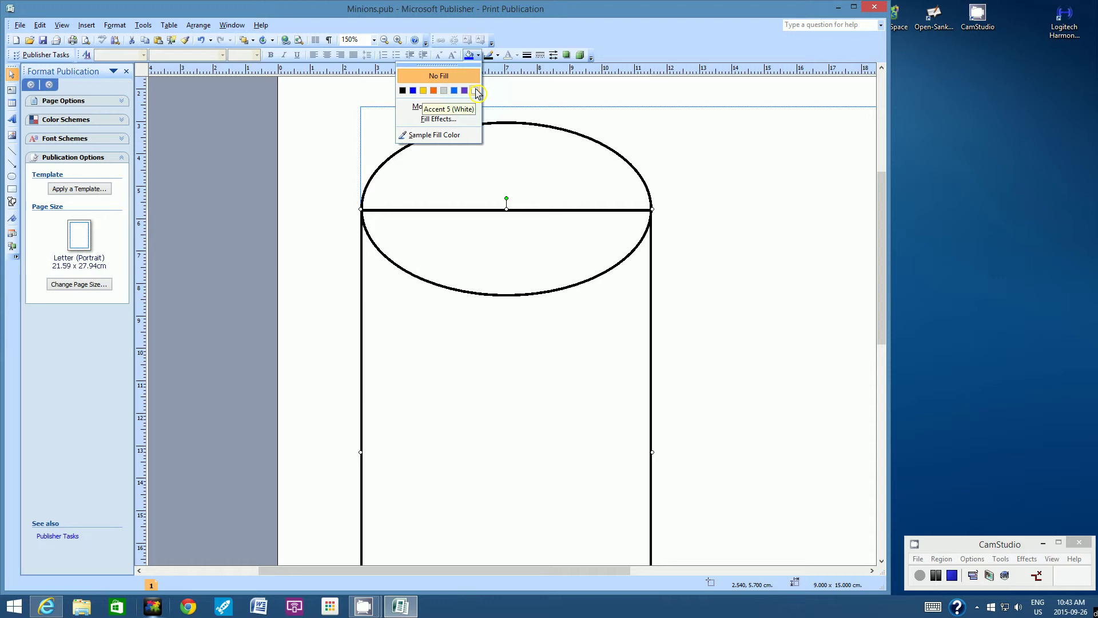
click(476, 91)
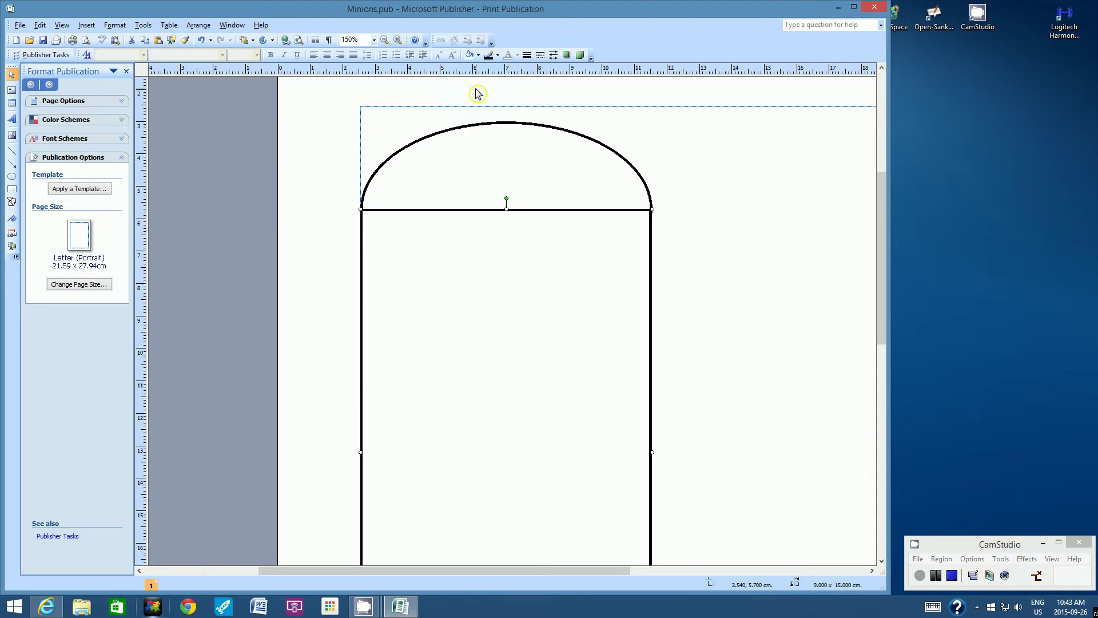
drag(881, 210, 883, 236)
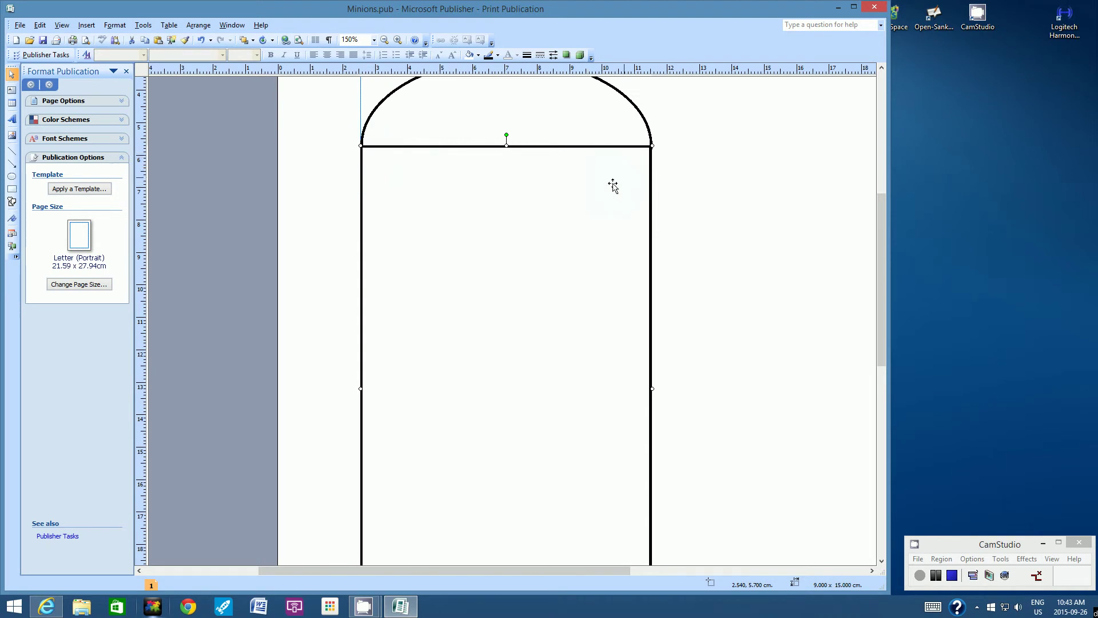
drag(885, 218, 888, 265)
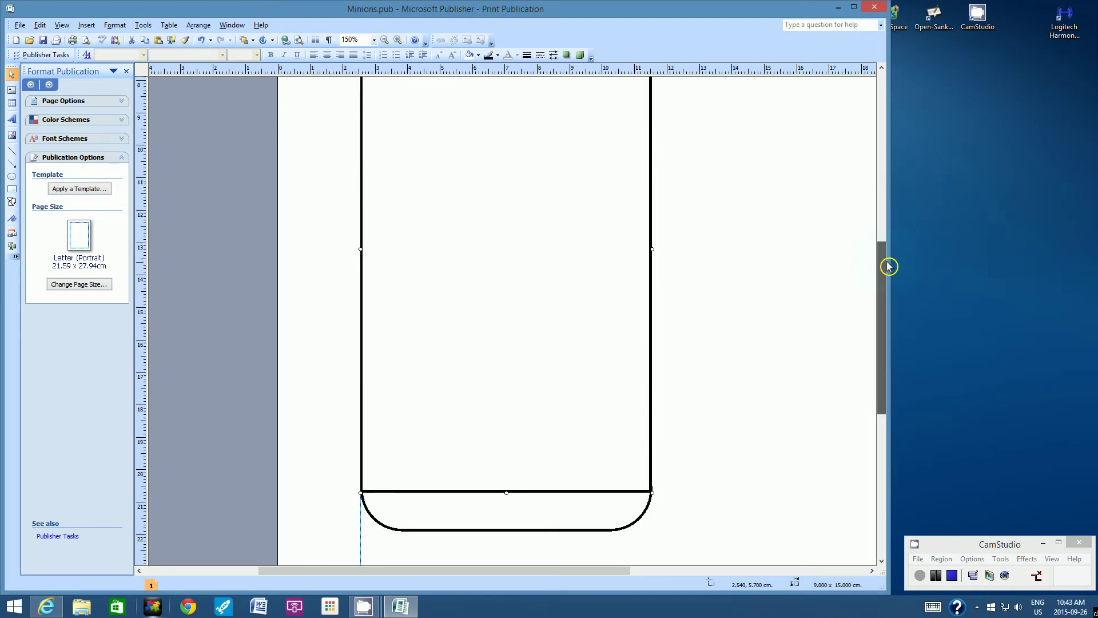
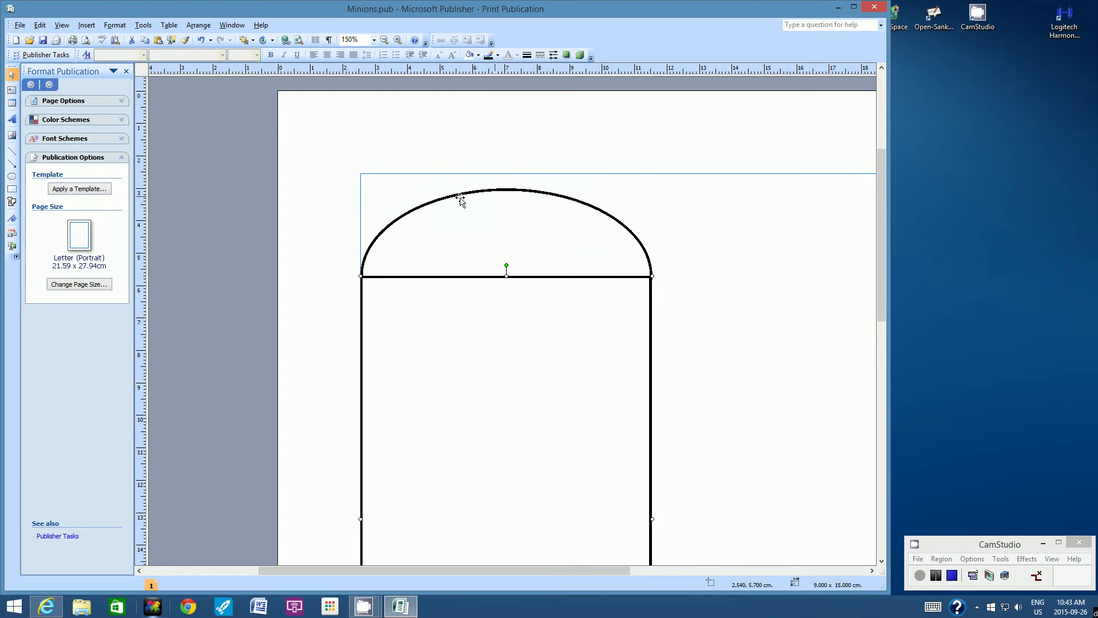
Step: Draw a thin rectangle about 8.9 cm wide and 0.3 cm tall over the line between the head and the body
click(374, 40)
click(348, 60)
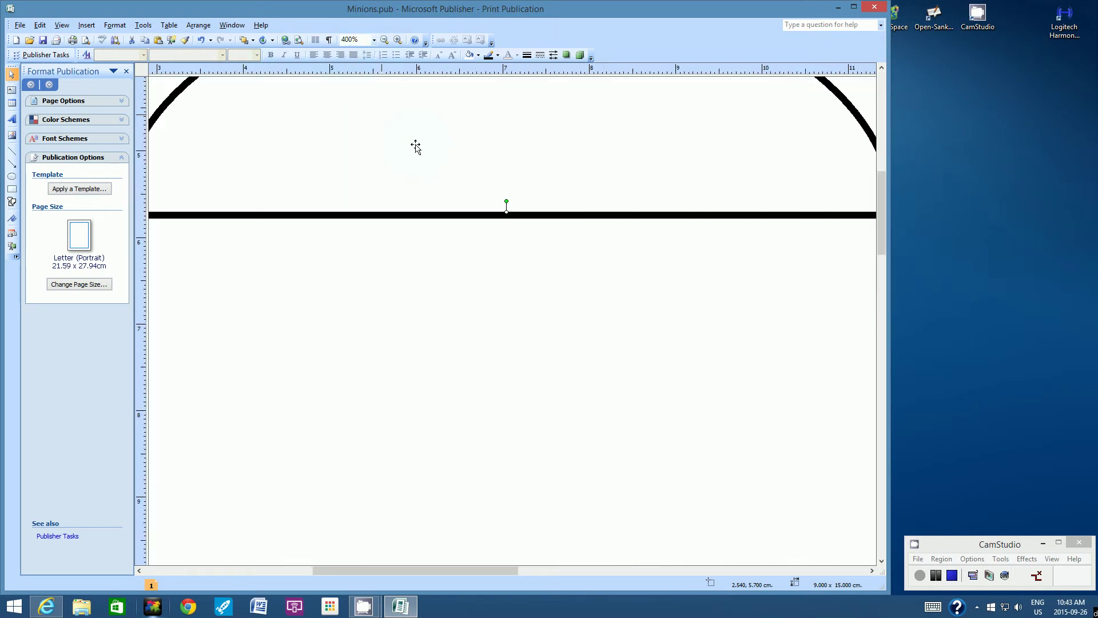
click(375, 40)
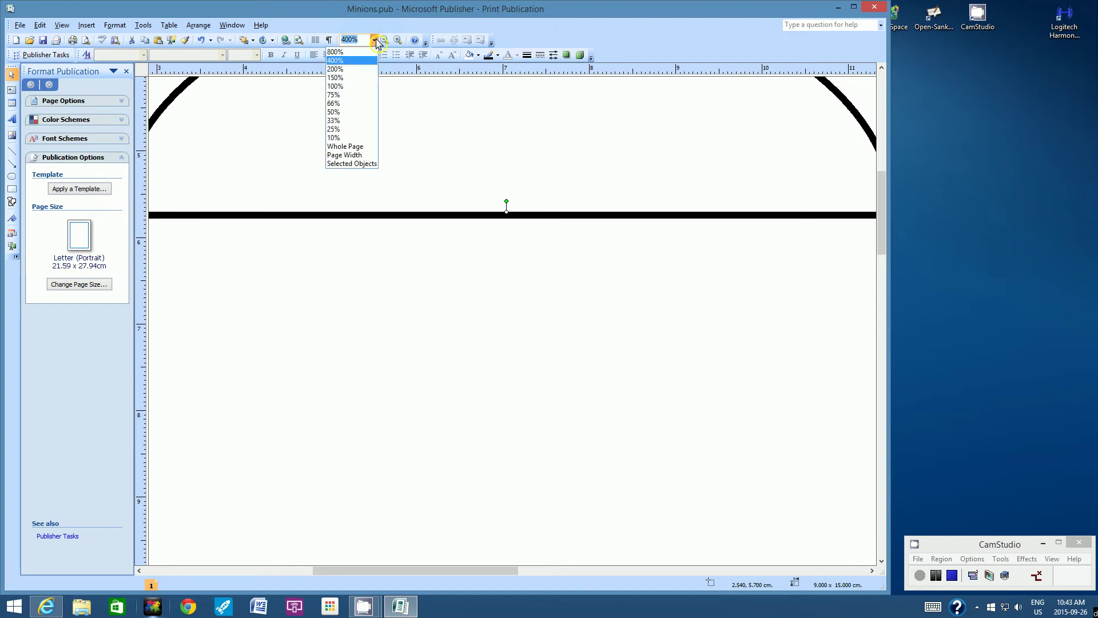
click(355, 69)
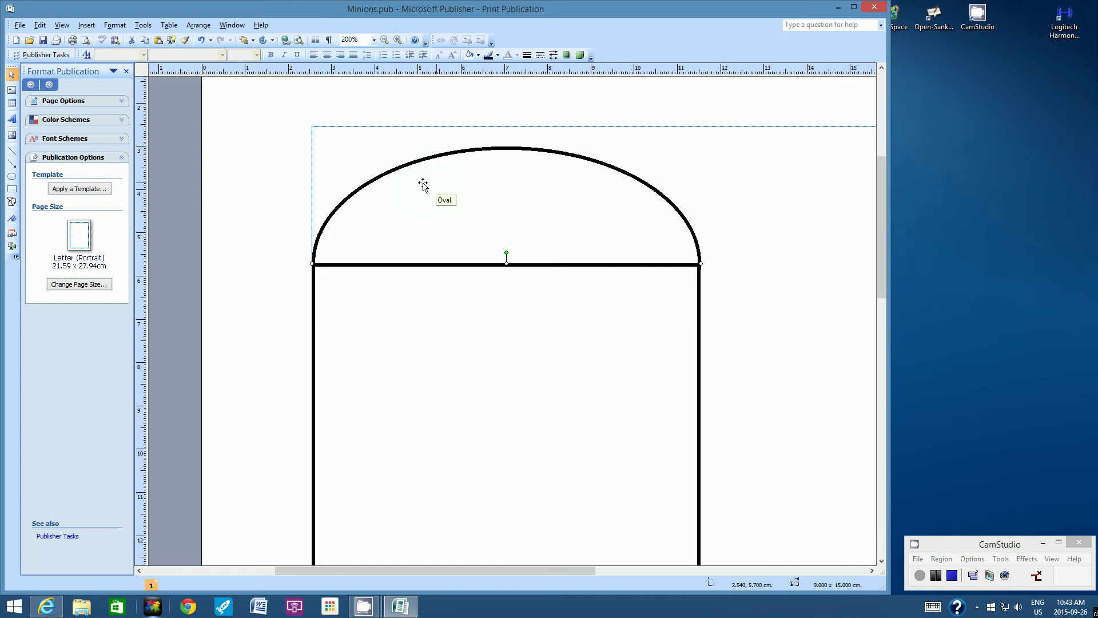
click(12, 189)
drag(318, 261, 698, 271)
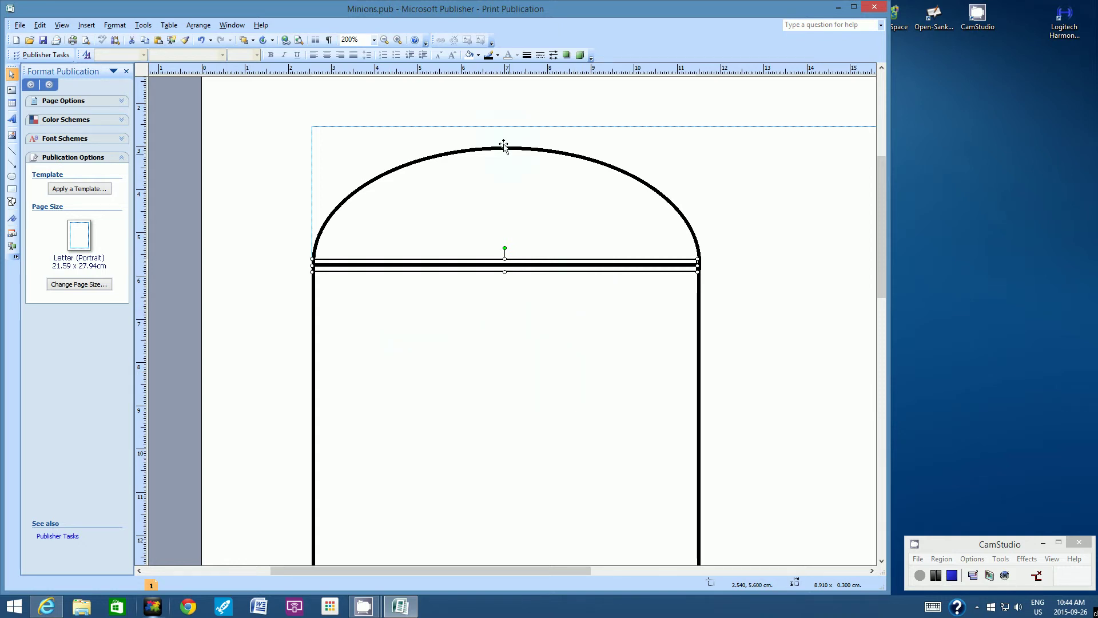
Step: Remove the thin rectangle's outline and fill it with white so it covers the line between head and body
click(527, 55)
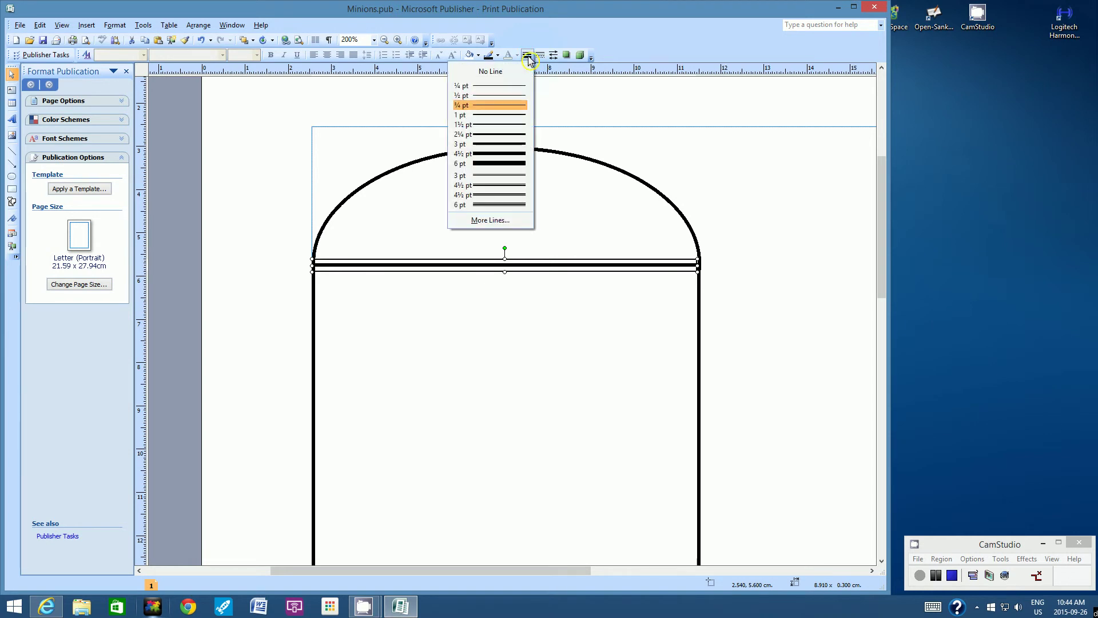
click(491, 72)
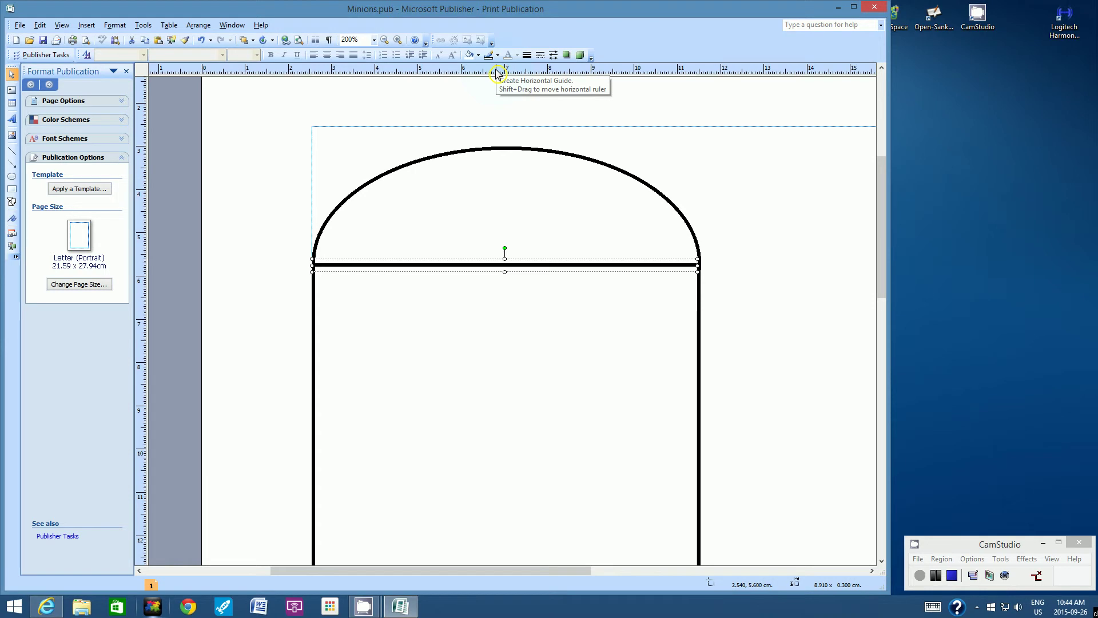
click(478, 56)
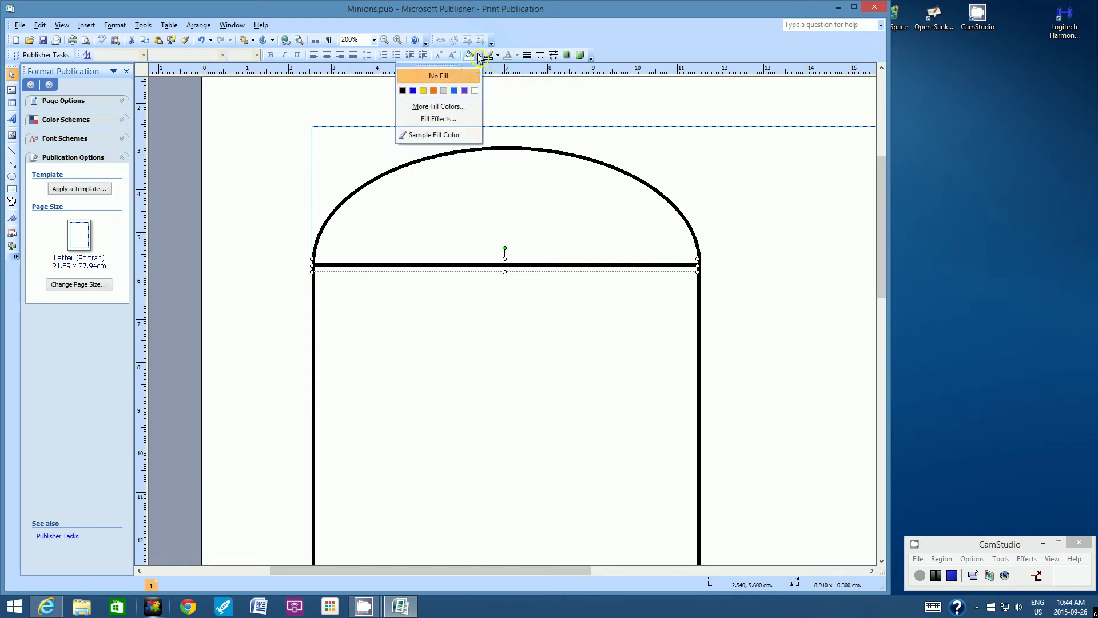
click(475, 90)
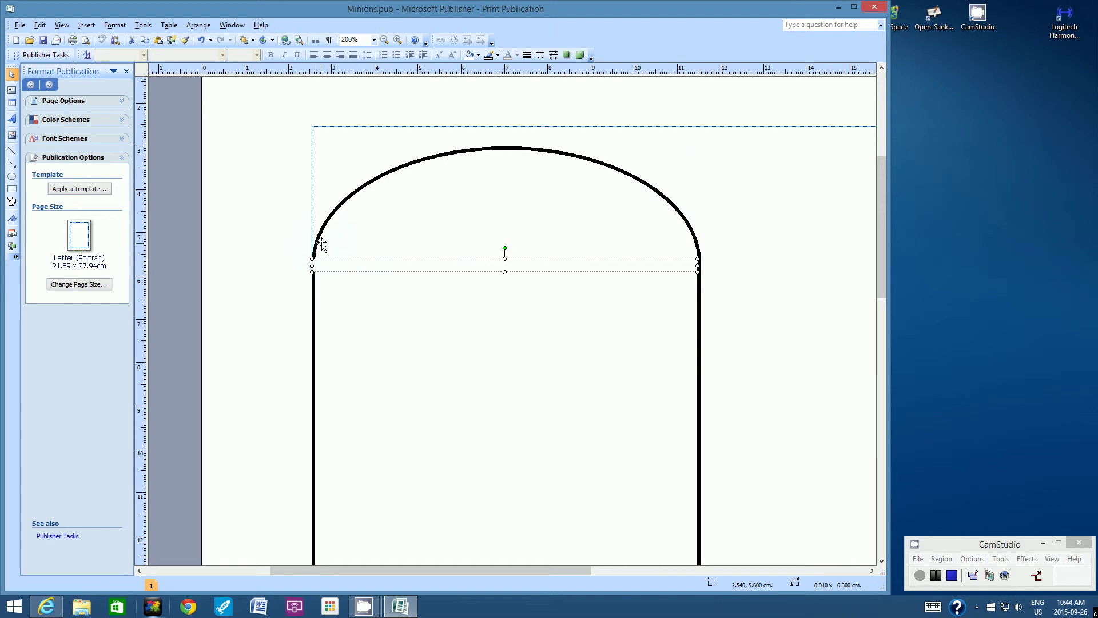
Step: Narrow the white strip to 8.8 cm by moving its left end inward to 2.65 cm, clear of the body's side line
click(374, 39)
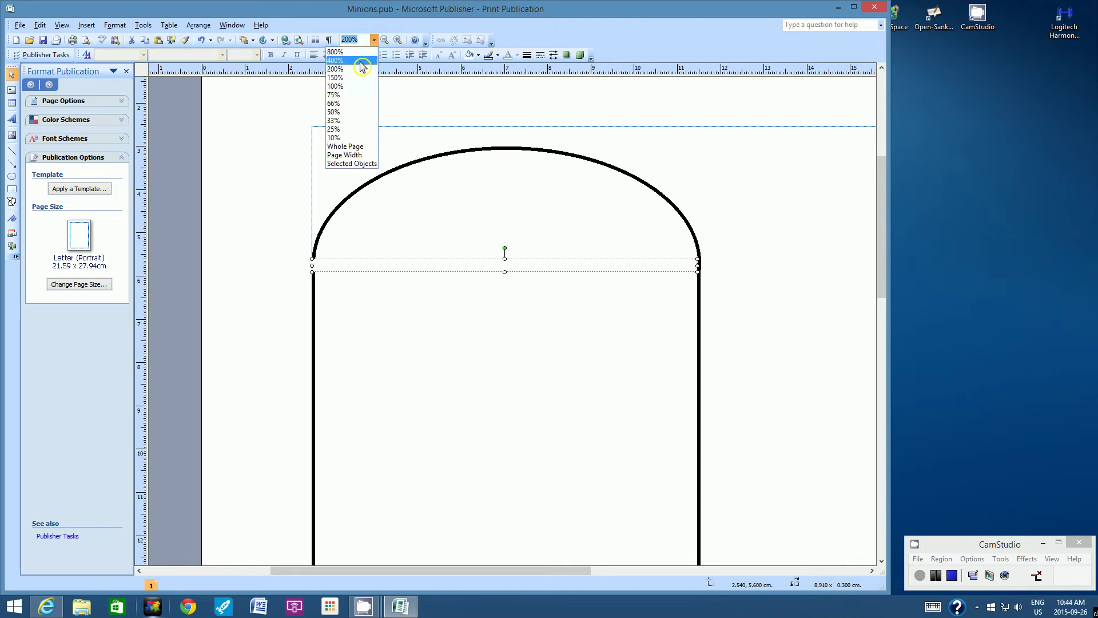
click(360, 60)
drag(349, 573, 300, 574)
drag(283, 216, 289, 215)
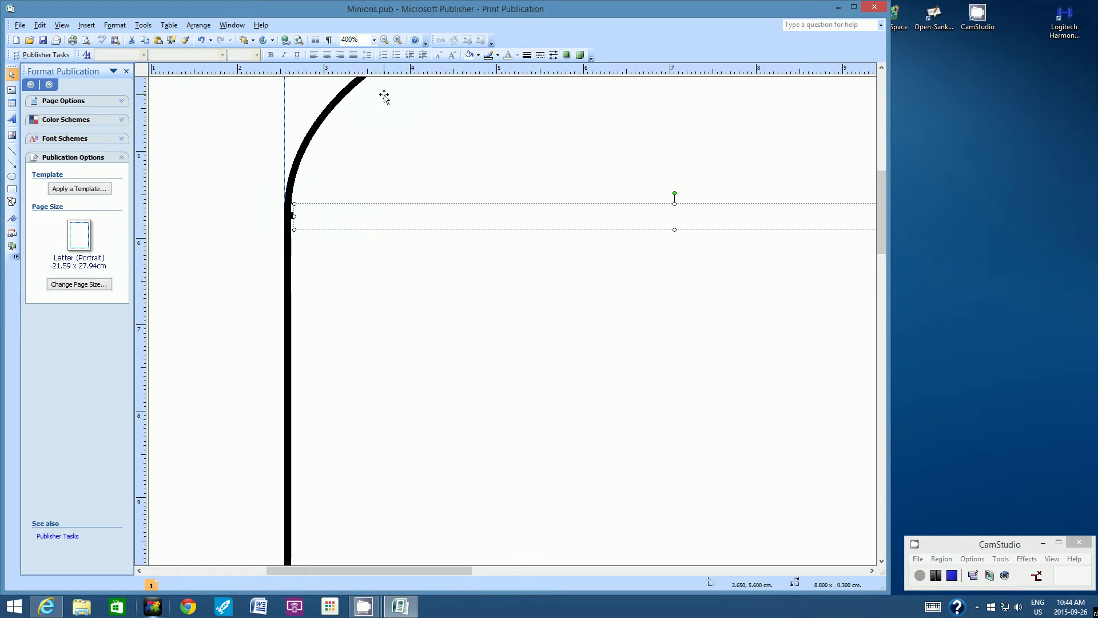
drag(395, 575, 498, 573)
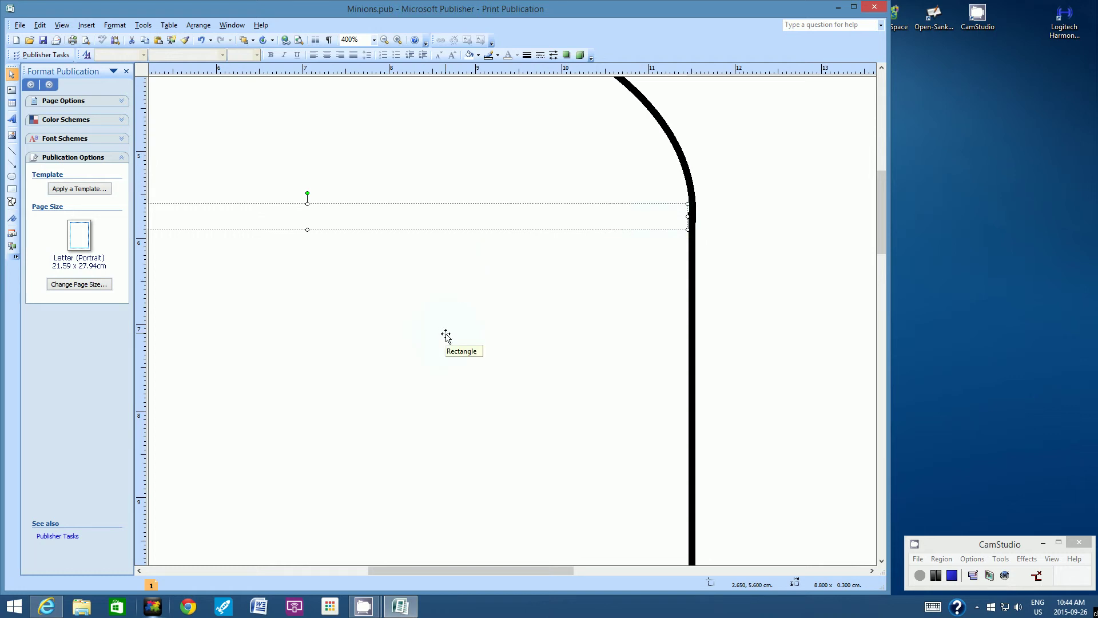
Step: Draw a thin rectangle about 8.8 cm wide and 0.2 cm tall over the line between the body and the rounded bottom
click(374, 41)
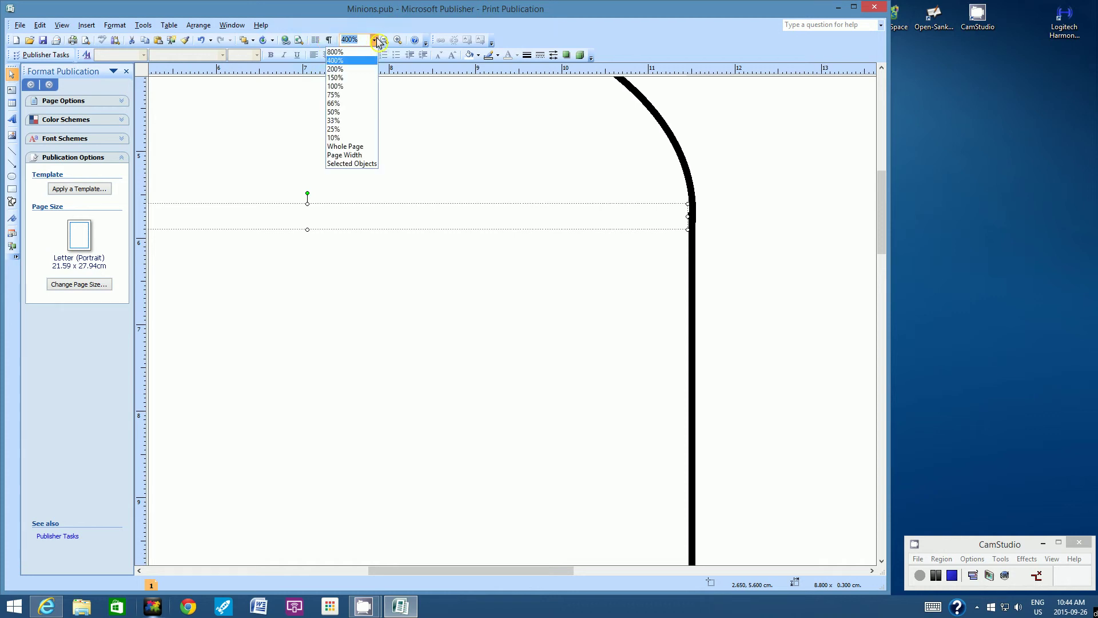
click(349, 79)
drag(886, 172, 903, 289)
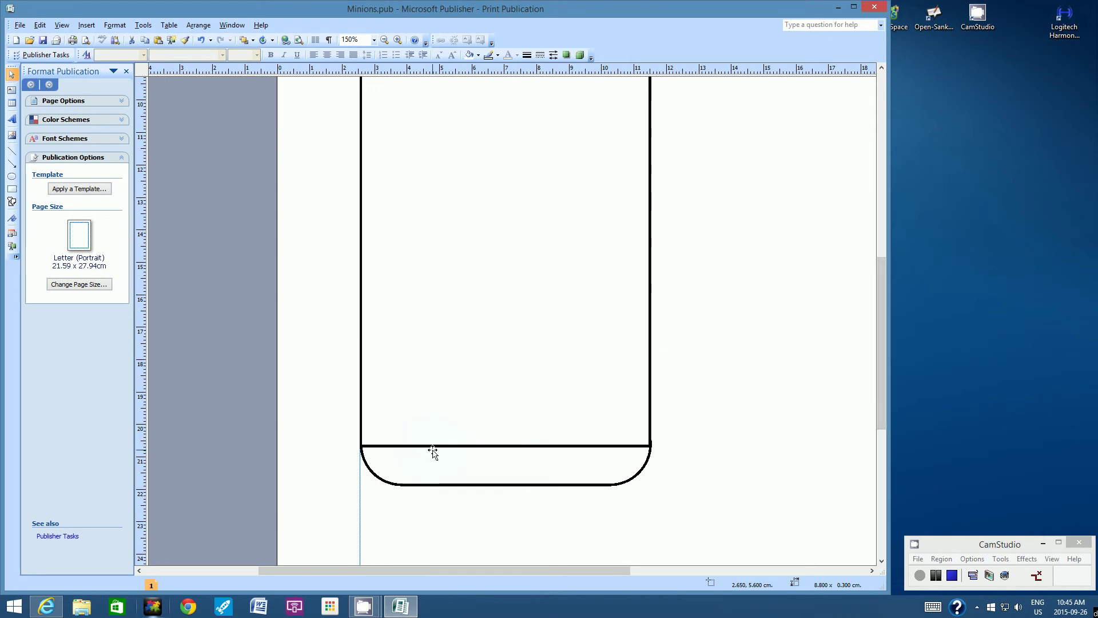
click(374, 39)
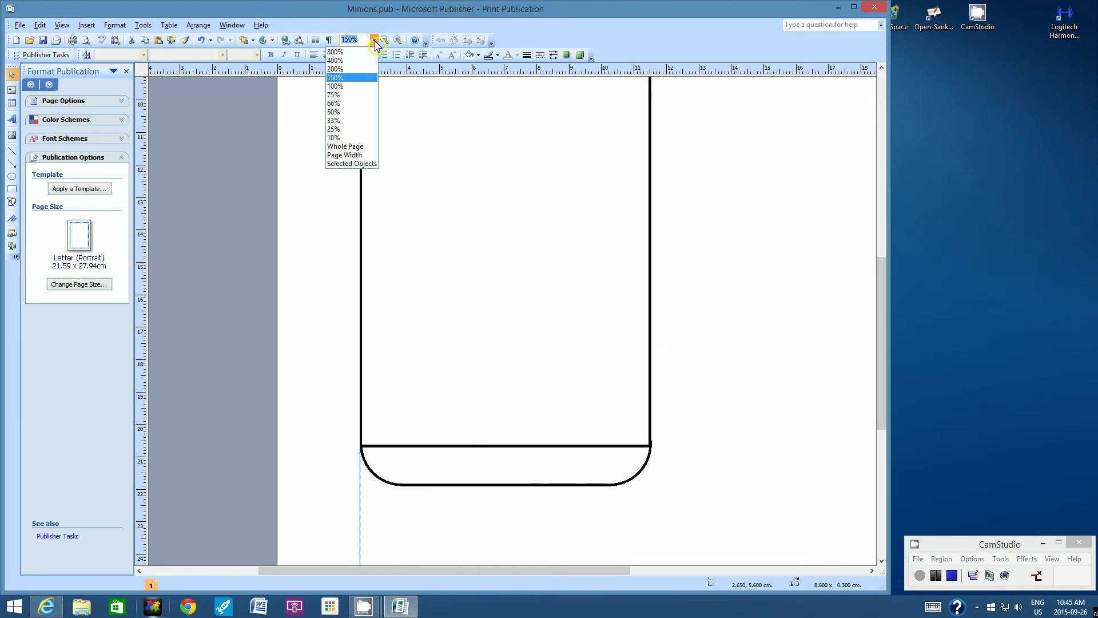
click(361, 69)
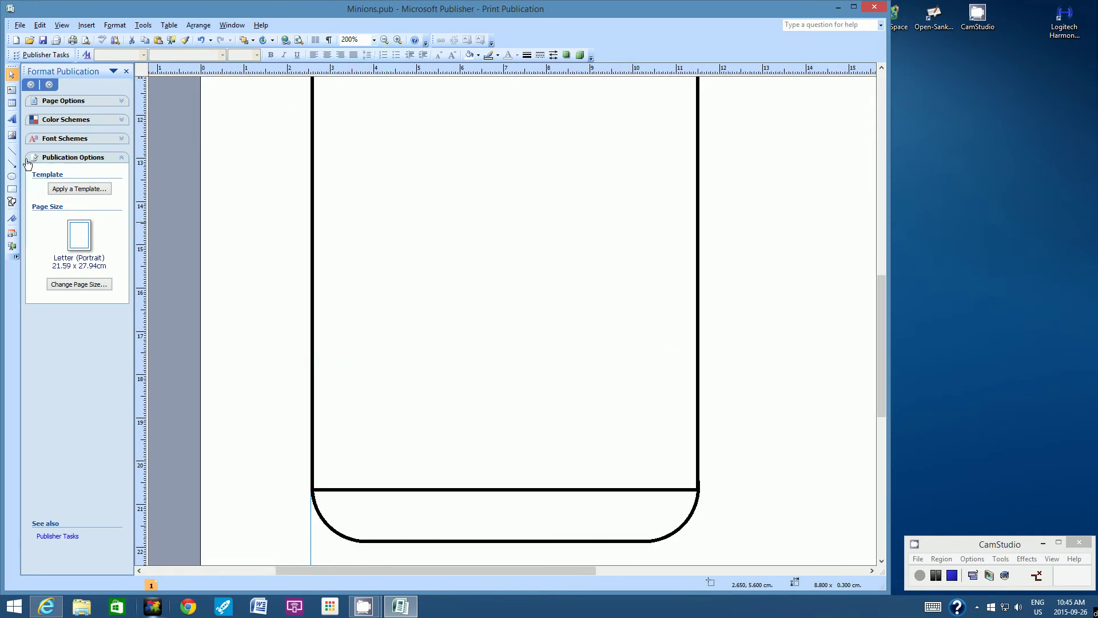
click(12, 190)
drag(315, 485, 698, 491)
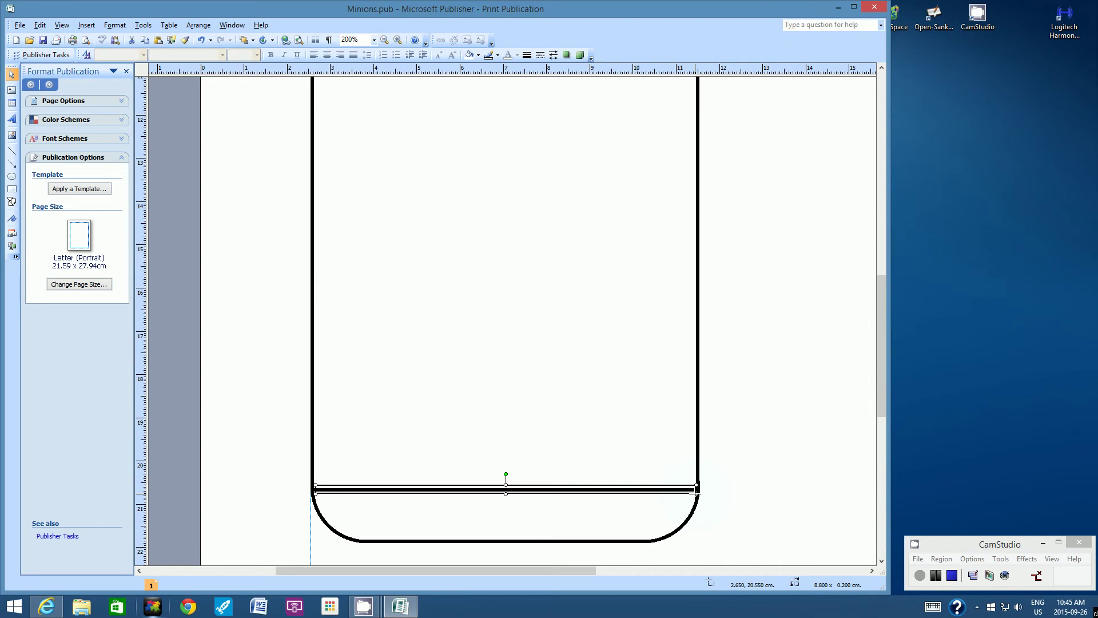
Step: Remove the lower thin rectangle's outline and fill it with Accent 5 (White) to cover the line beneath it
click(532, 56)
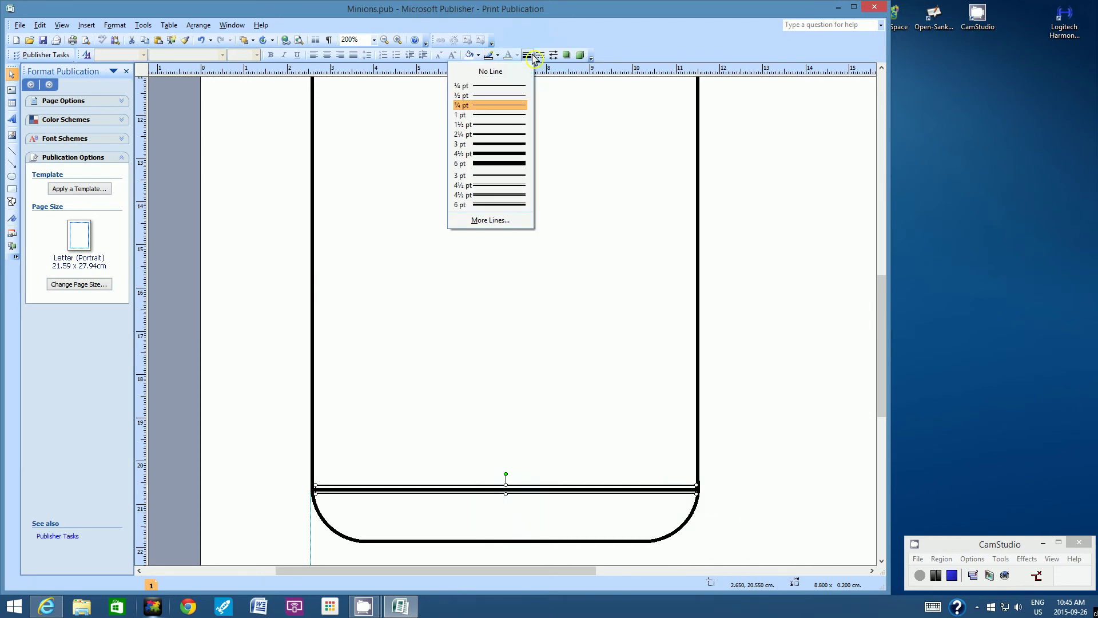
click(485, 72)
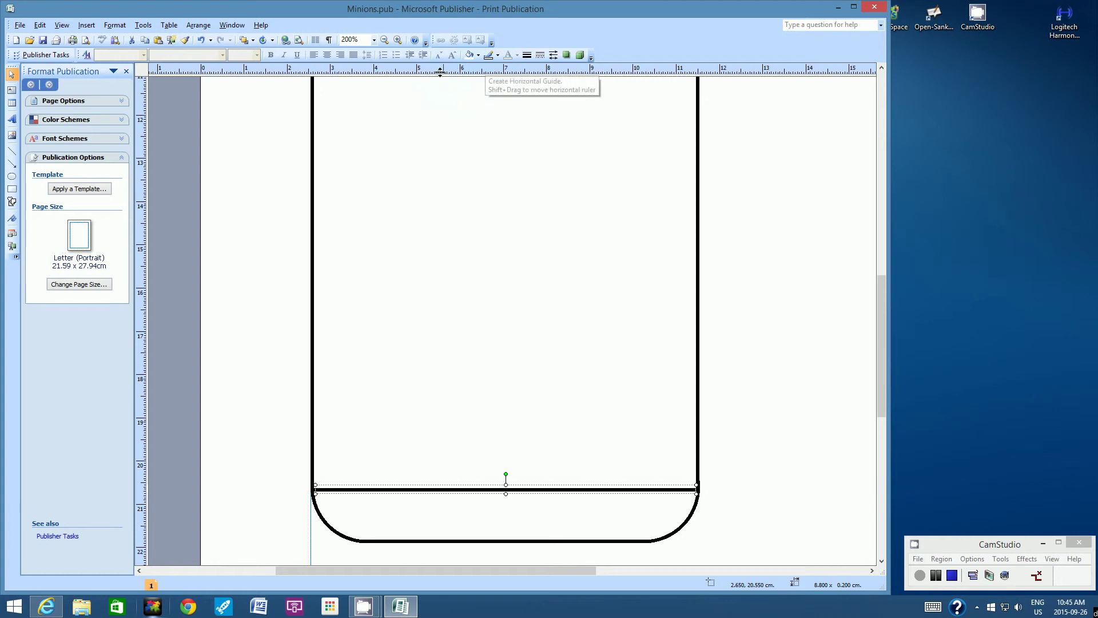
click(479, 56)
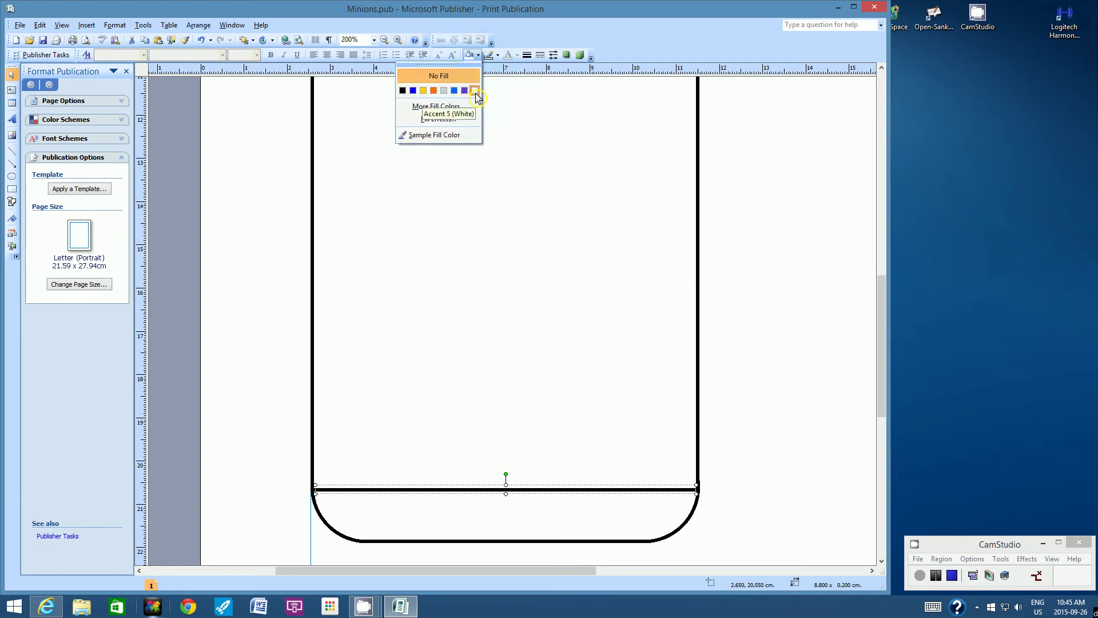
click(475, 92)
Step: Examine both ends of the lower white strip up close where the body's sides meet the rounded corners
click(376, 41)
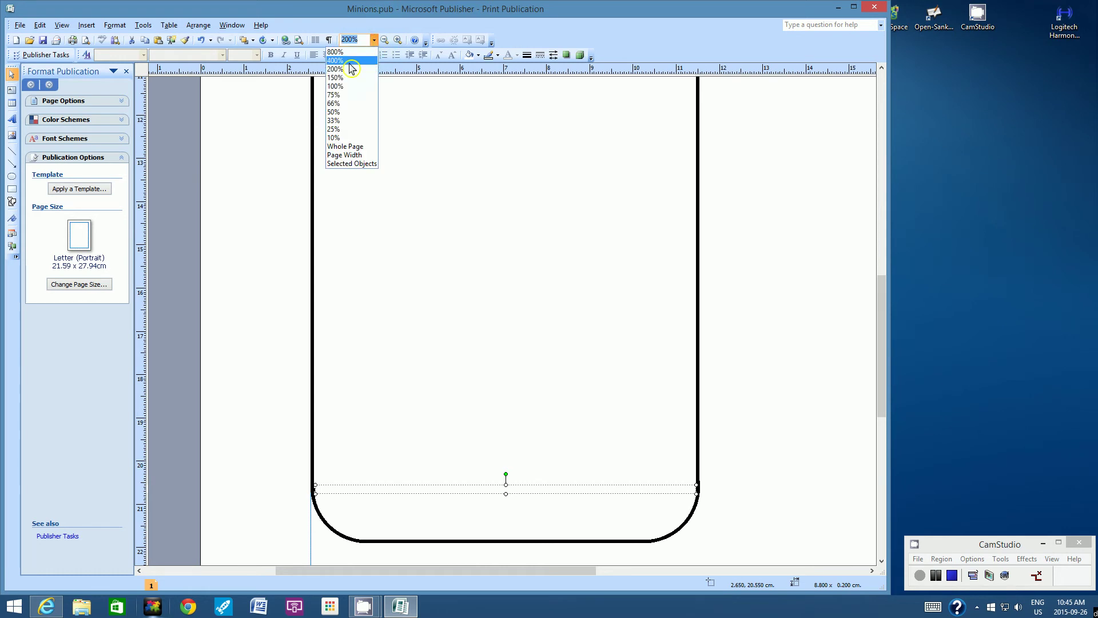
click(350, 137)
drag(338, 576, 312, 576)
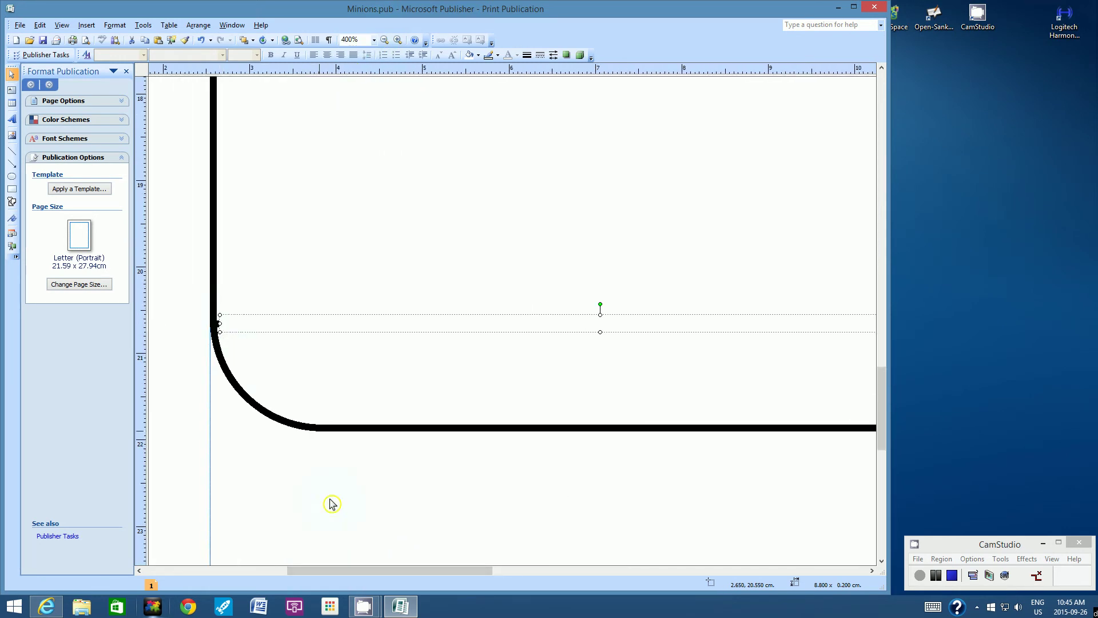
drag(373, 570, 450, 570)
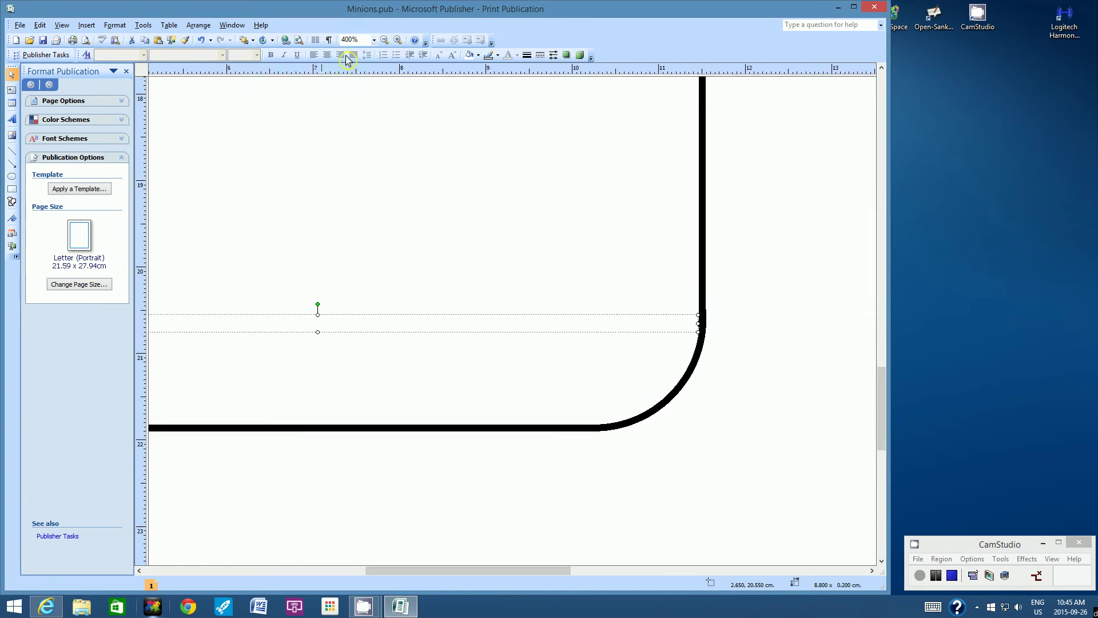
click(374, 40)
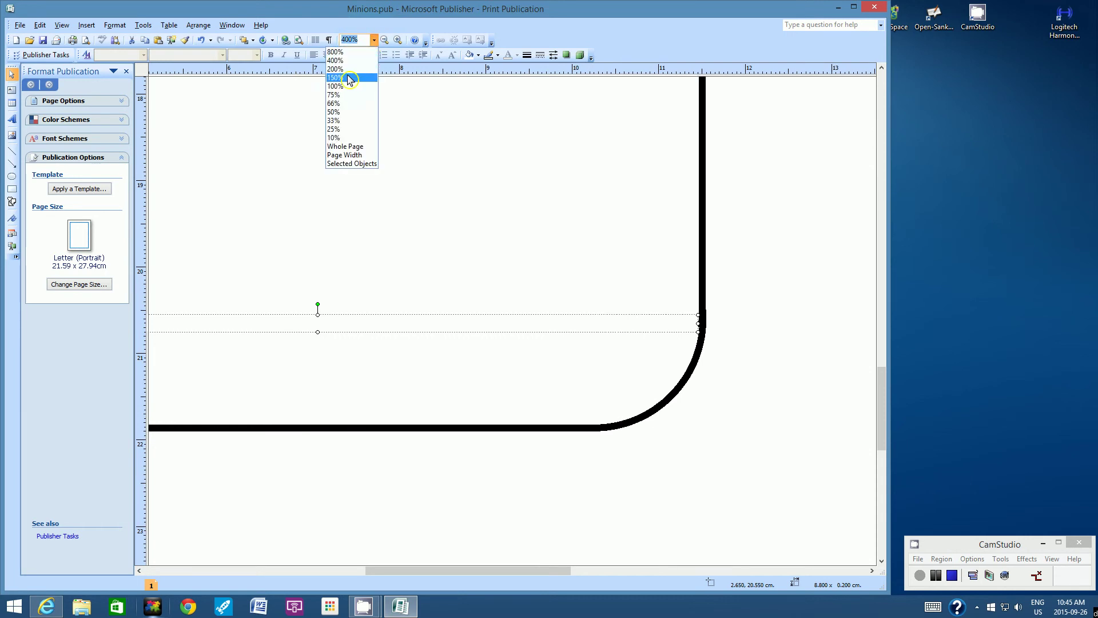
click(349, 78)
drag(879, 336, 887, 260)
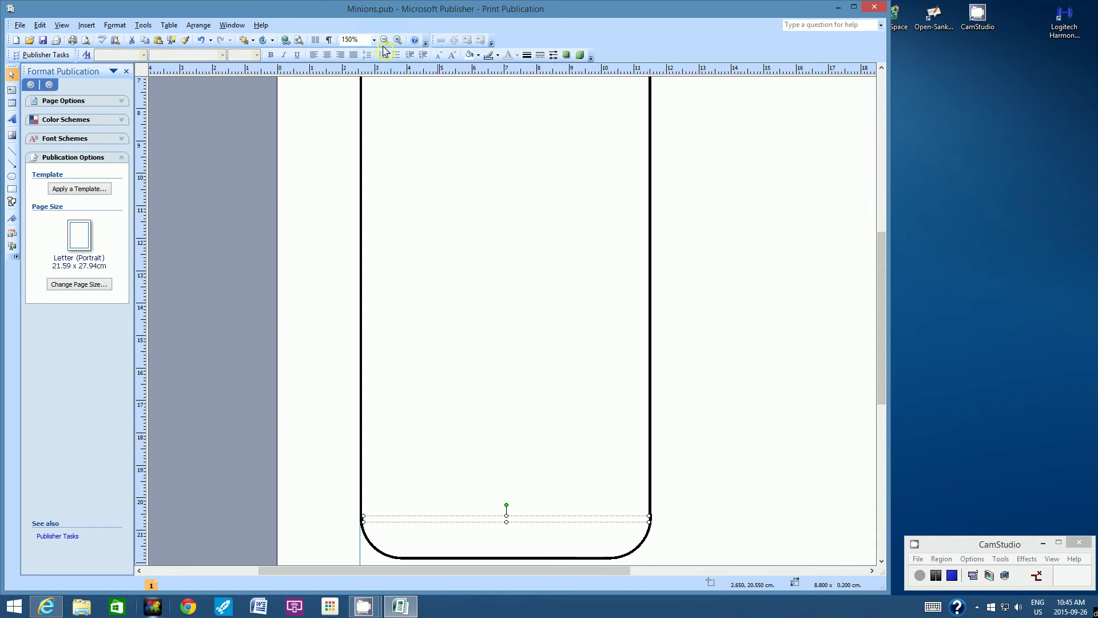
Step: Select the head, body, rounded bottom and both white strips together and group them into one object
click(374, 40)
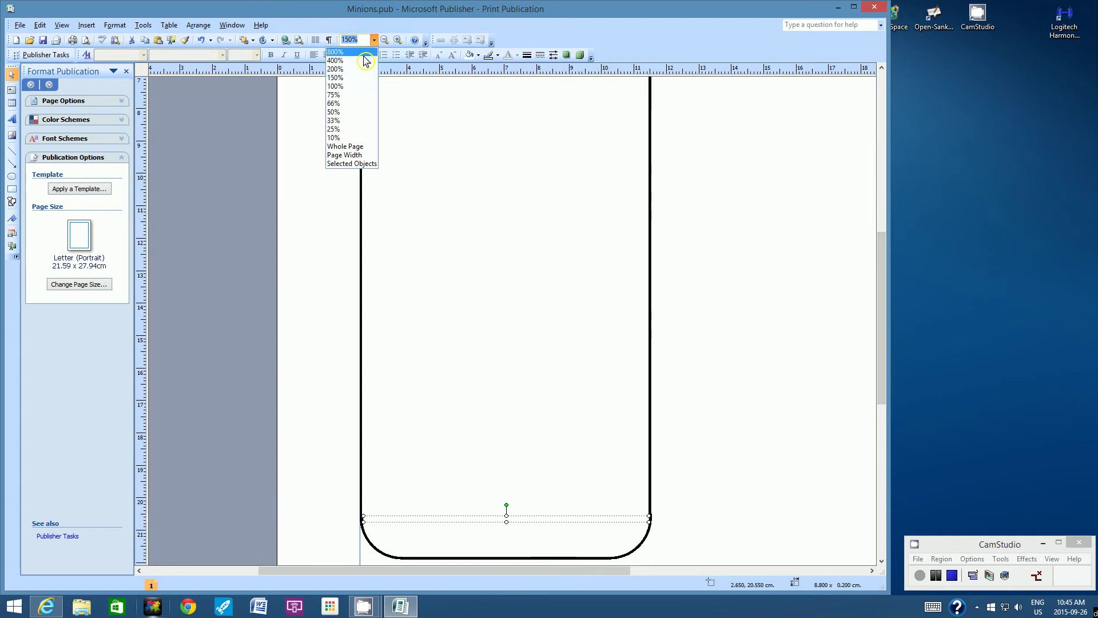
click(356, 87)
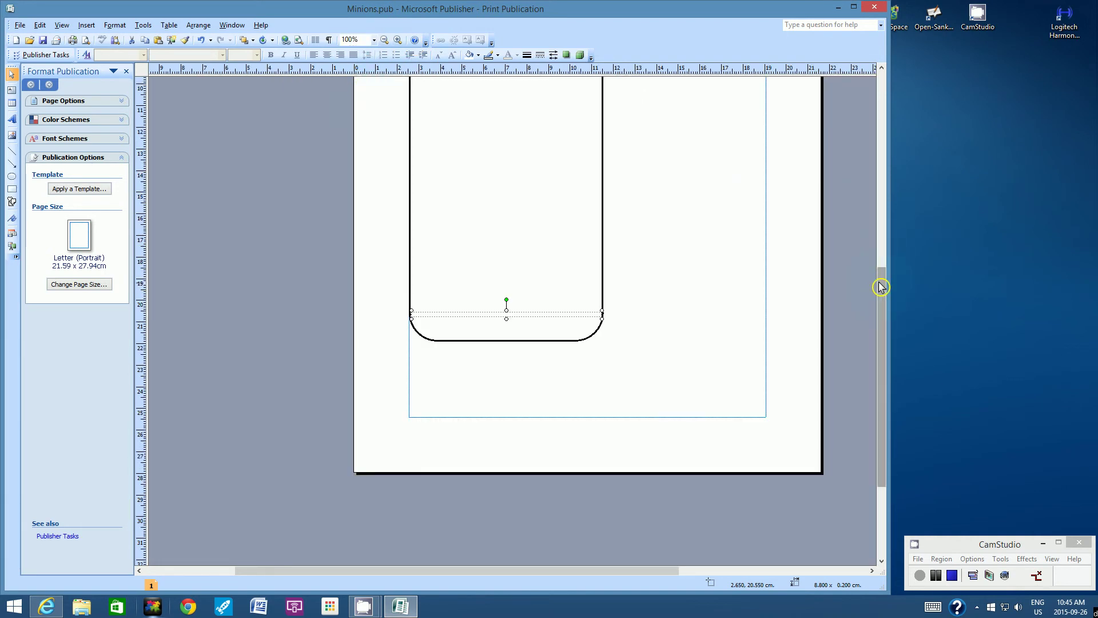
drag(881, 287, 888, 219)
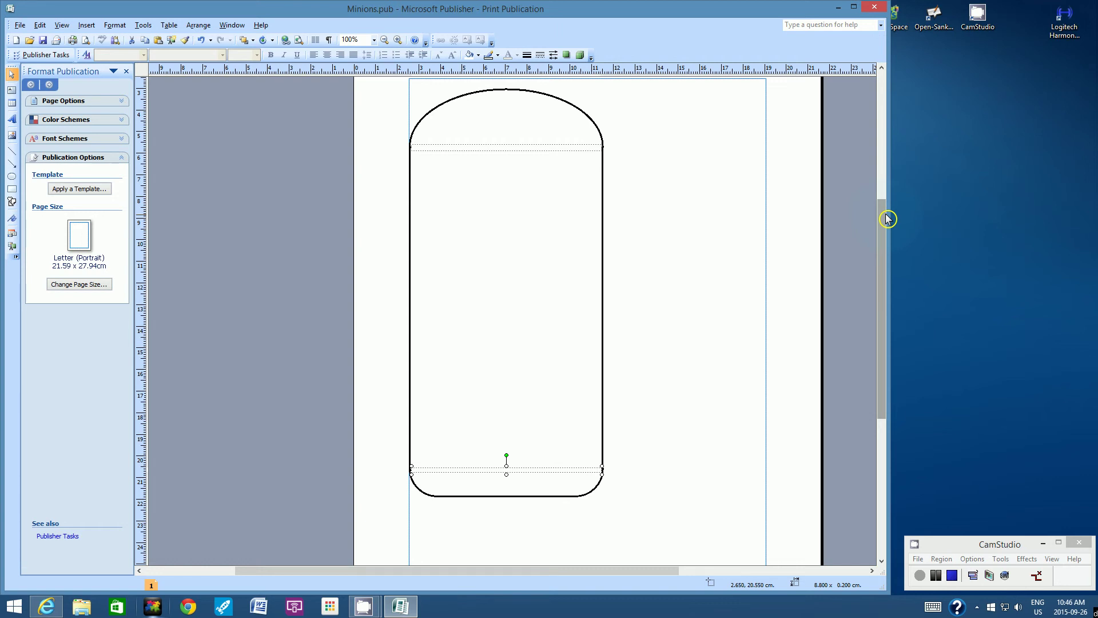
drag(888, 220, 888, 207)
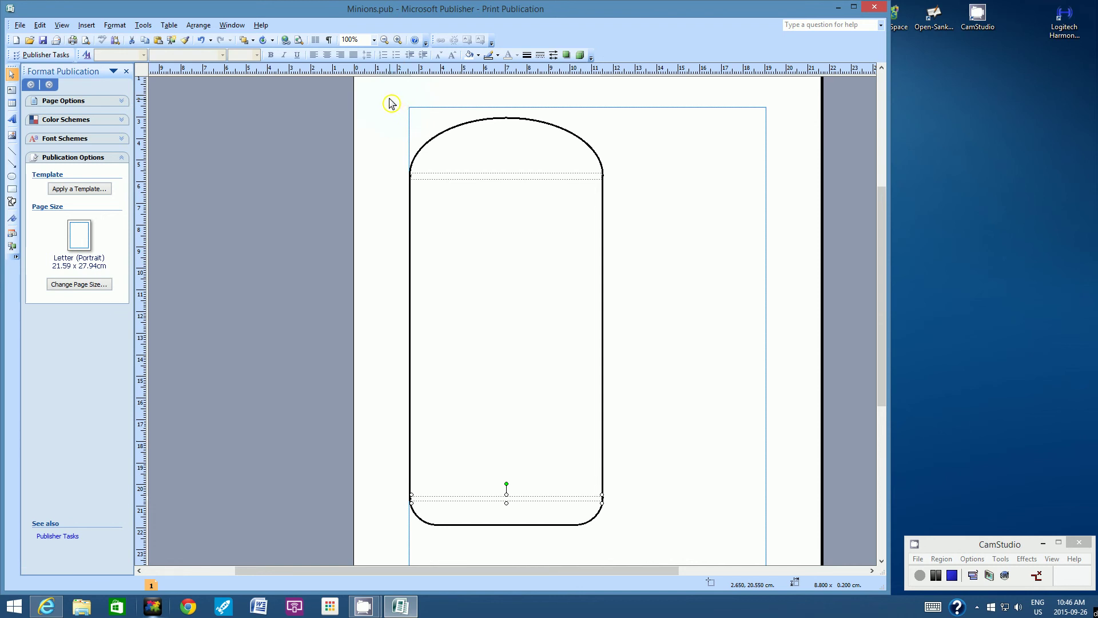
drag(391, 104, 641, 556)
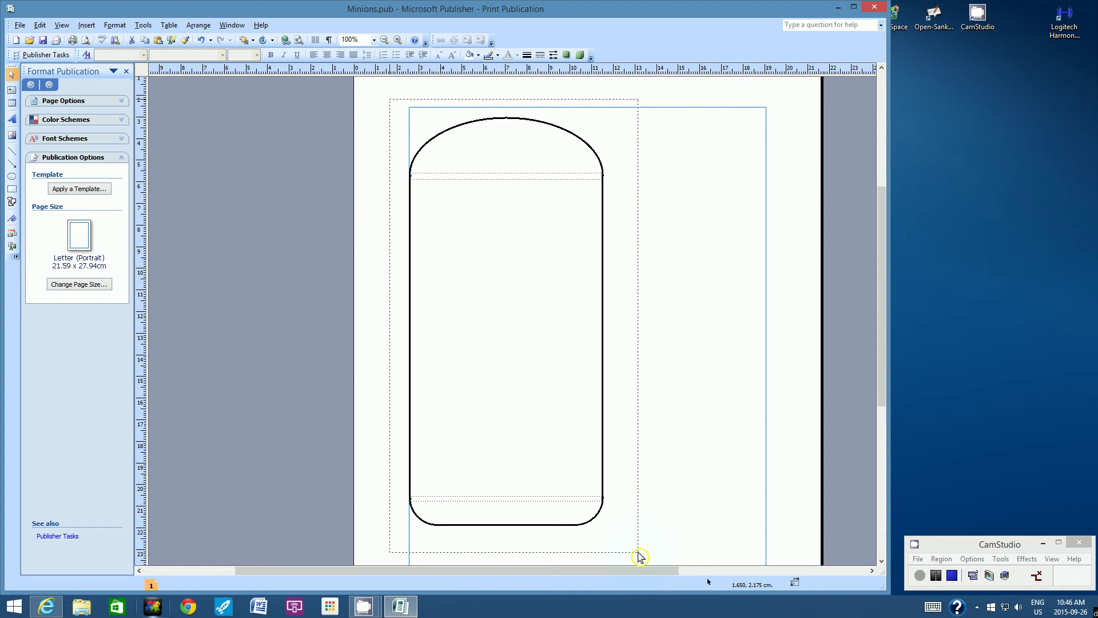
drag(640, 556, 640, 557)
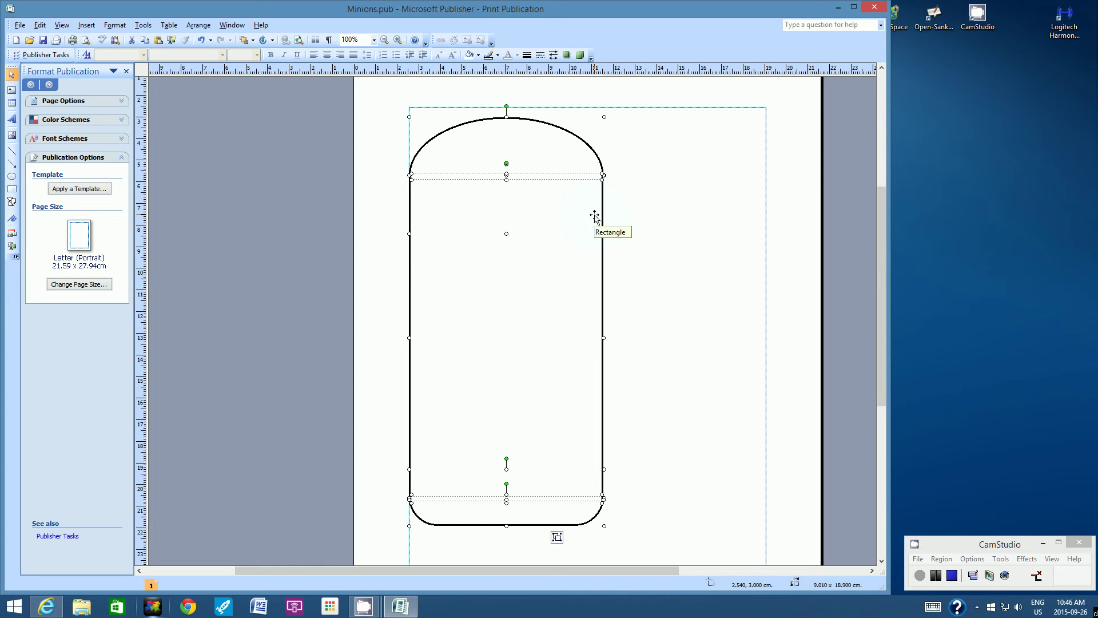
click(557, 539)
click(687, 376)
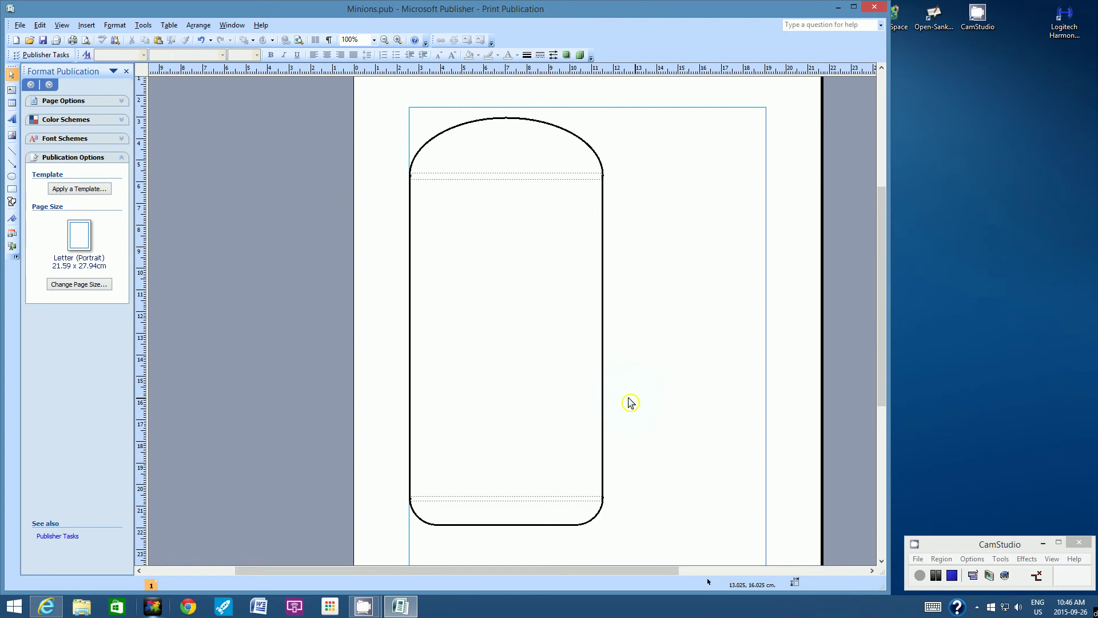
Step: Move the grouped outline toward the middle of the page, with the body rectangle at about 6.2, 7.1 cm
drag(602, 381, 682, 418)
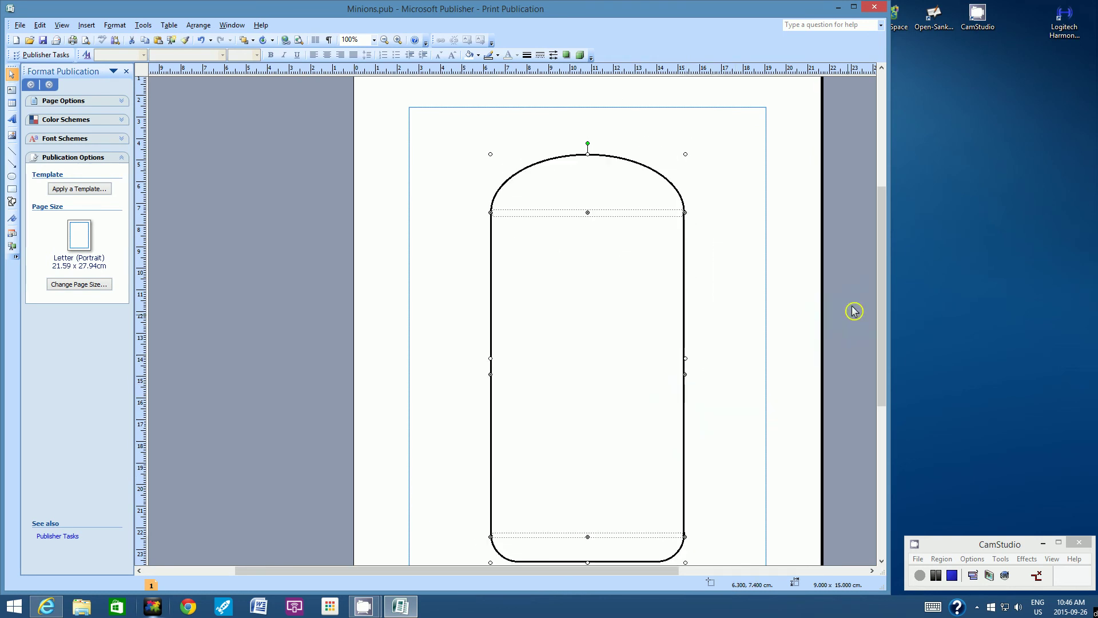
mouse_move(881, 264)
mouse_down()
mouse_move(885, 255)
mouse_move(888, 292)
mouse_move(875, 257)
mouse_up()
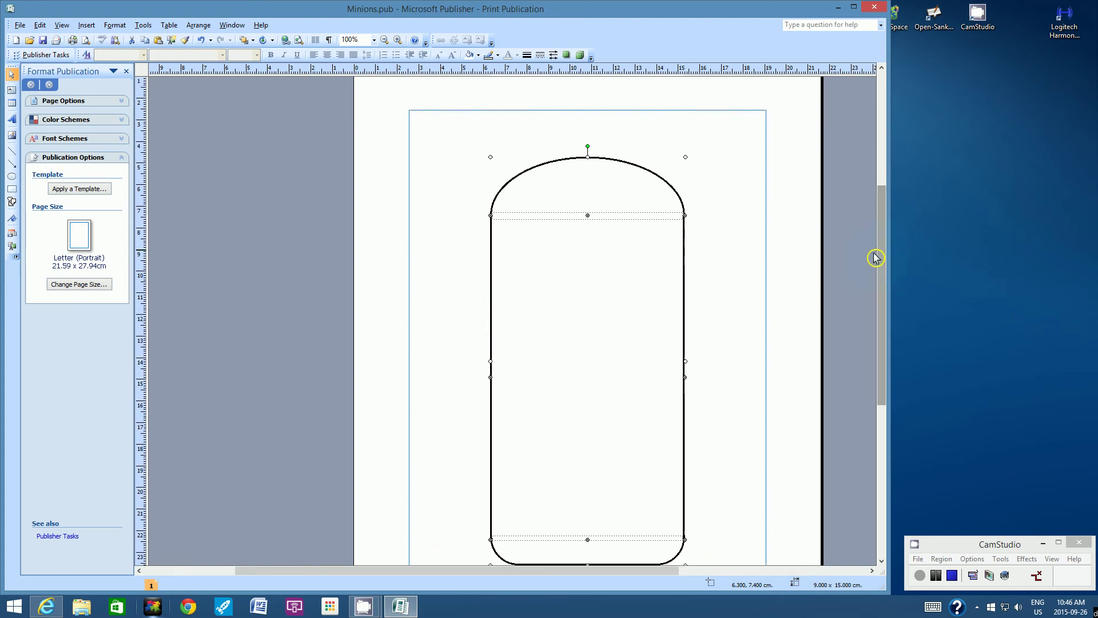
drag(681, 332, 679, 325)
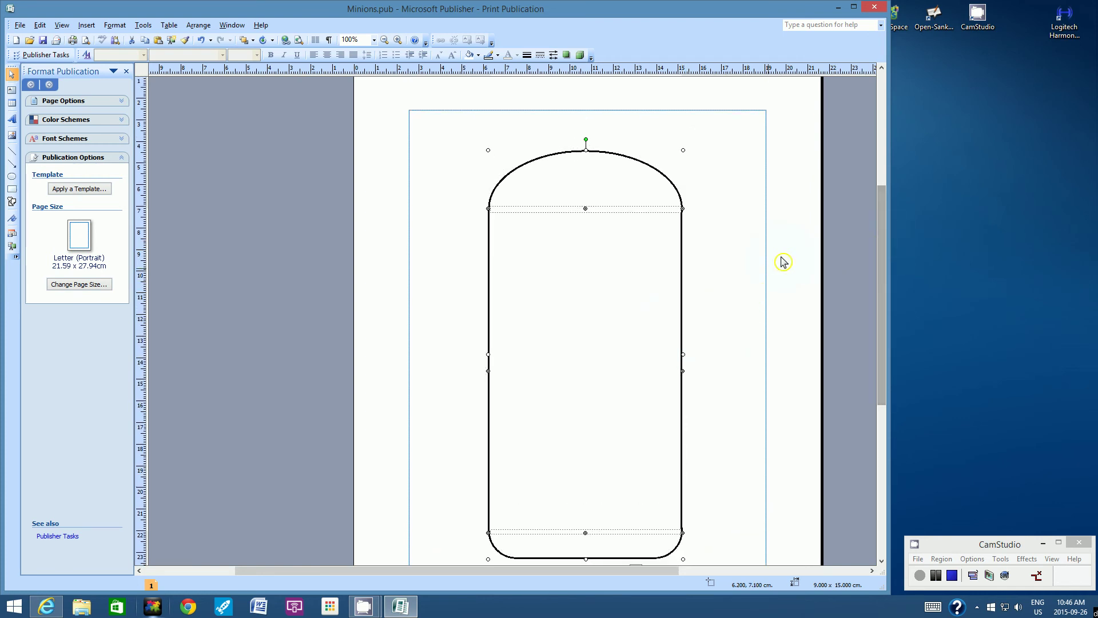
mouse_move(883, 206)
mouse_down()
mouse_move(889, 230)
mouse_move(888, 207)
mouse_up()
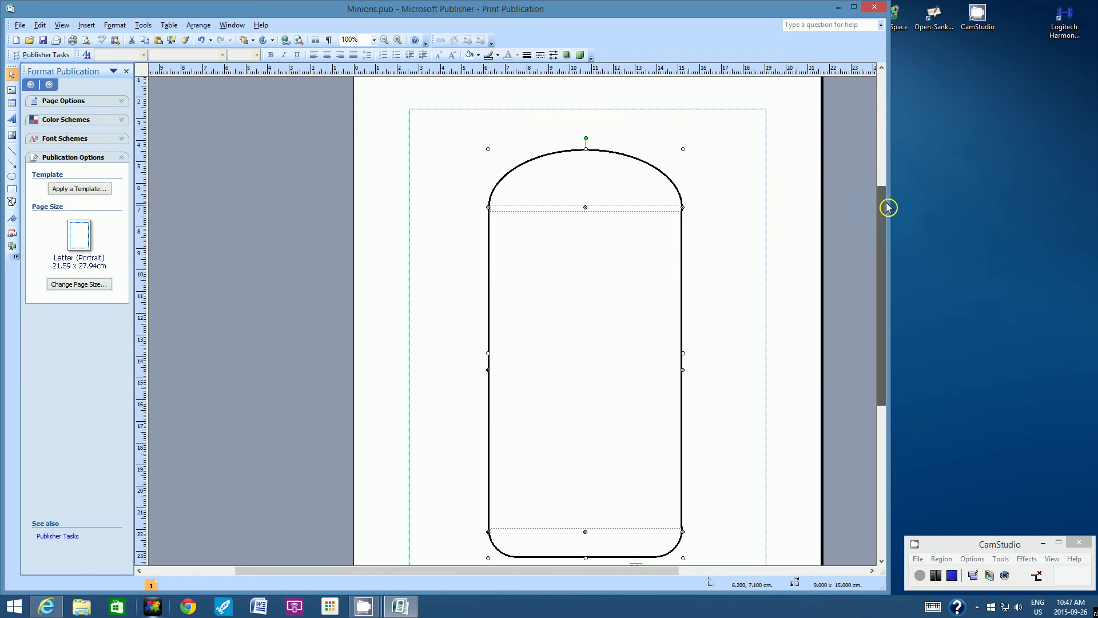
click(637, 126)
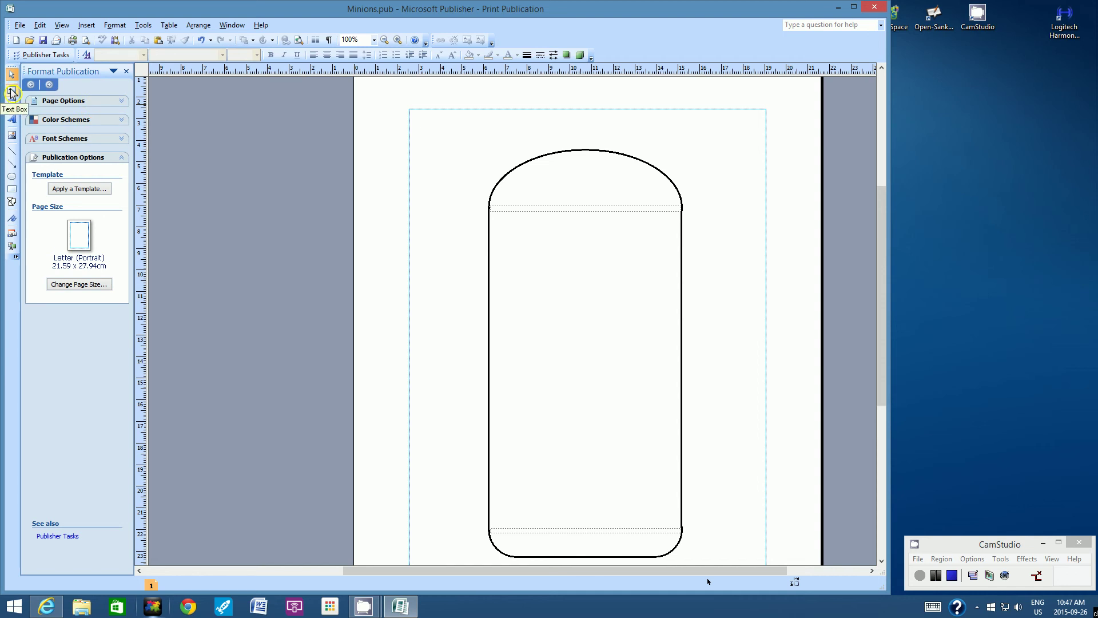
Step: Add a text box about 5.1 by 1.4 cm in the page's upper-left margin corner reading "Main Body Outline"
click(12, 91)
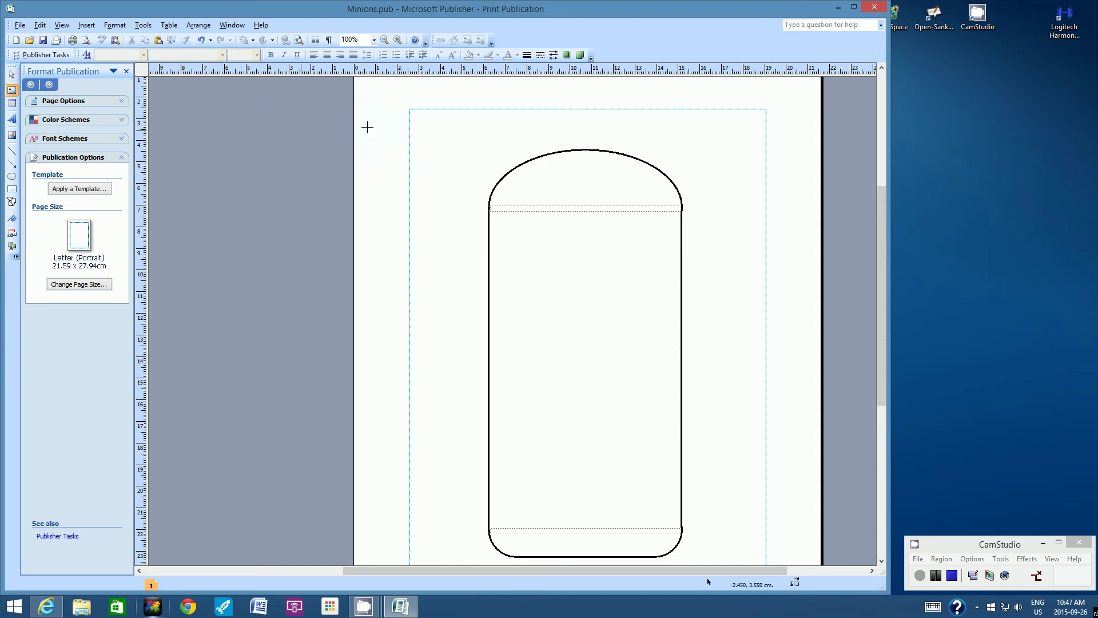
drag(416, 114, 528, 149)
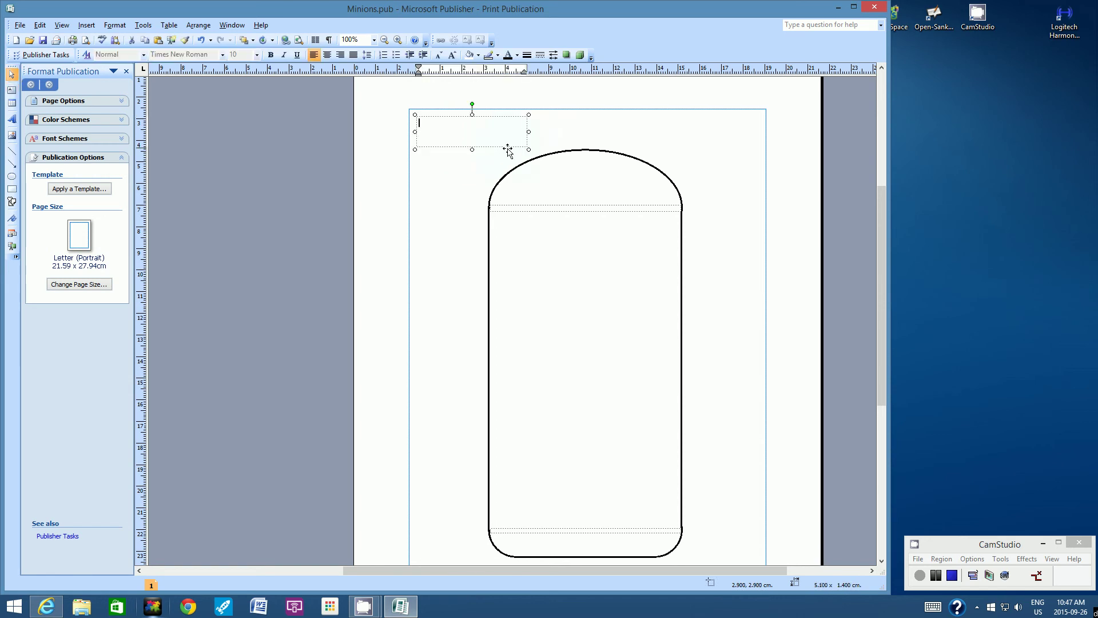
click(374, 40)
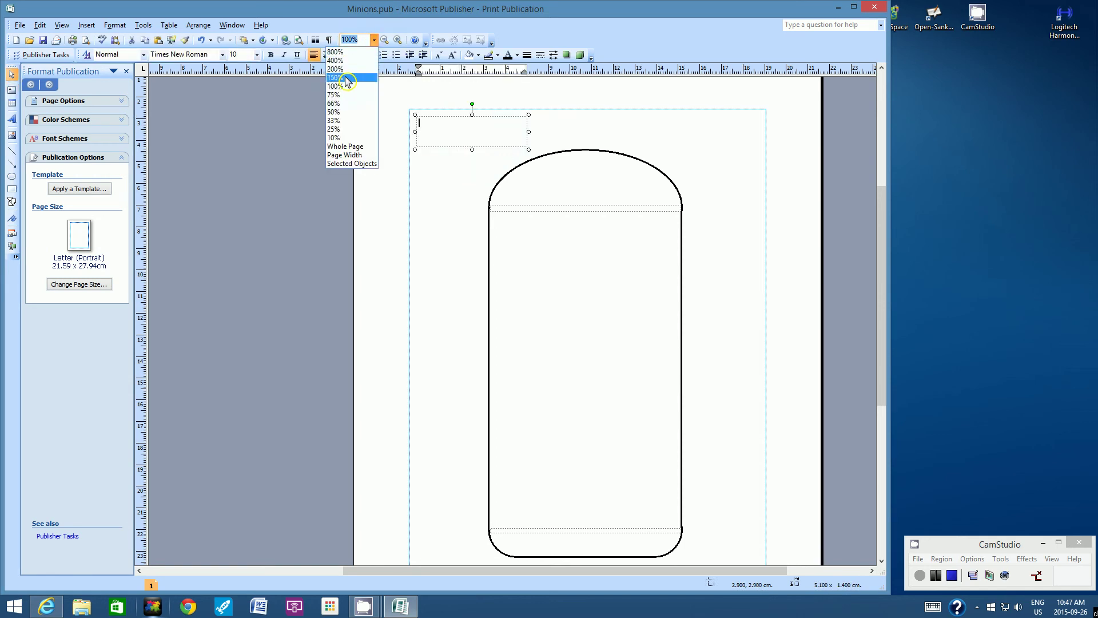
click(346, 78)
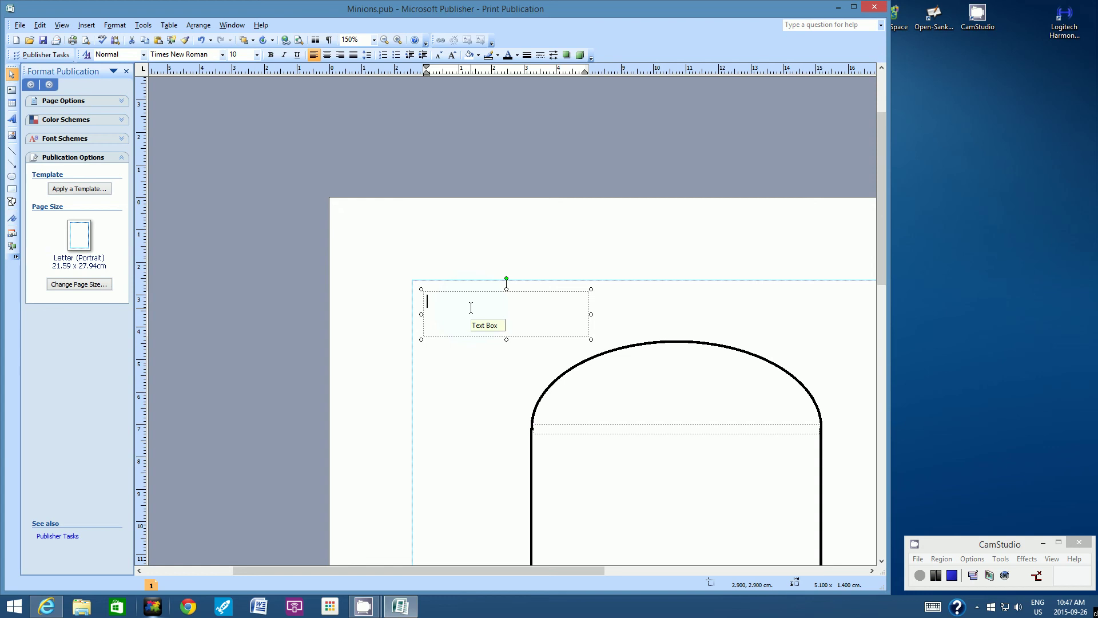
text(Main Body Outline)
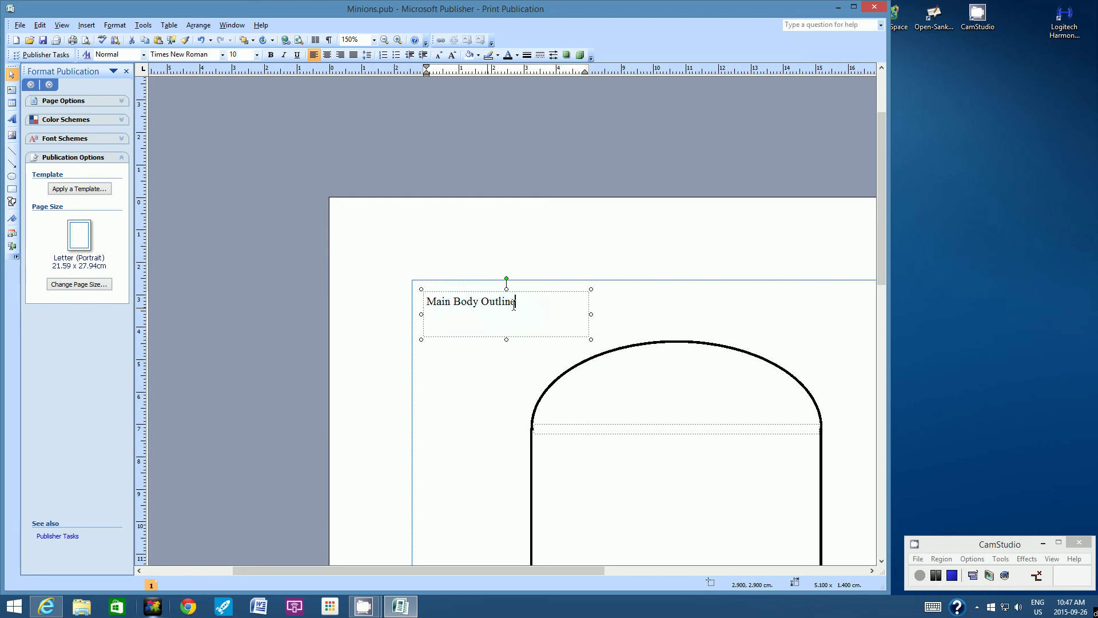
Step: Format the "Main Body Outline" label as bold 12 pt Calibri
drag(530, 306, 425, 308)
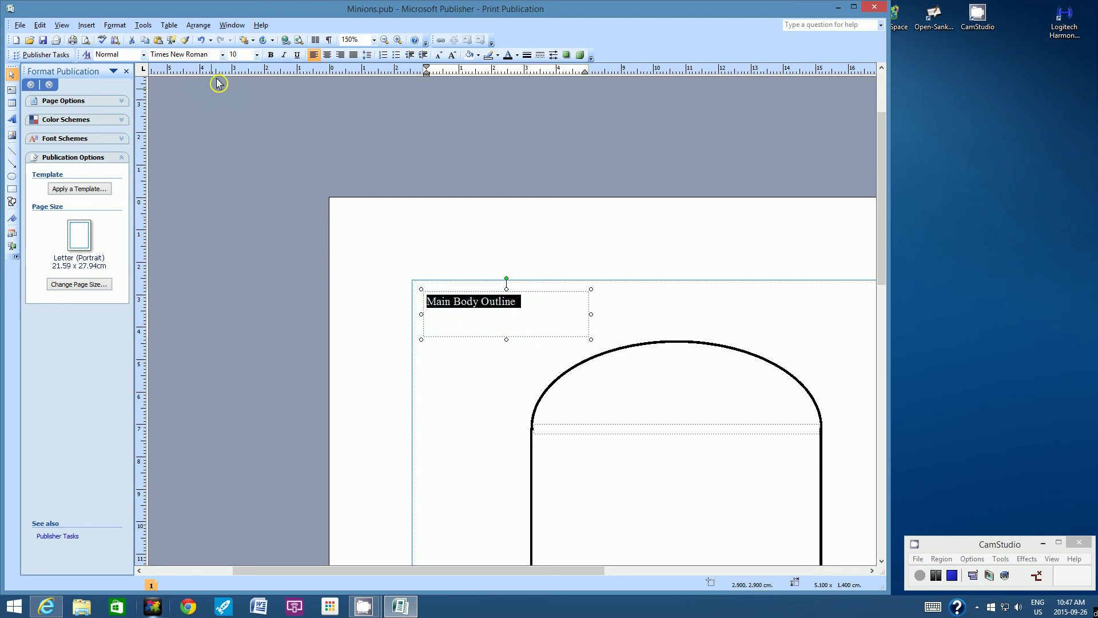
click(224, 55)
text(c)
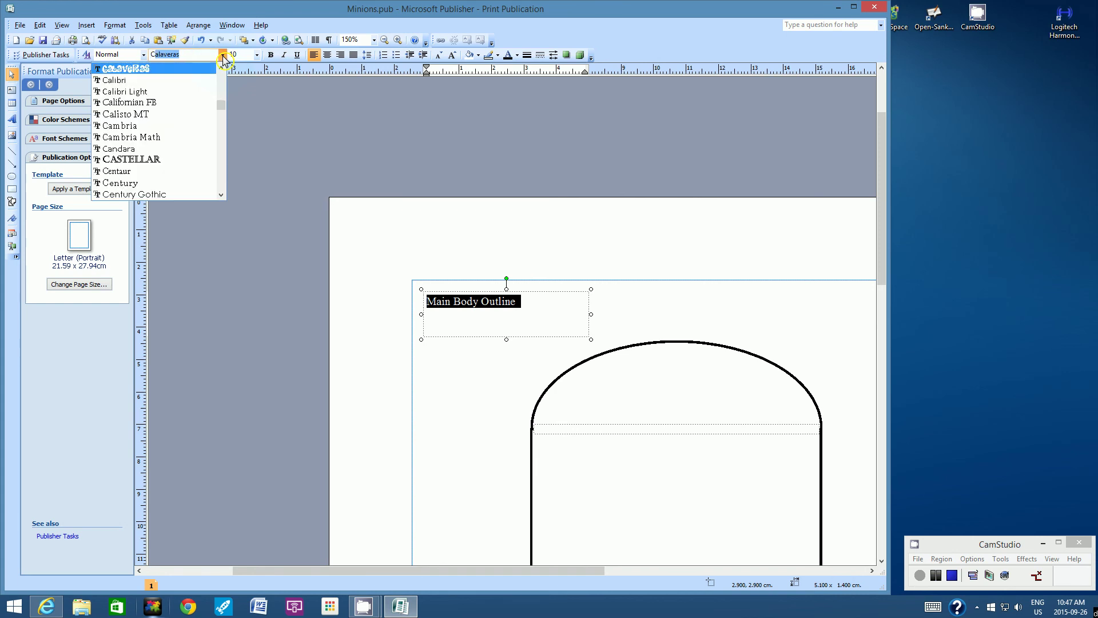
click(152, 71)
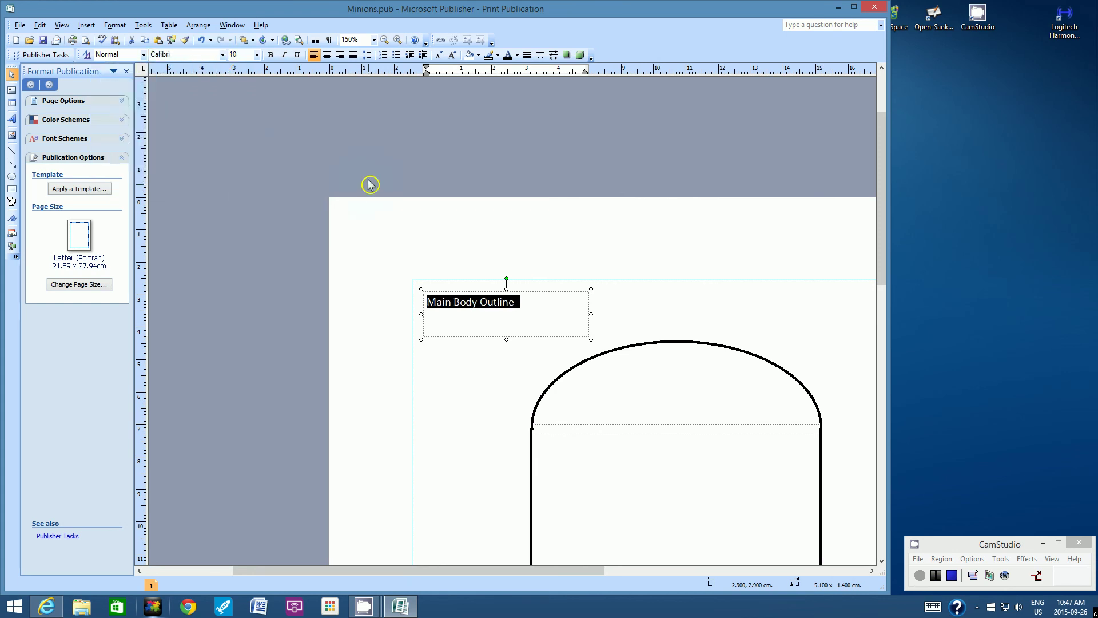
click(257, 55)
click(236, 137)
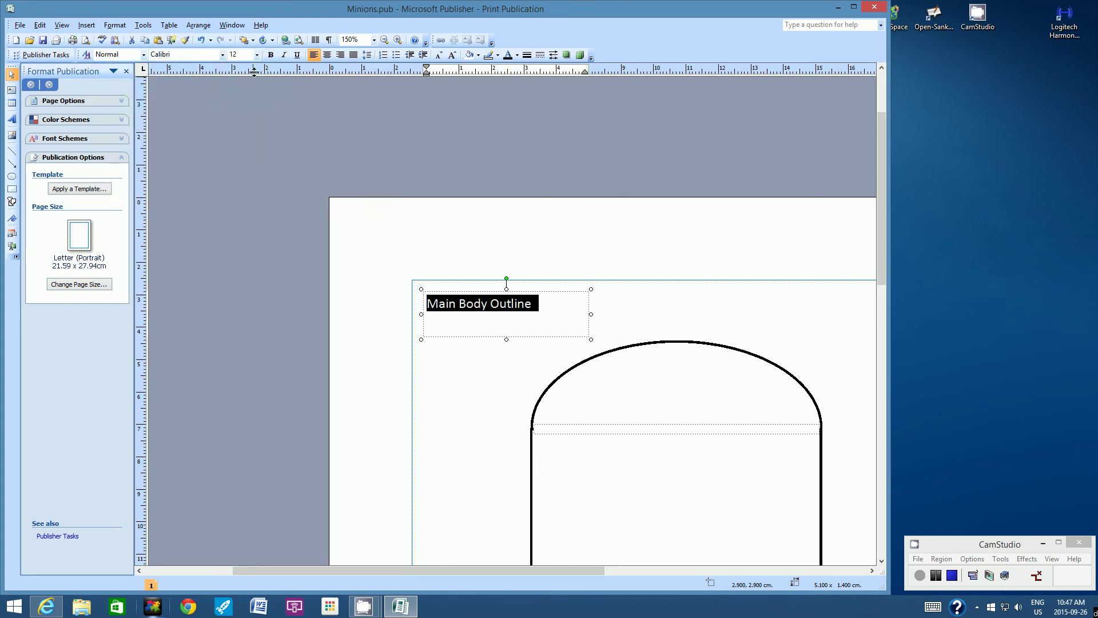
click(271, 55)
click(577, 238)
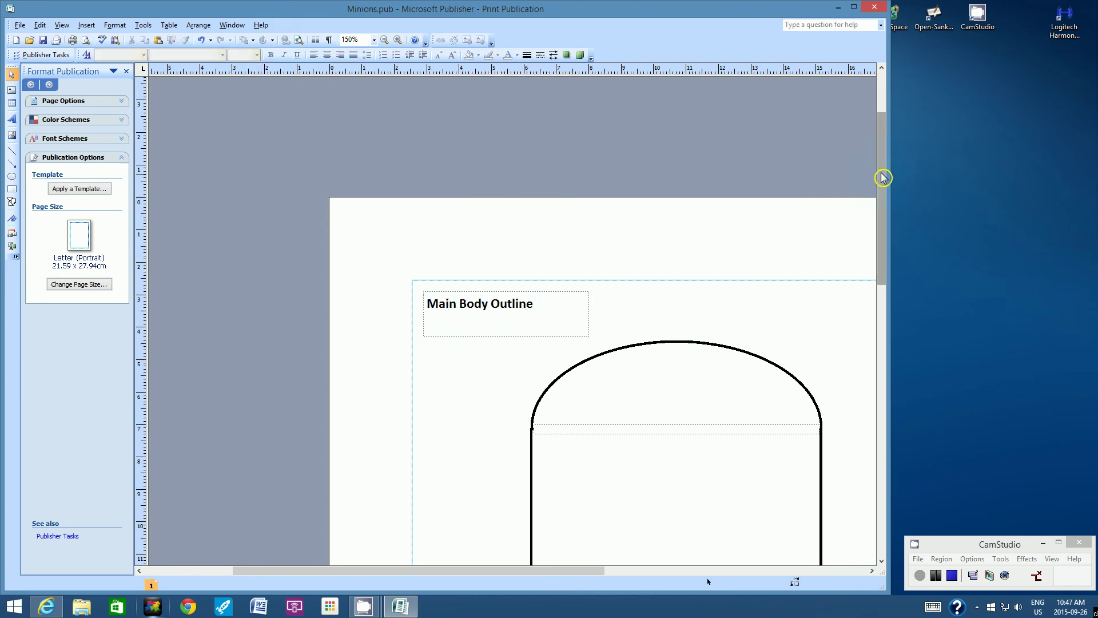
Step: Duplicate the "Main Body Outline" text box and place the copy in the page's lower-left margin corner at about 2.54, 23.8 cm
drag(885, 176, 887, 196)
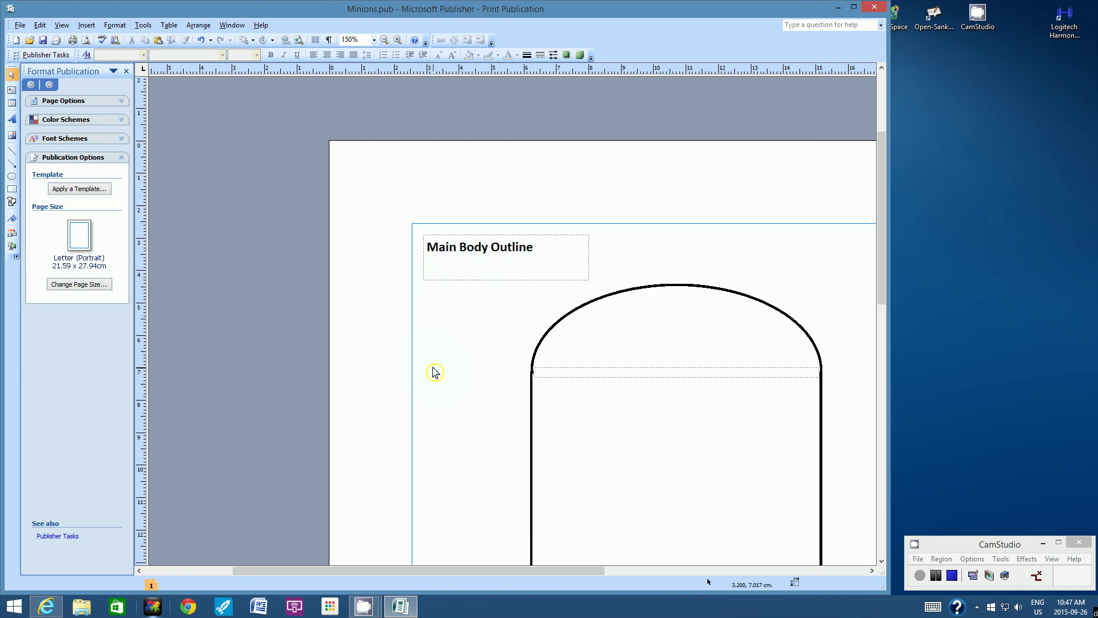
click(446, 282)
scroll(444, 278, down, 1)
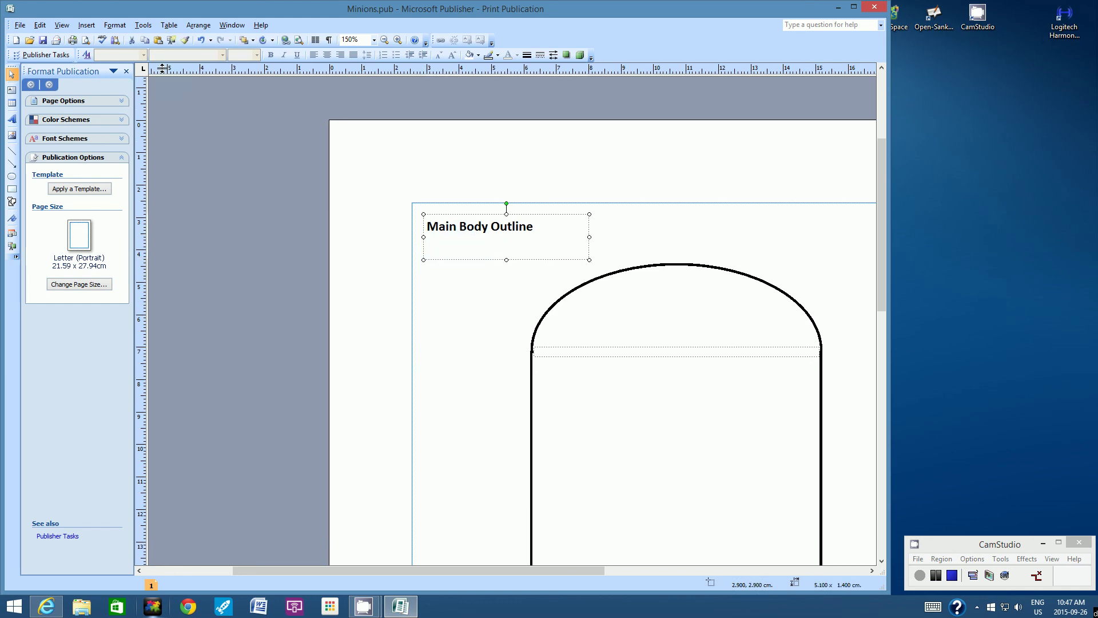
click(40, 25)
click(34, 78)
drag(882, 167, 884, 286)
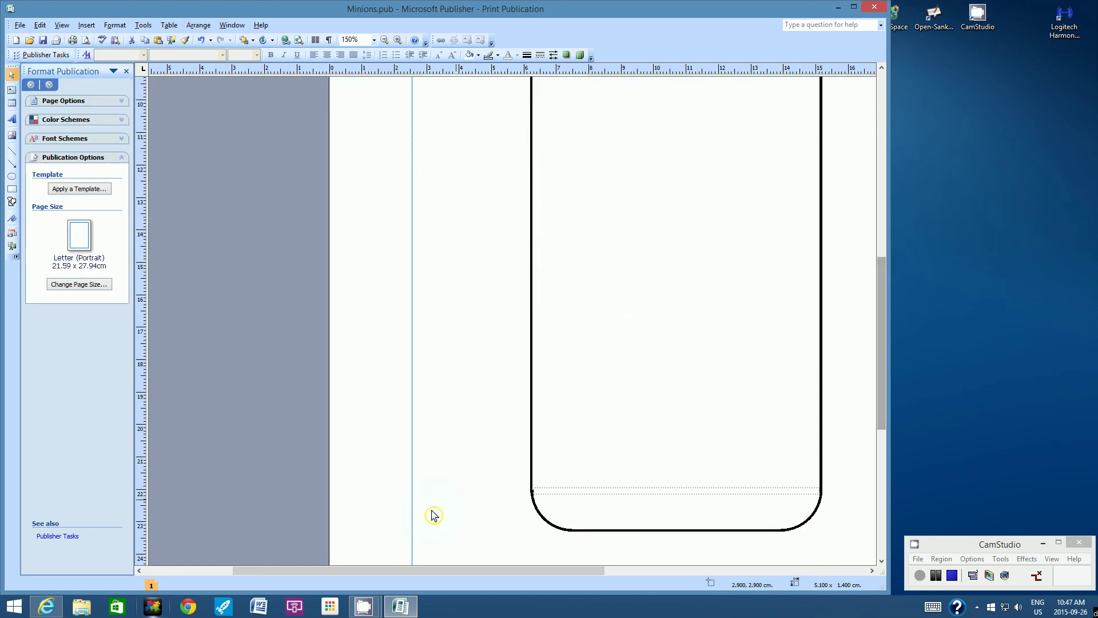
click(40, 25)
click(41, 105)
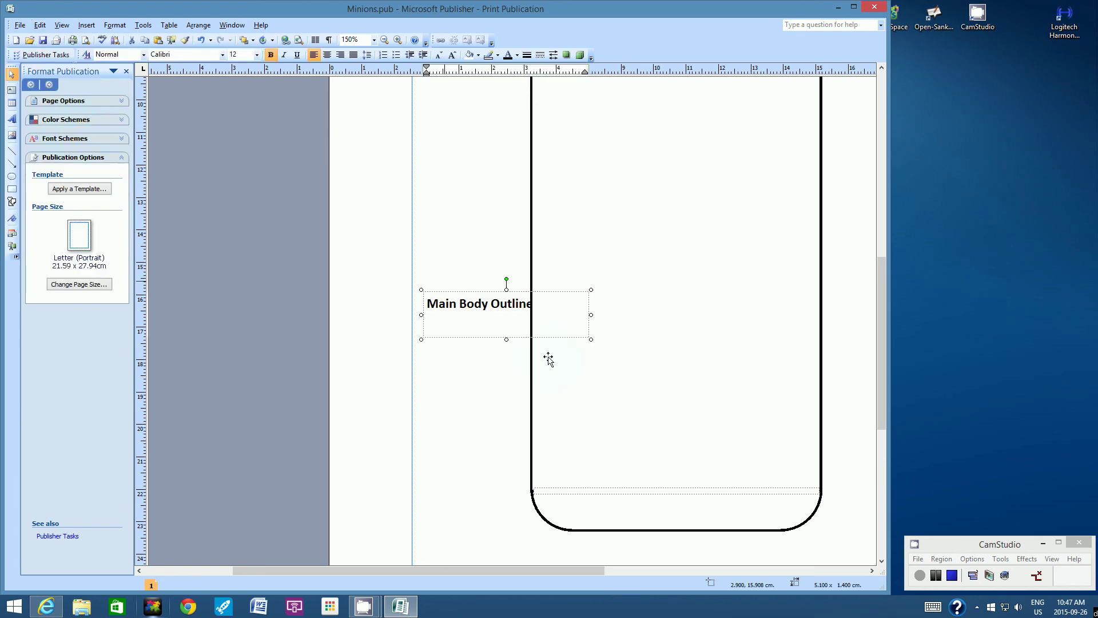
click(444, 330)
drag(445, 339, 432, 291)
Step: Replace the text of the copied label below the body outline with the author's title and name
drag(534, 270, 415, 280)
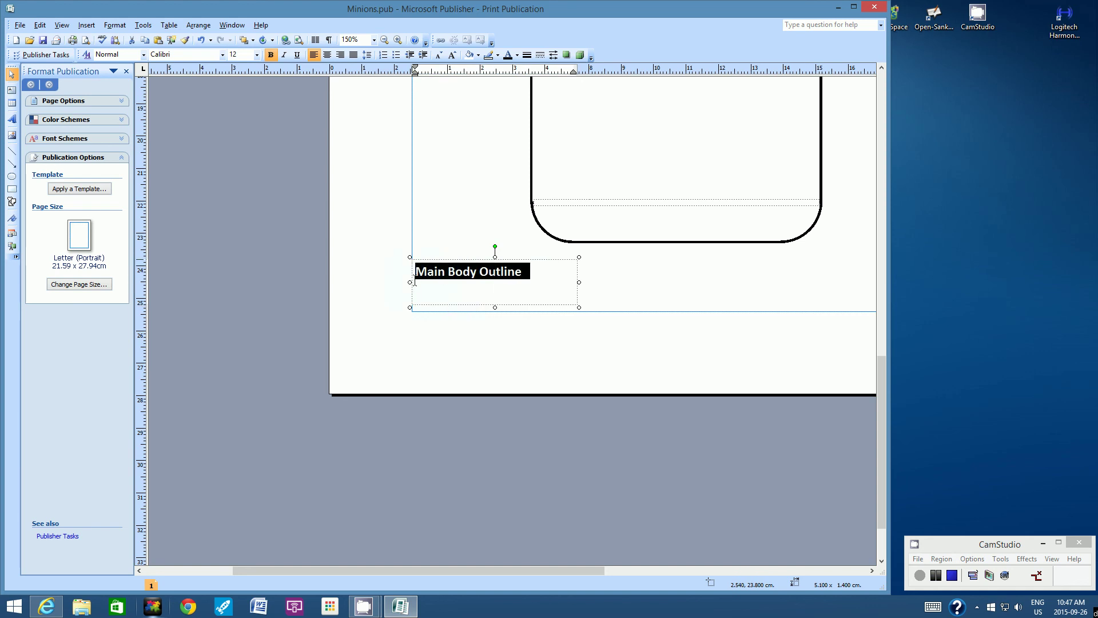
text(Mr)
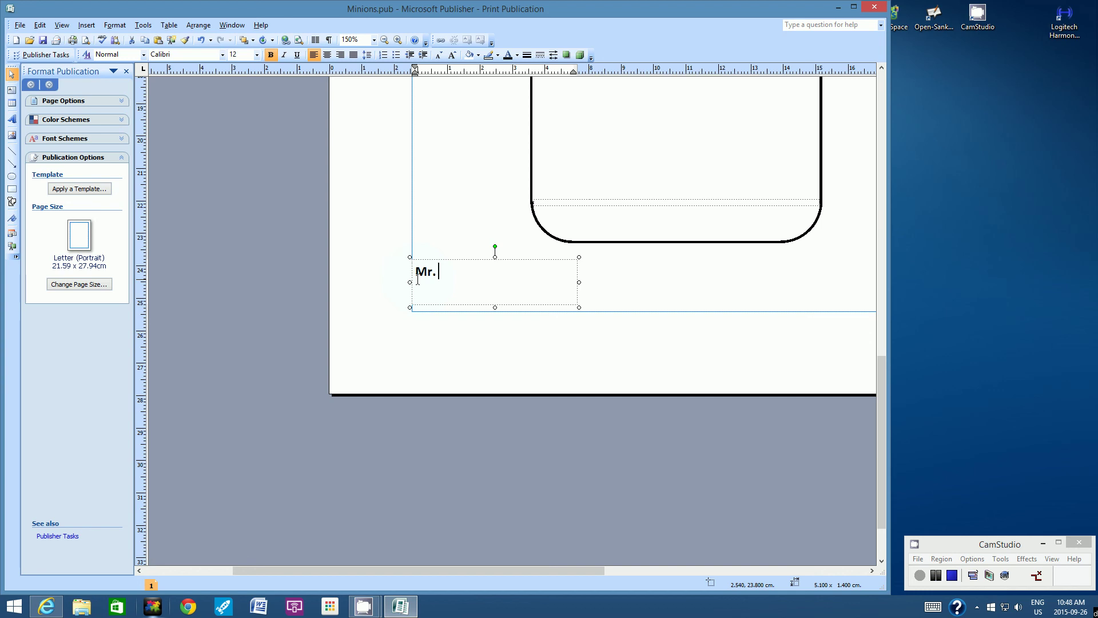
text(. E. Uyeda)
click(456, 209)
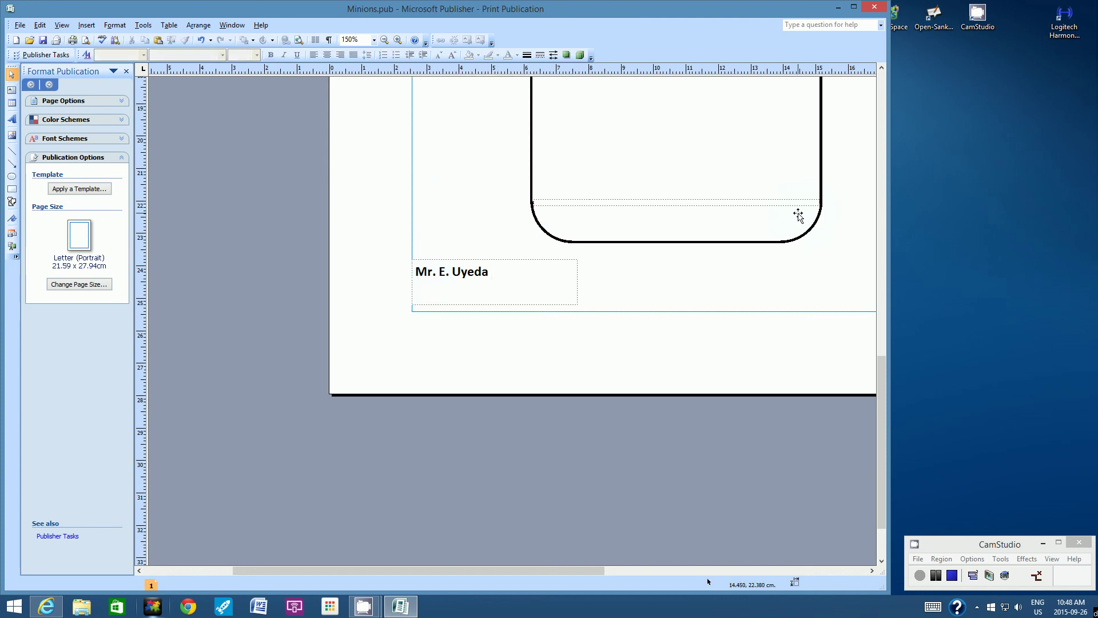
Step: Save the Minions.pub publication with the body outline and both labels
click(375, 39)
click(354, 86)
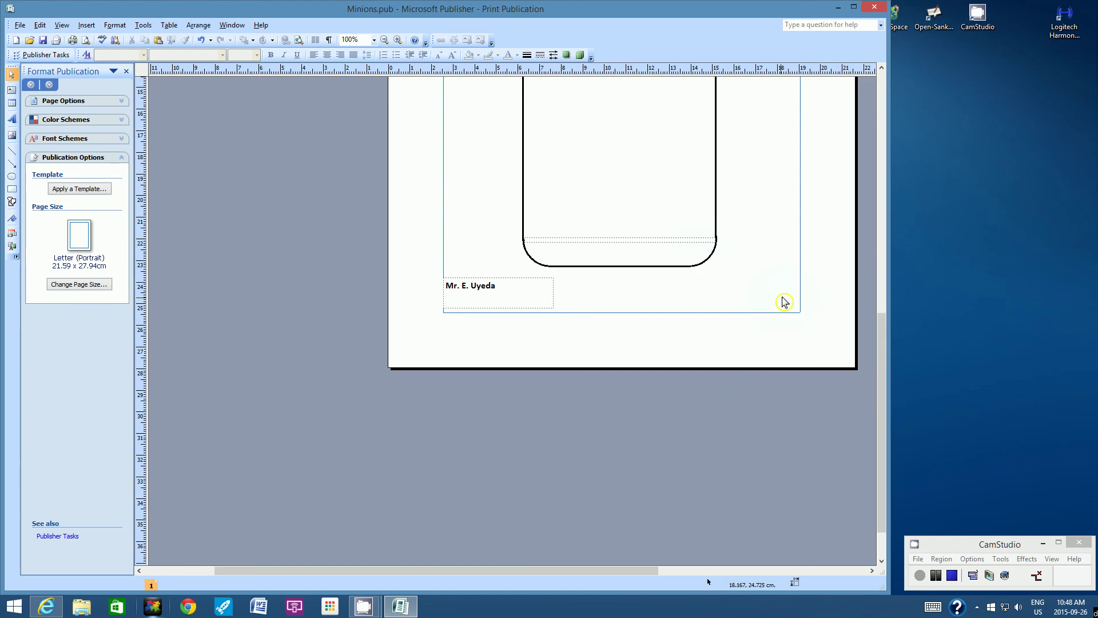
drag(559, 568, 623, 568)
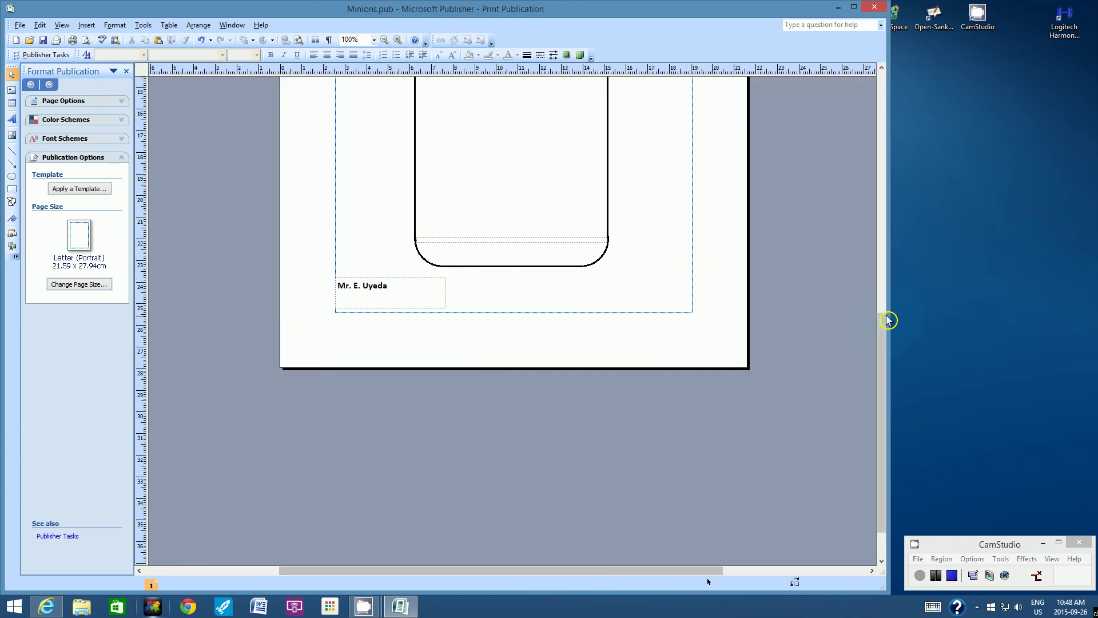
drag(889, 320, 889, 221)
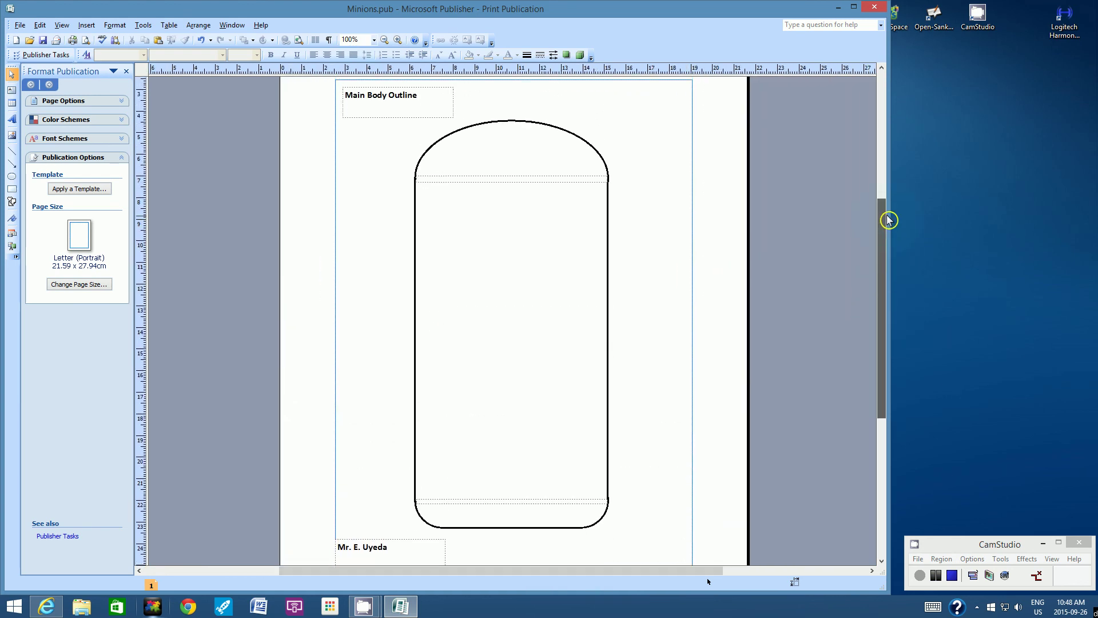
click(43, 45)
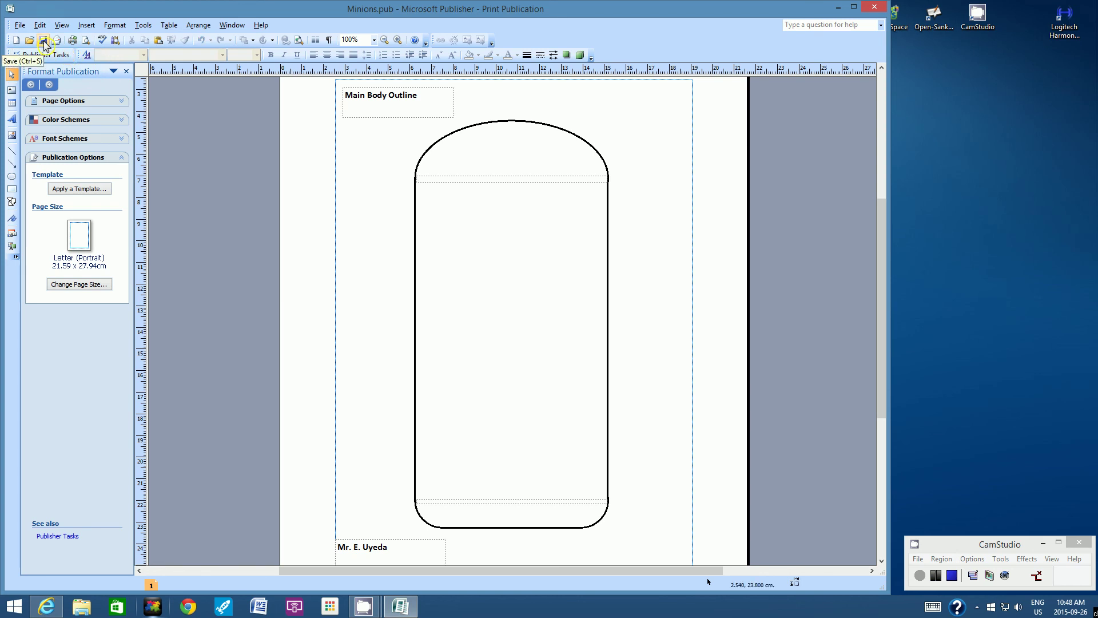